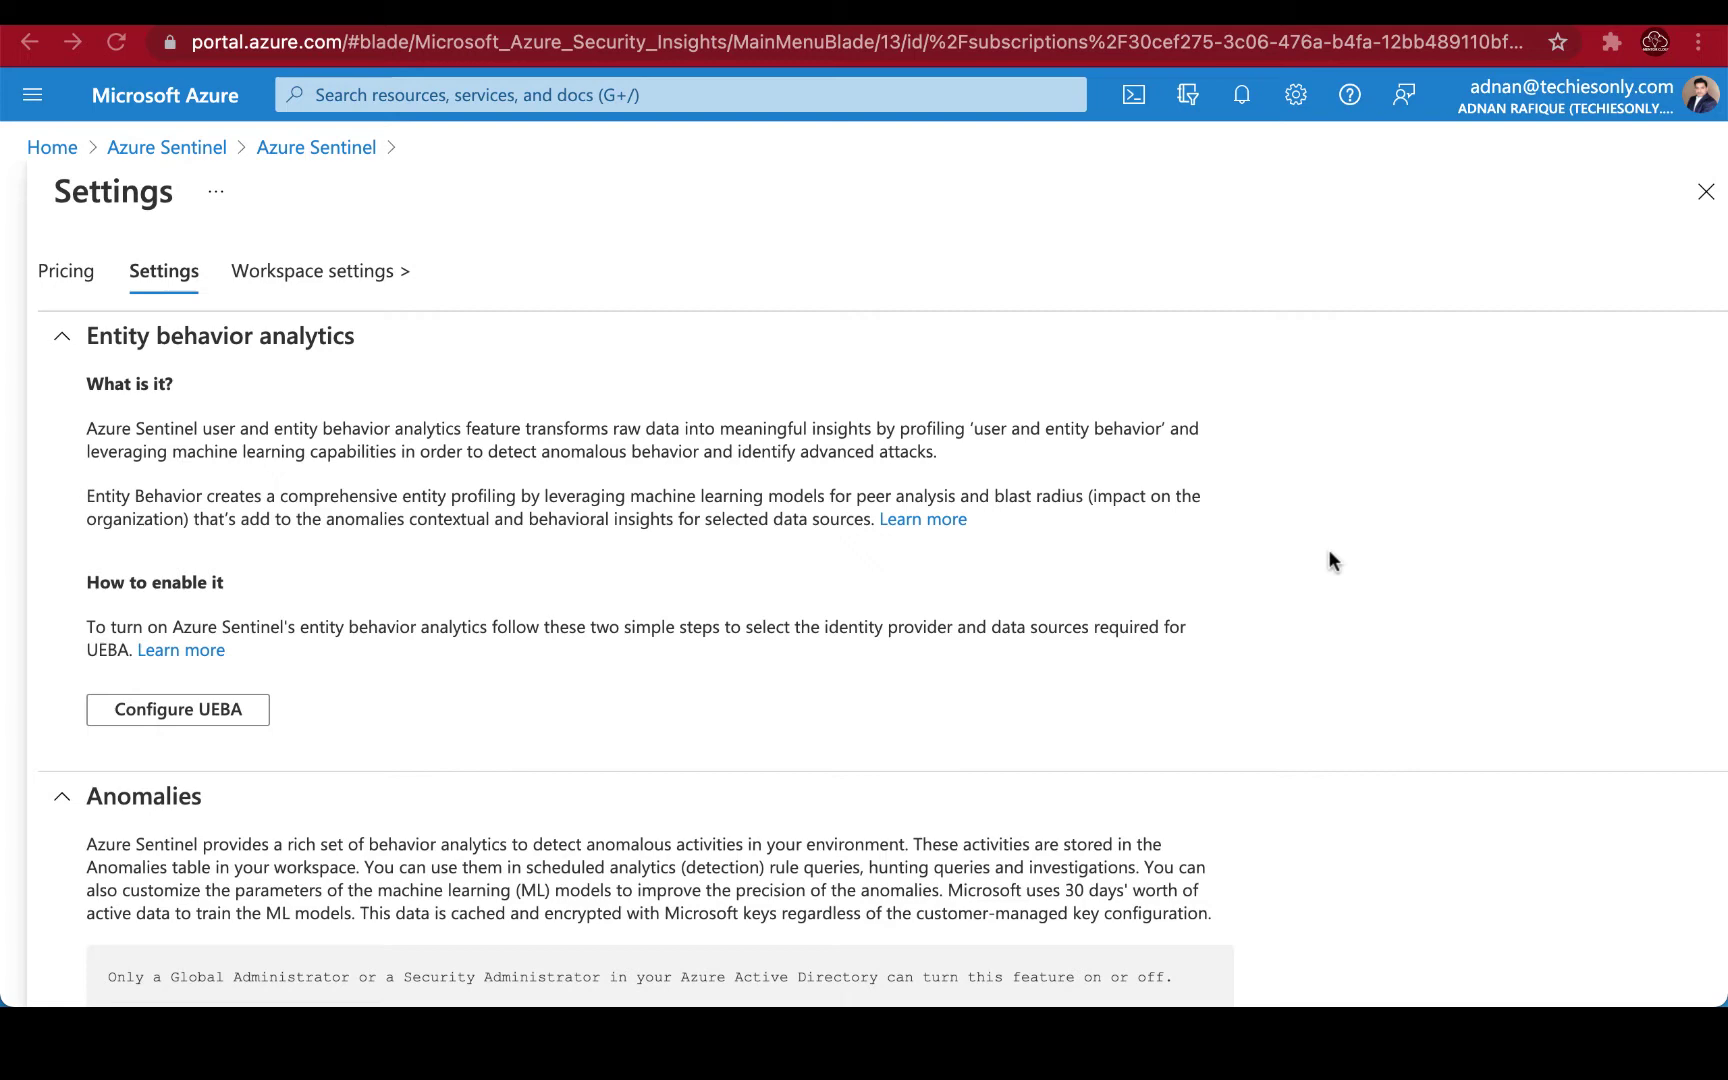
pyautogui.scroll(-3, 1329, 553)
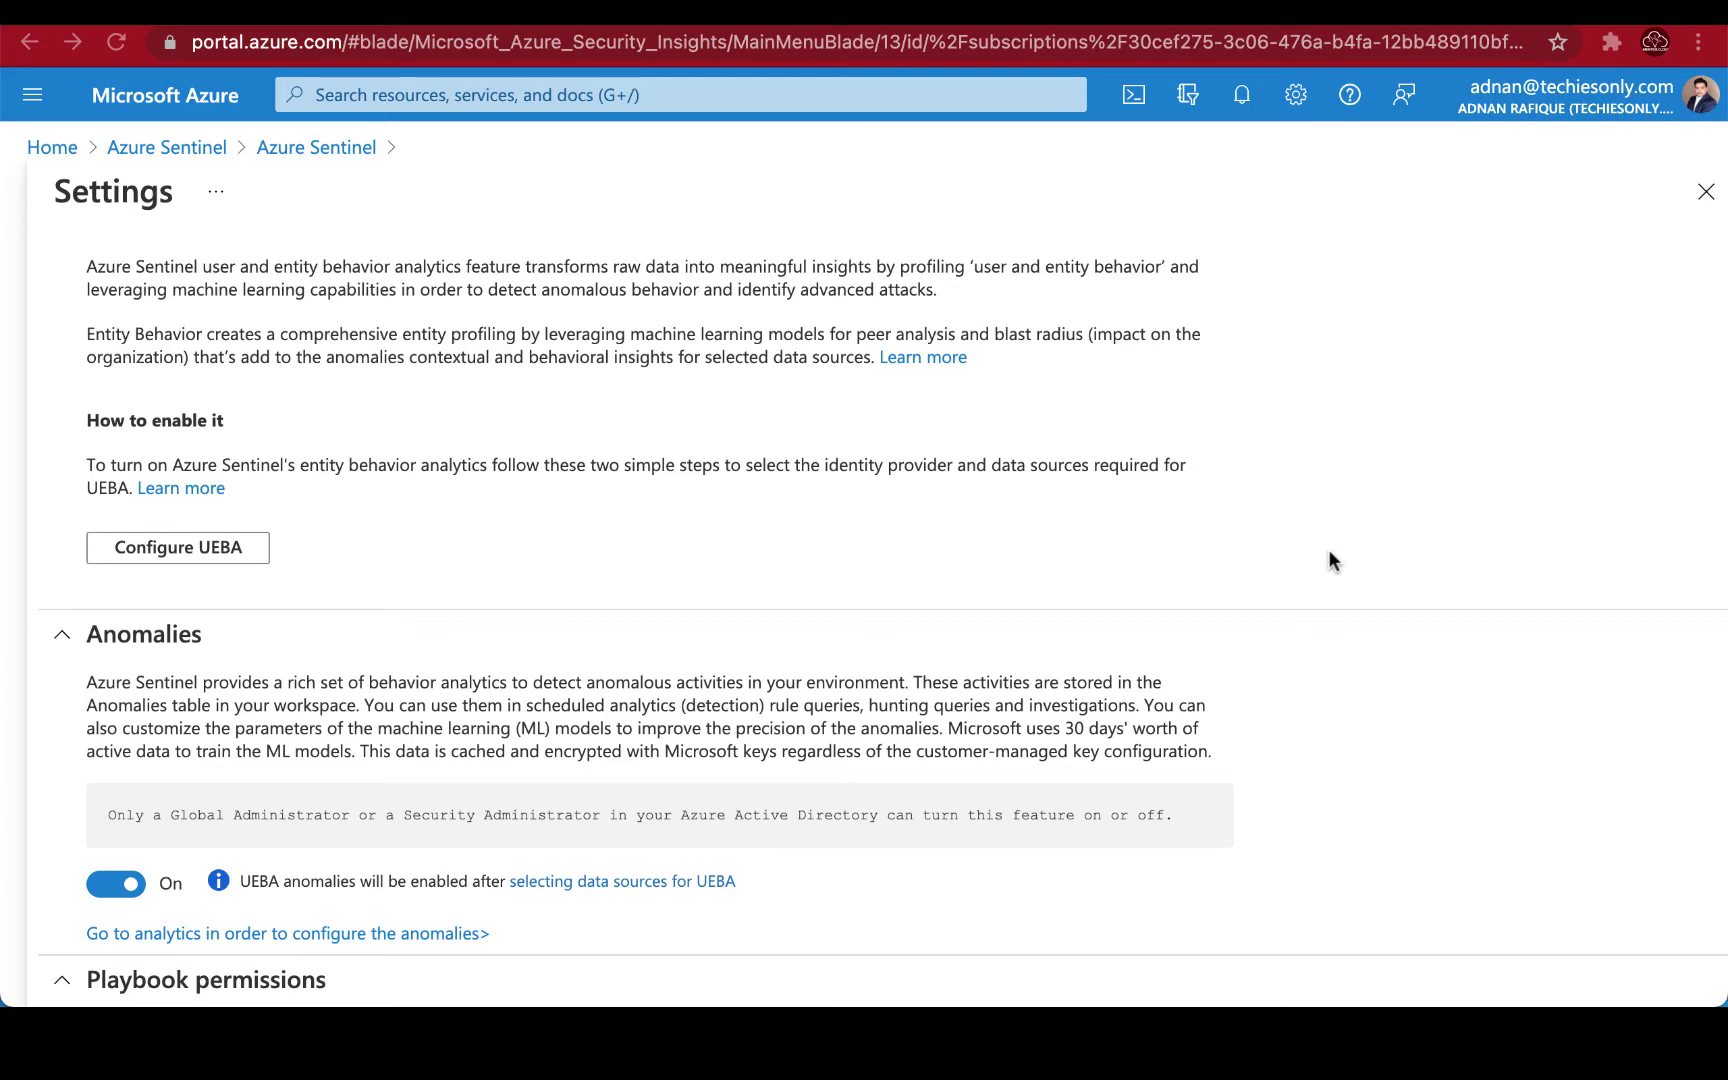
pyautogui.scroll(-5, 1330, 550)
pyautogui.scroll(5, 1329, 561)
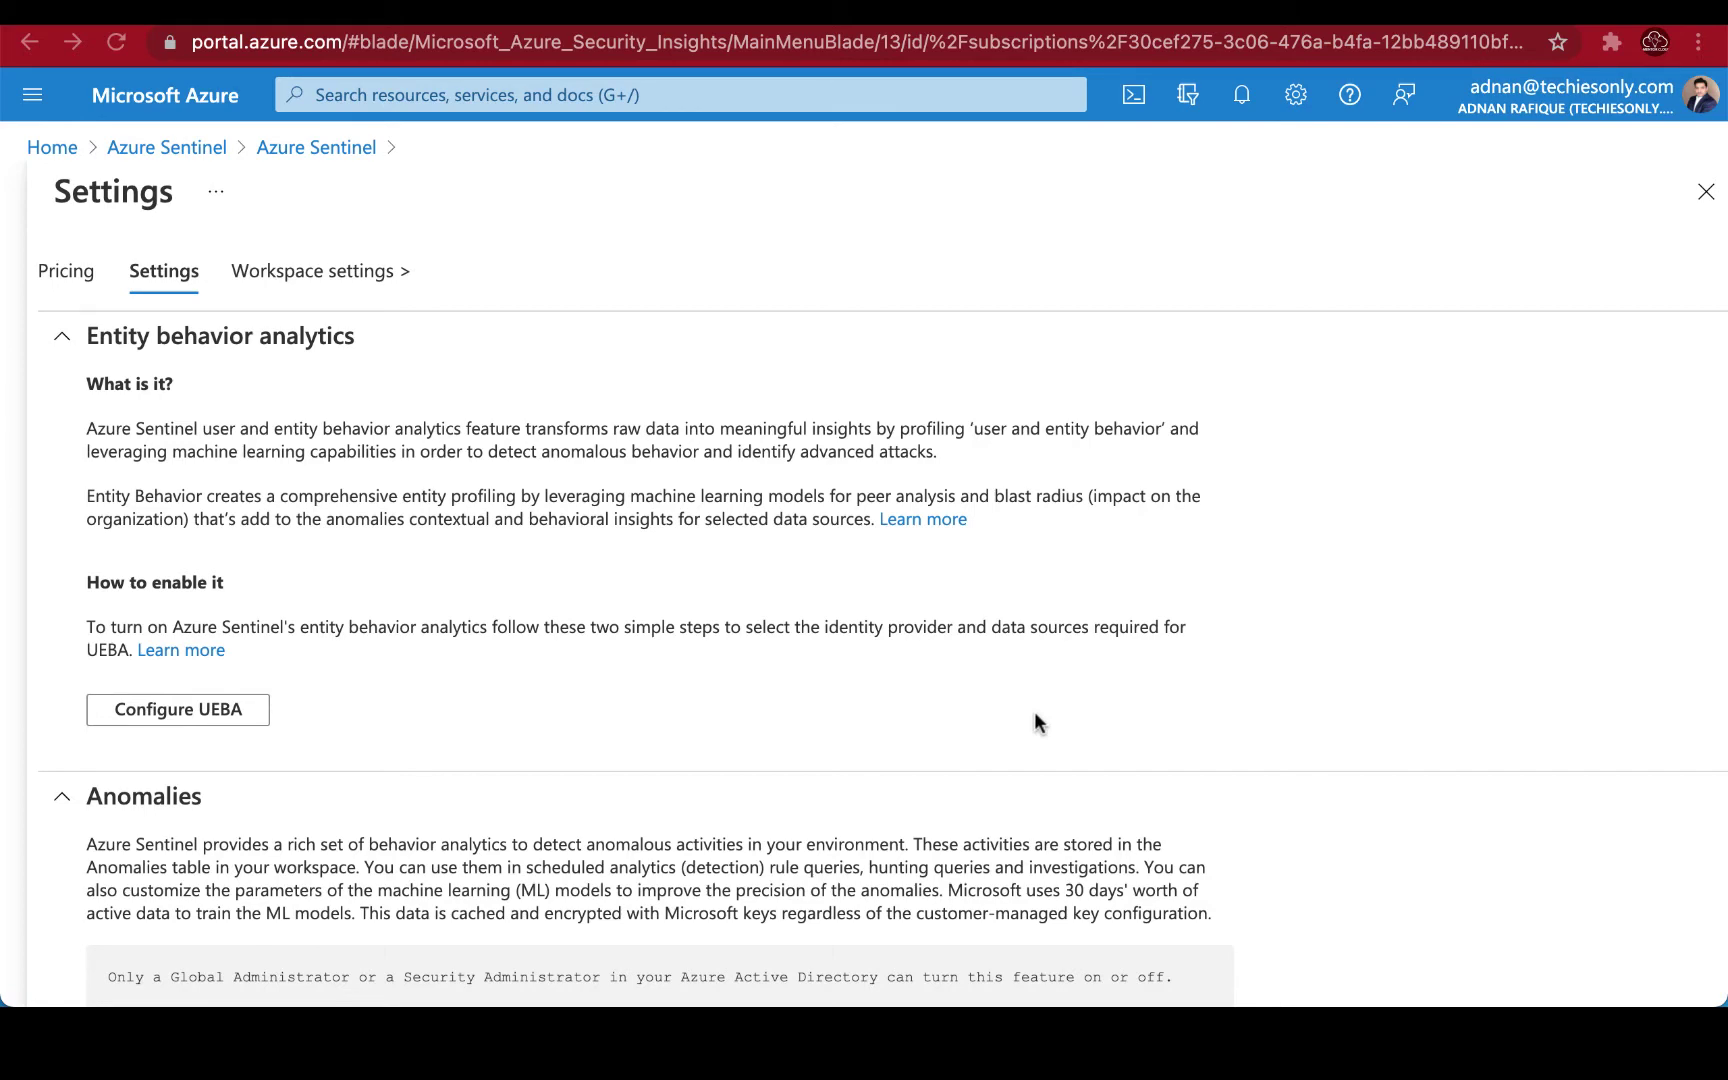
pyautogui.scroll(-2, 1036, 716)
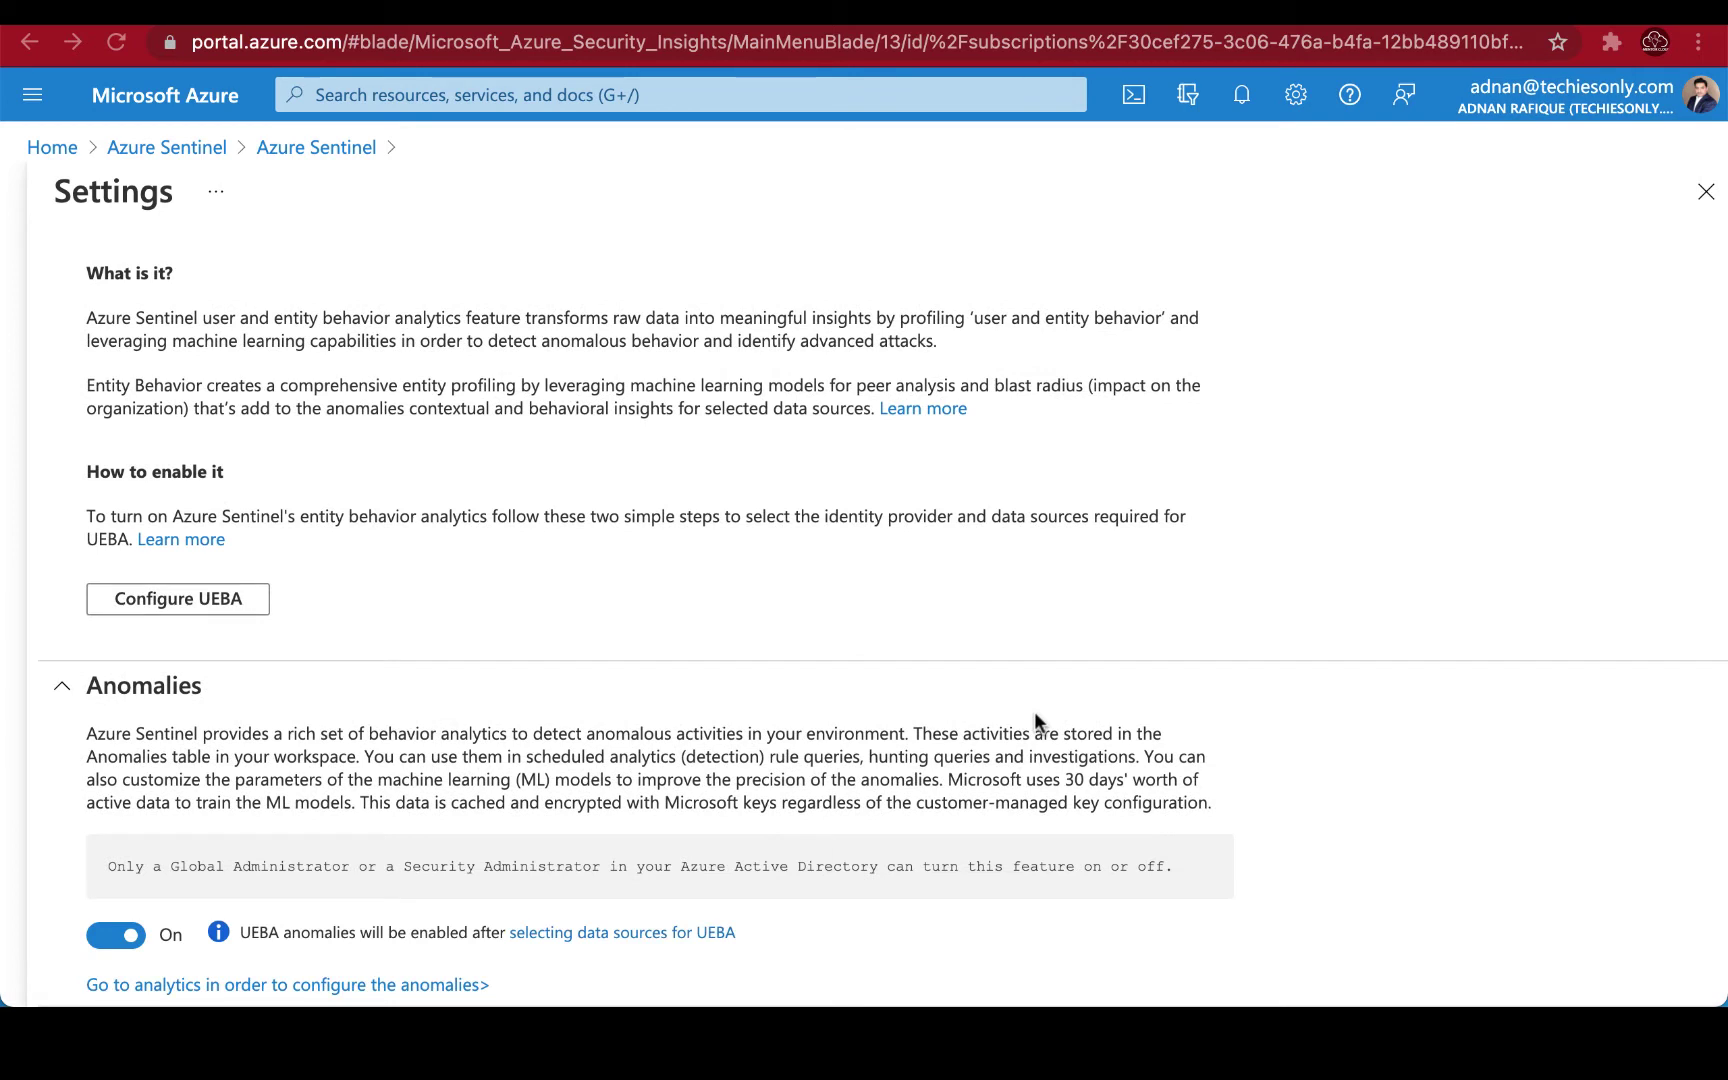
pyautogui.scroll(-1, 1034, 721)
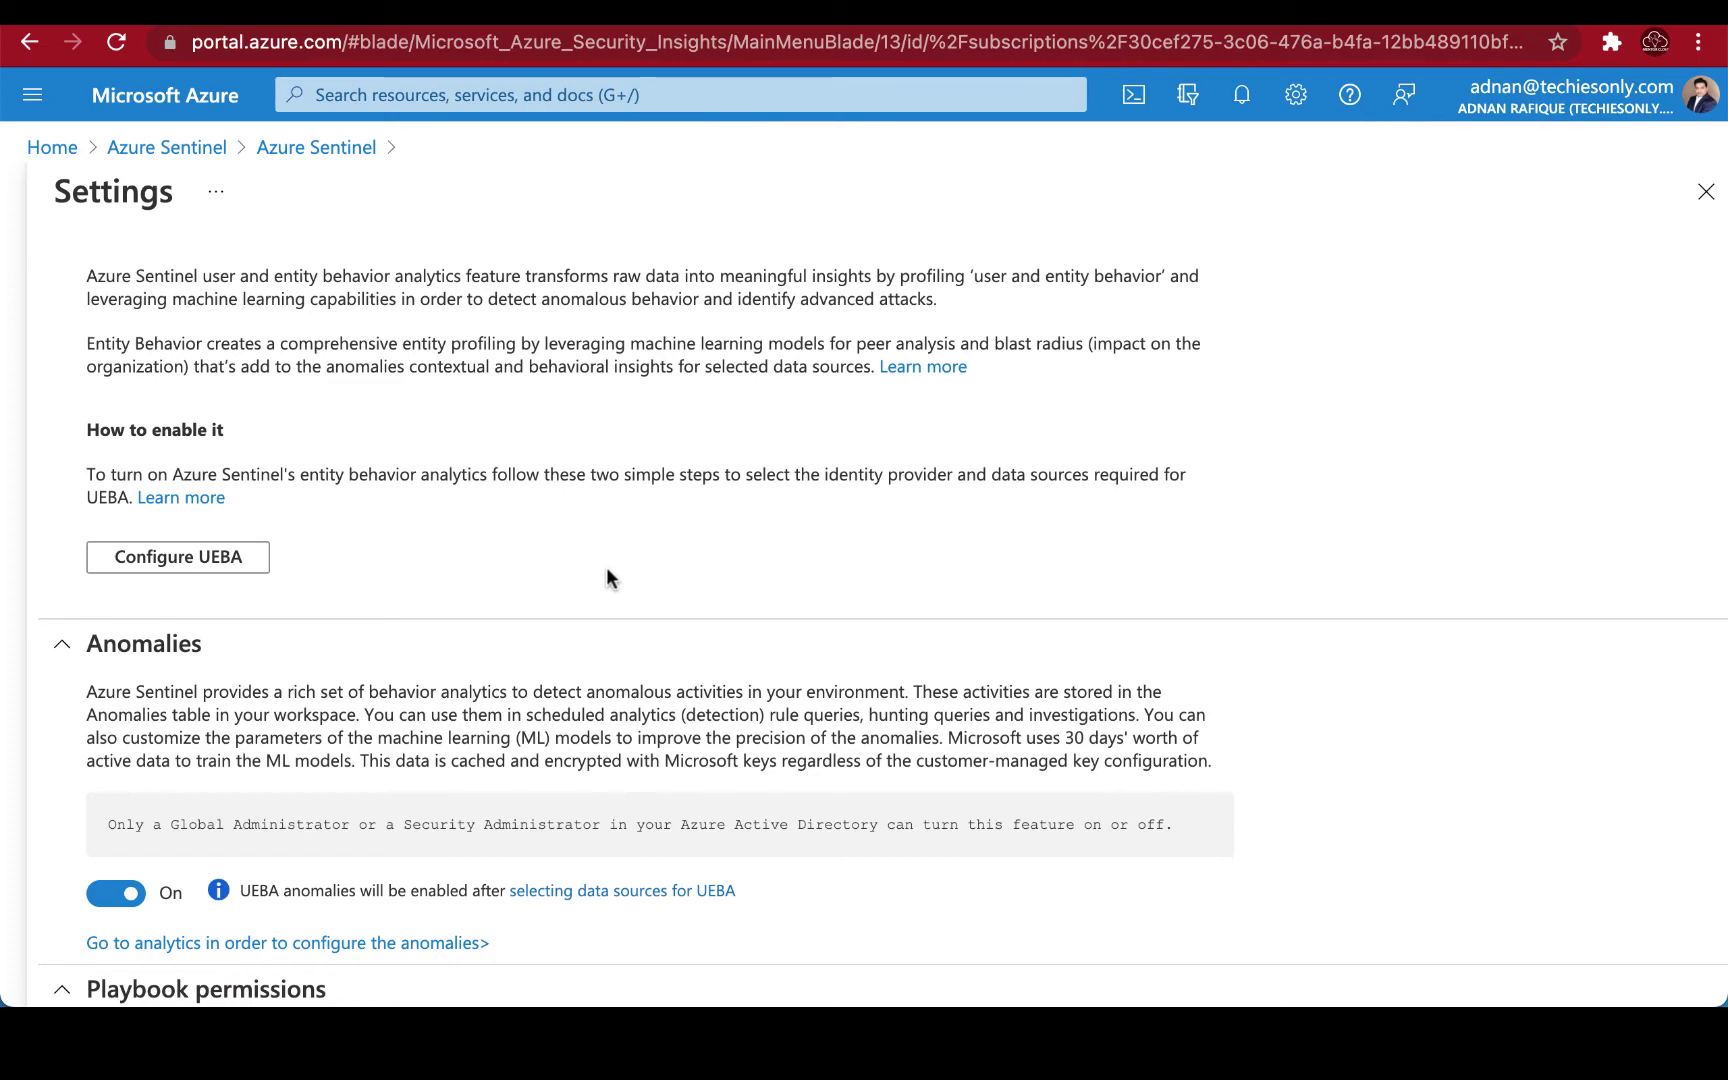
pyautogui.scroll(-2, 606, 569)
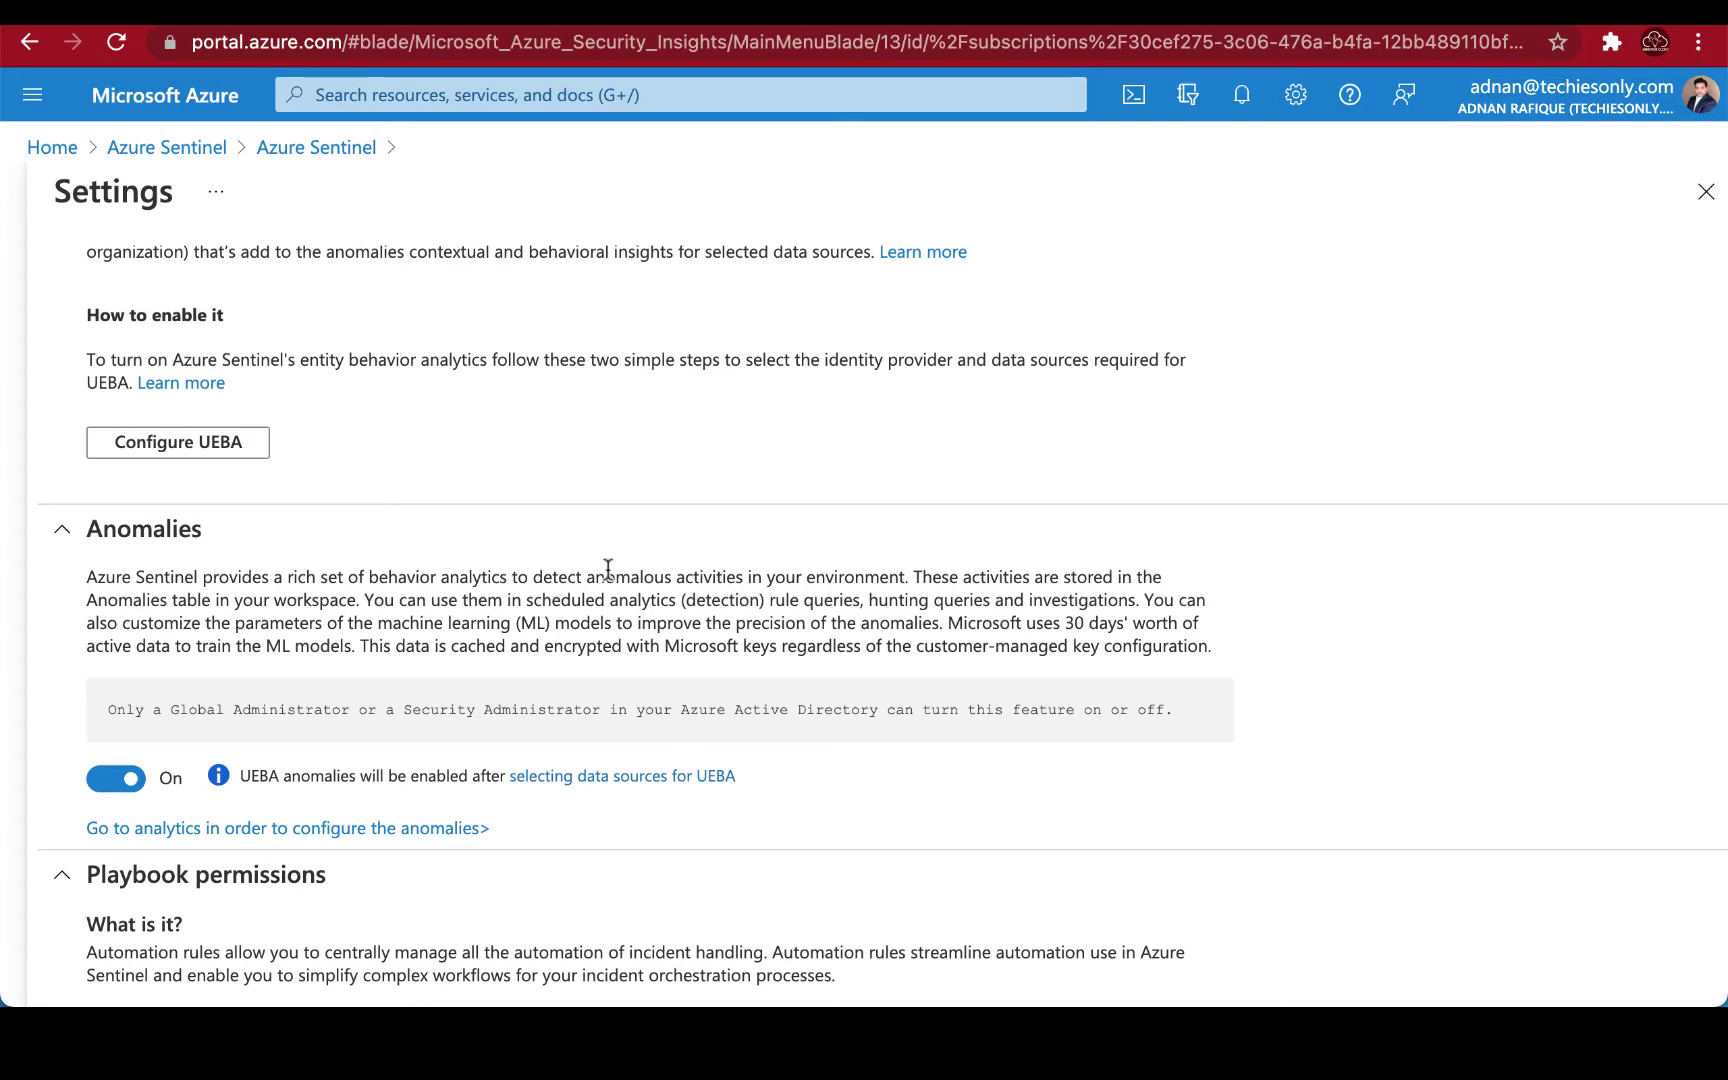
pyautogui.scroll(-1, 607, 568)
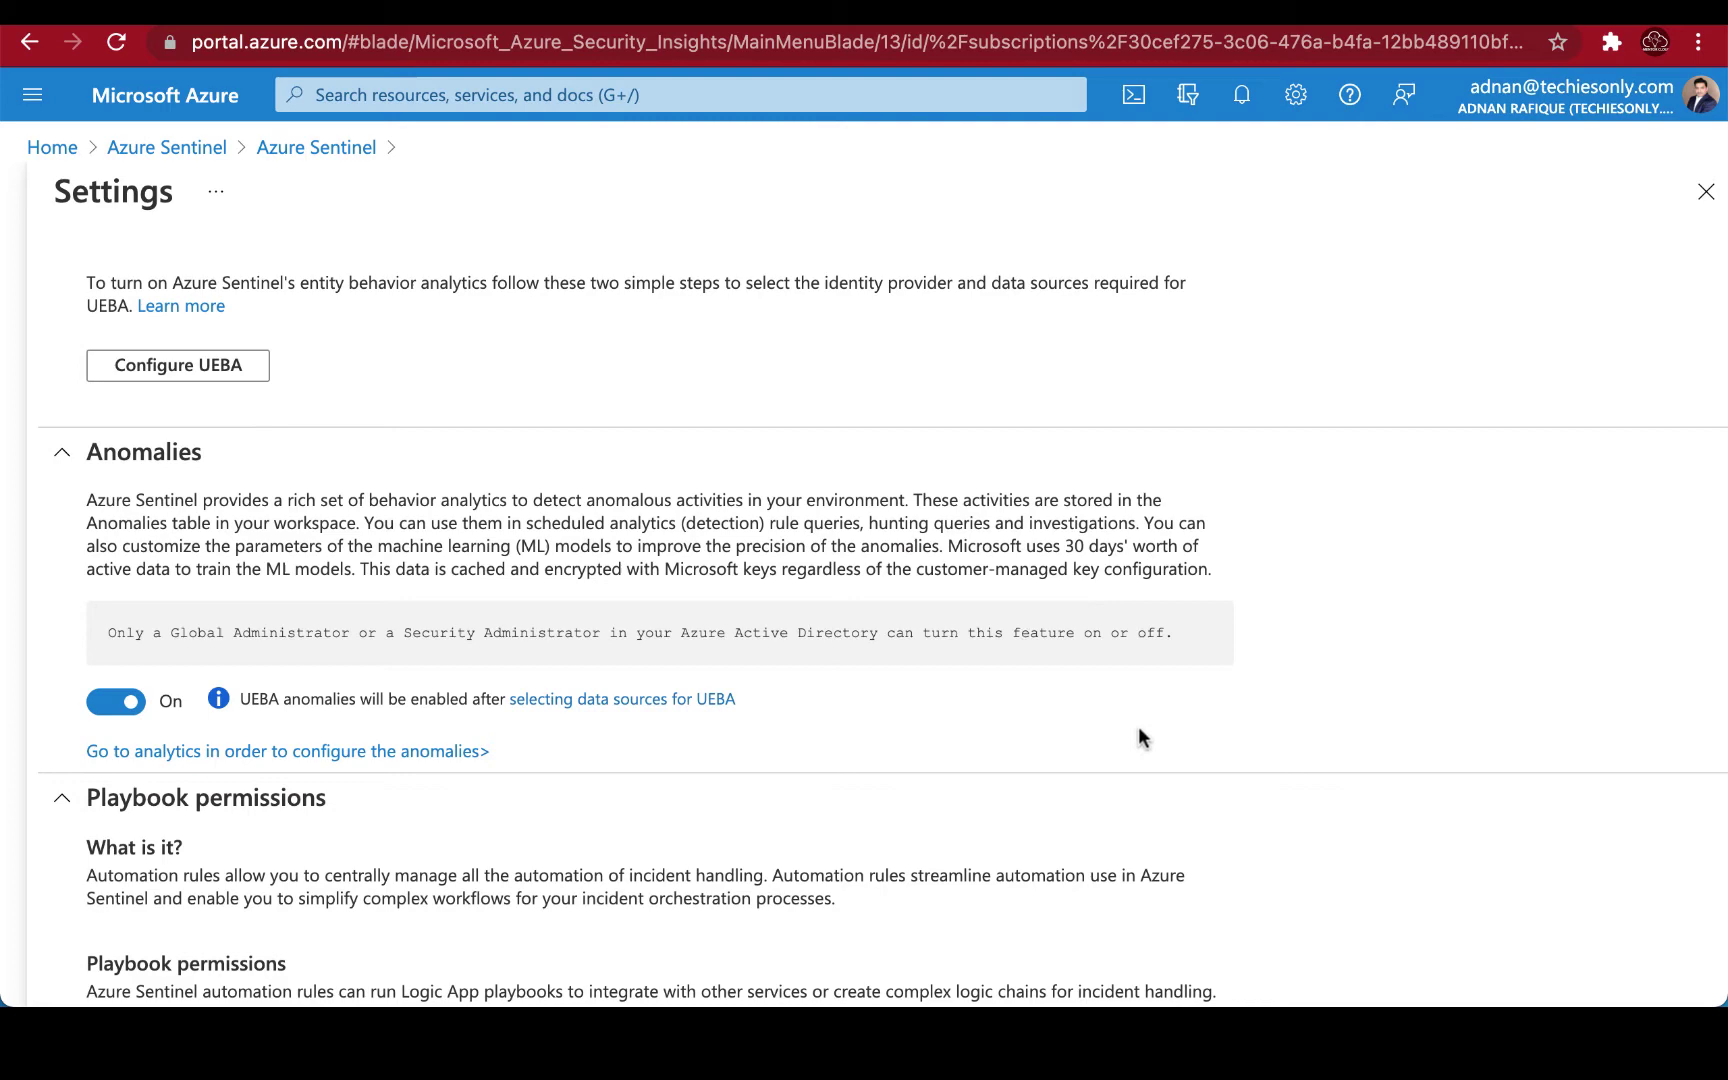
pyautogui.scroll(-1, 1138, 729)
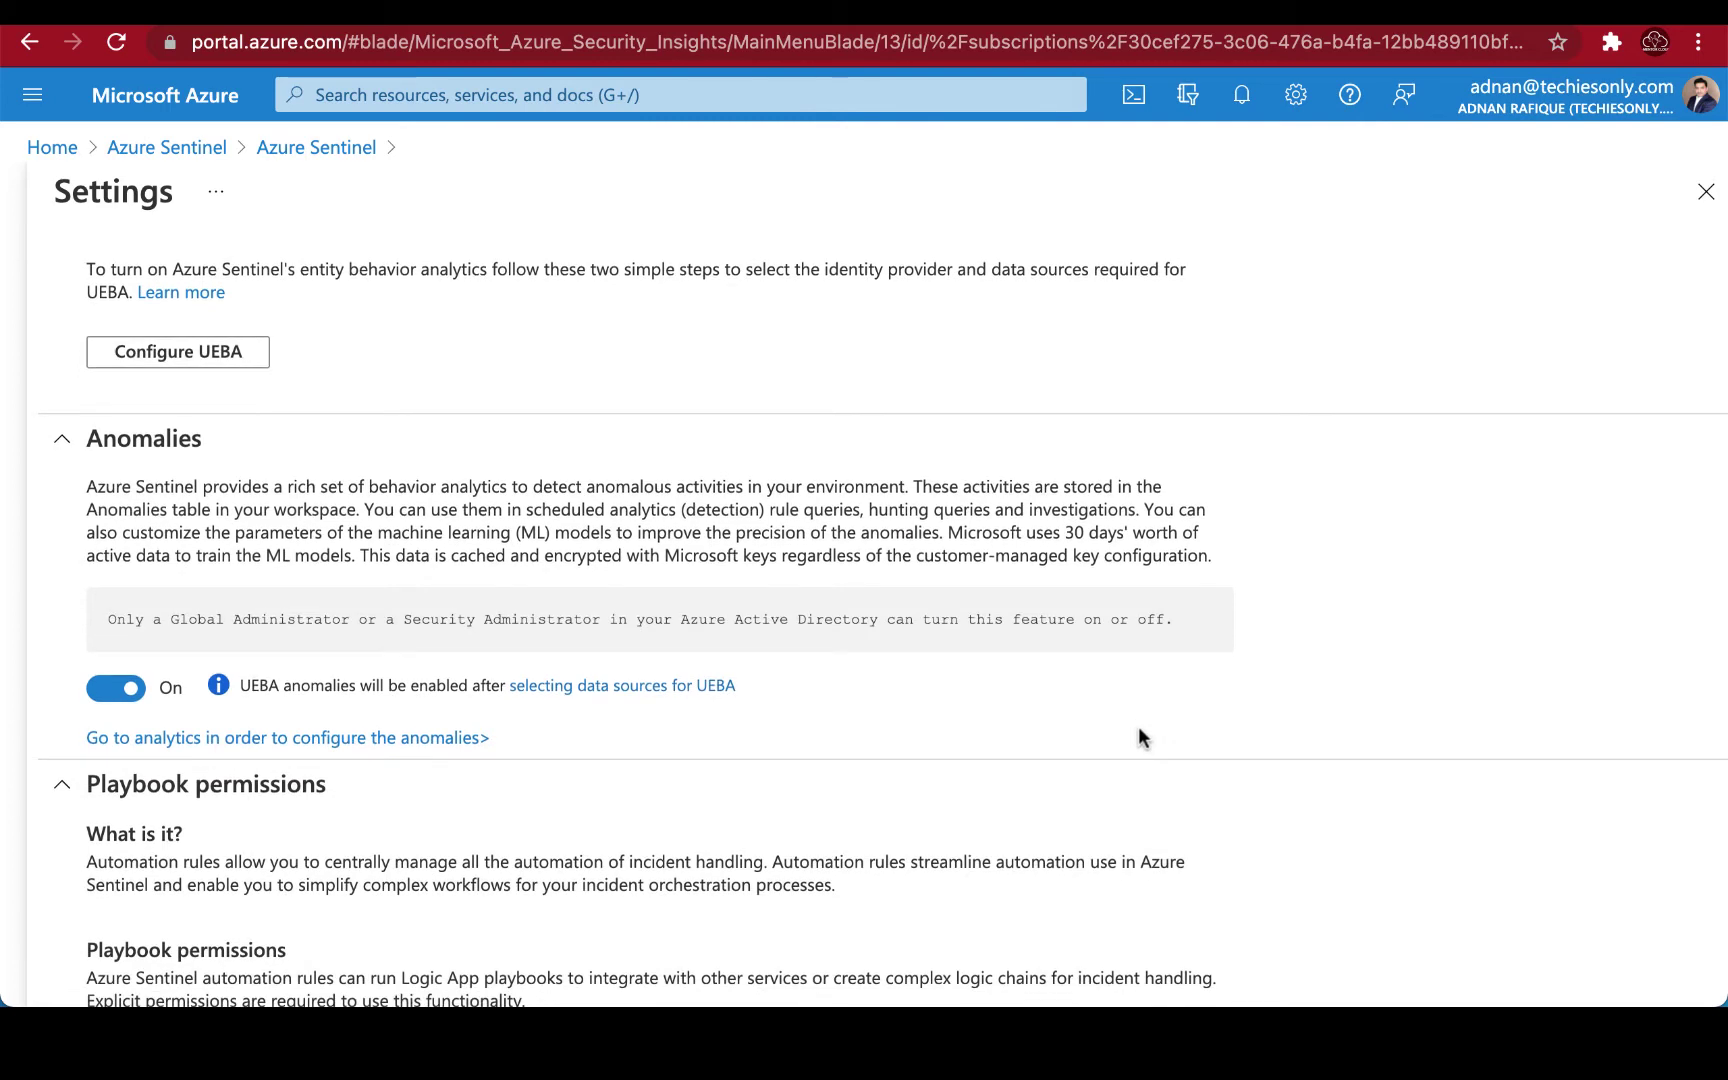
pyautogui.scroll(-2, 1138, 737)
pyautogui.scroll(-2, 1139, 737)
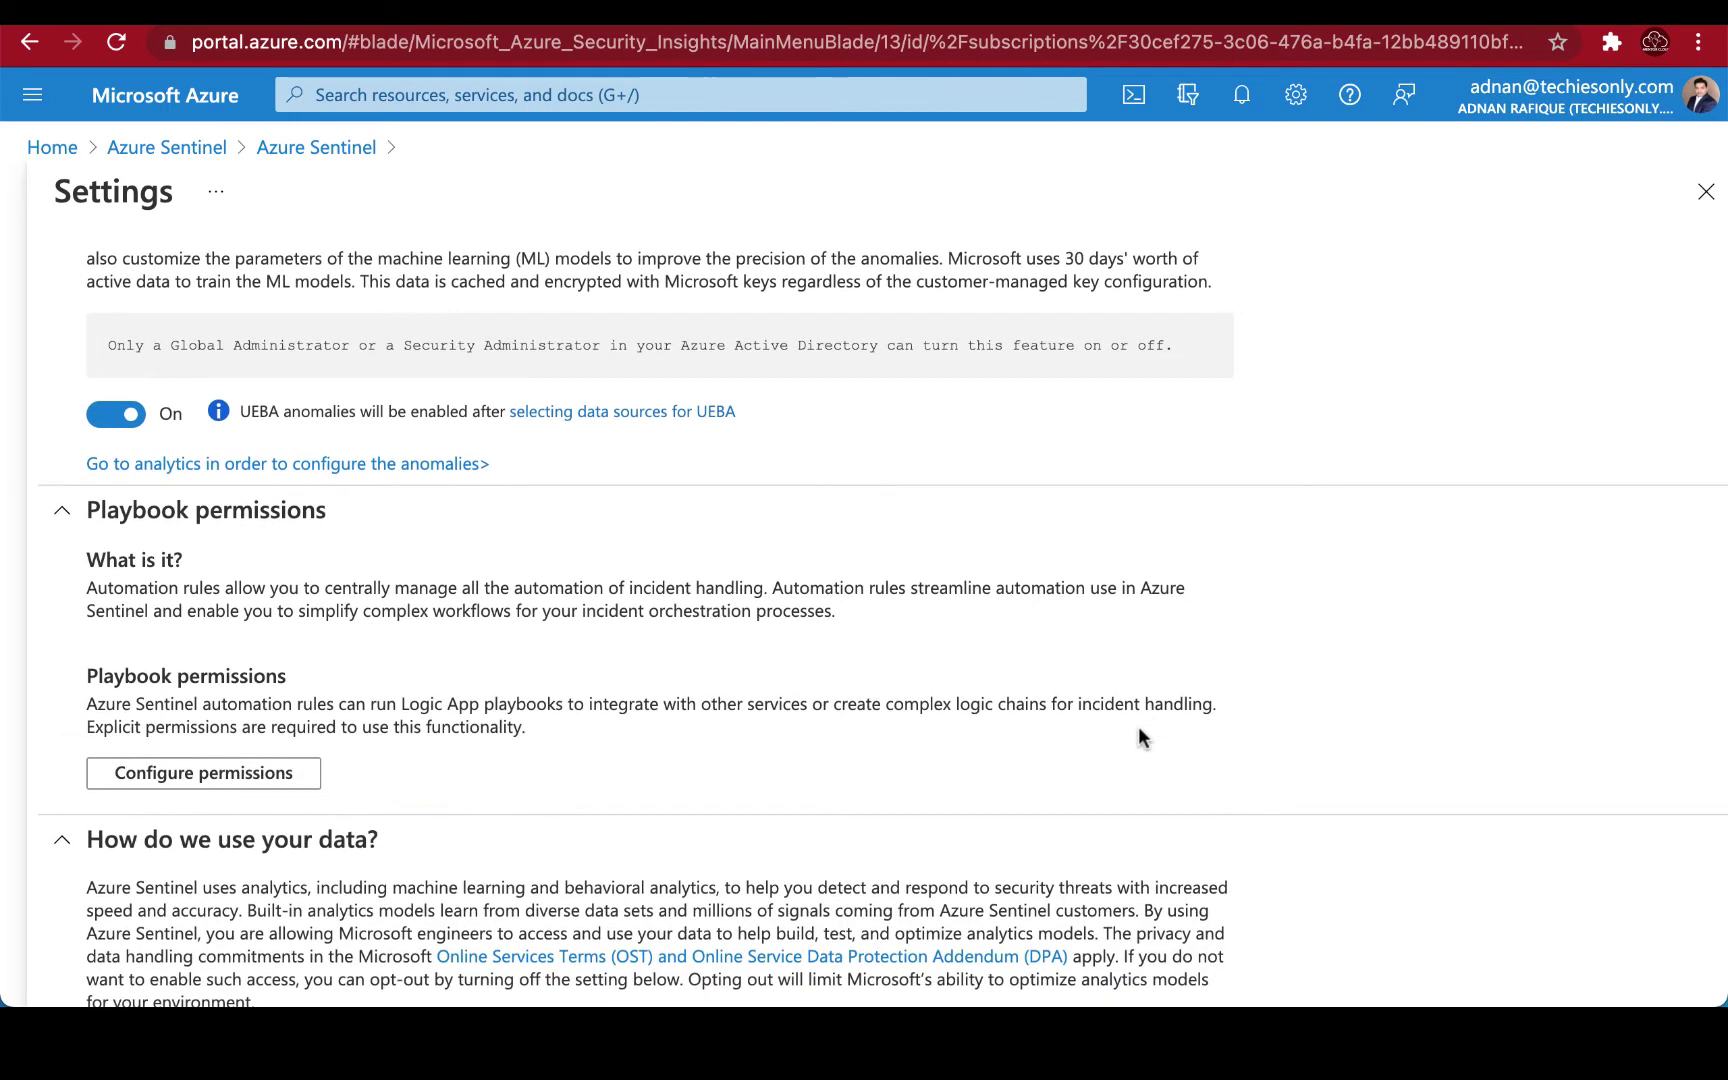
pyautogui.scroll(-1, 1138, 737)
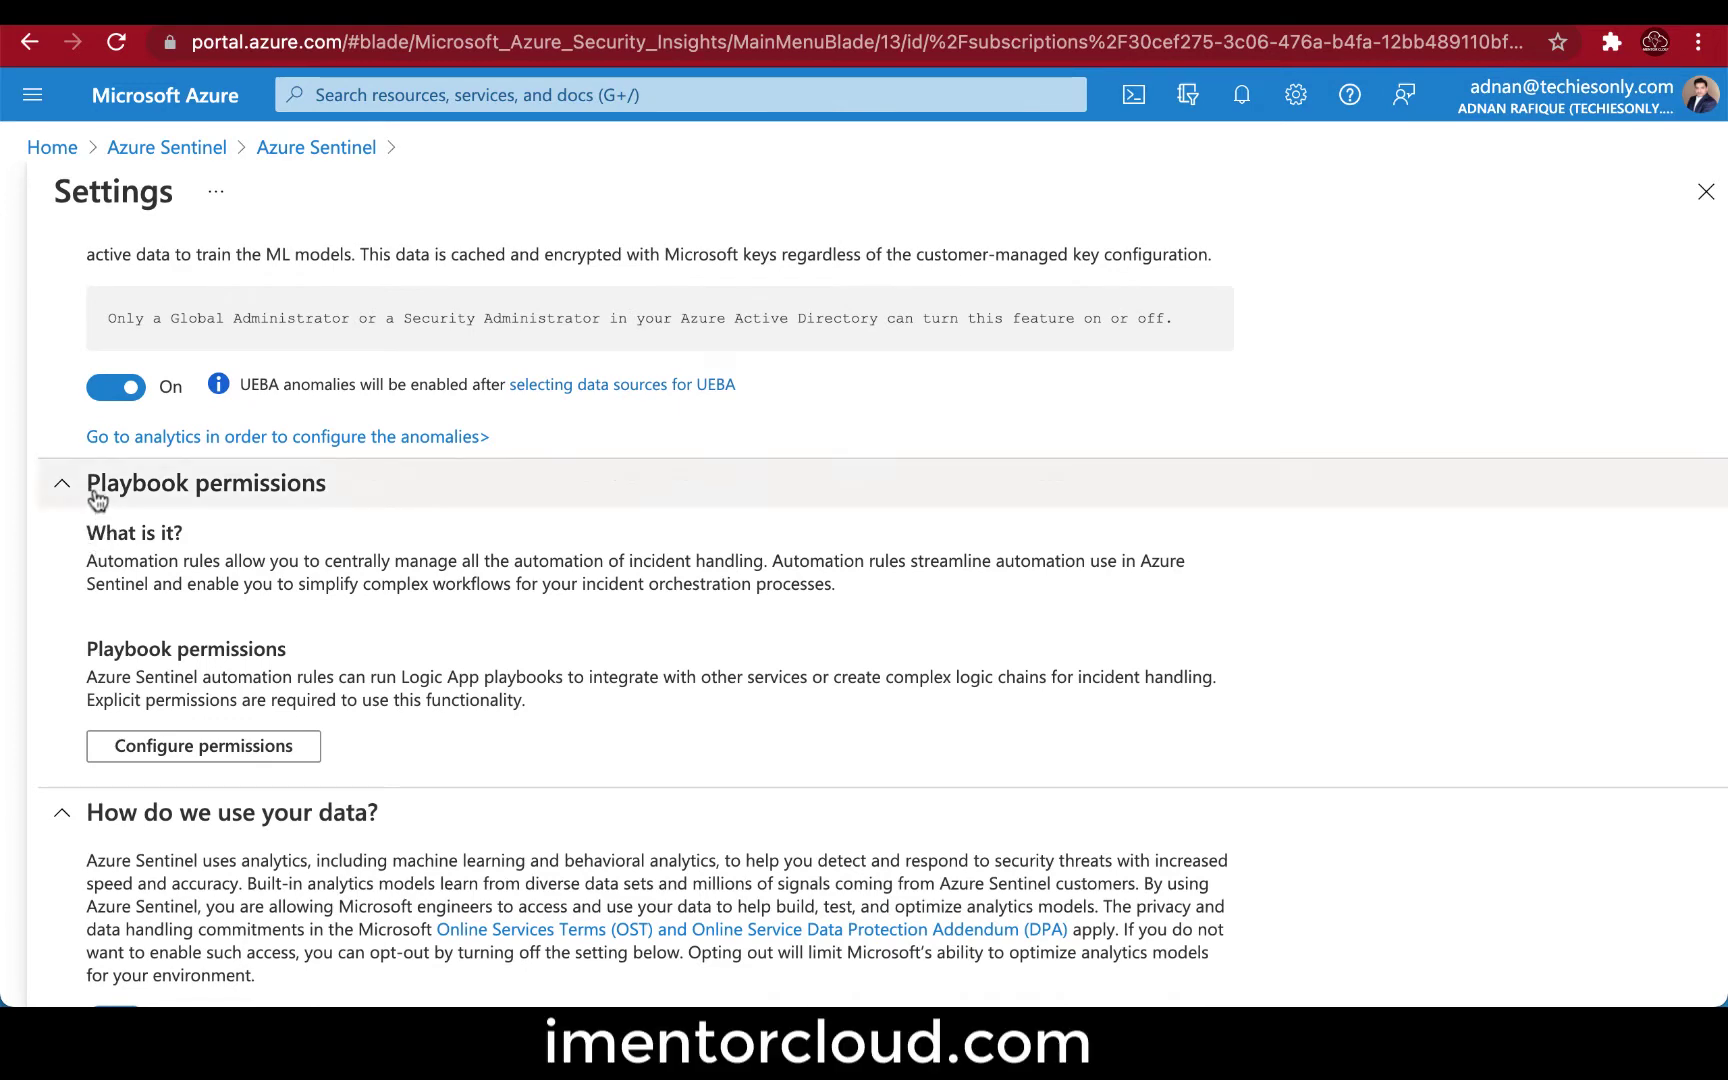
pyautogui.scroll(-1, 234, 633)
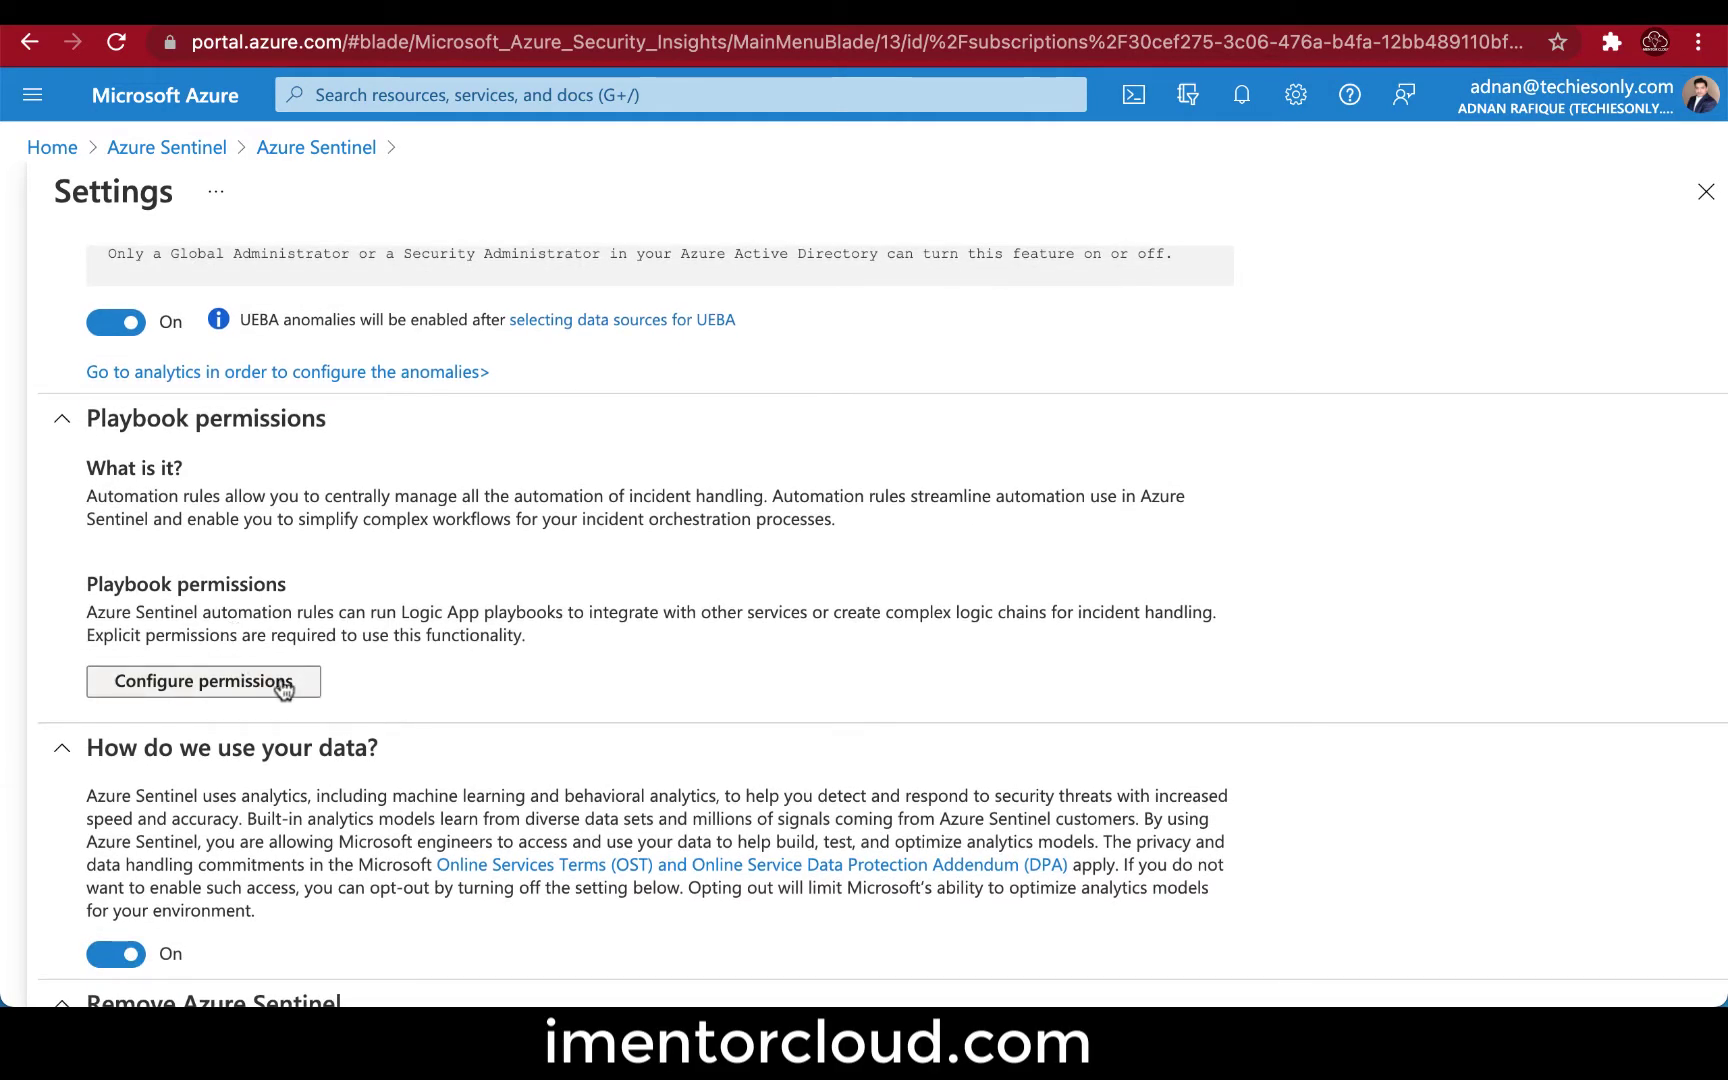
pyautogui.scroll(-3, 431, 672)
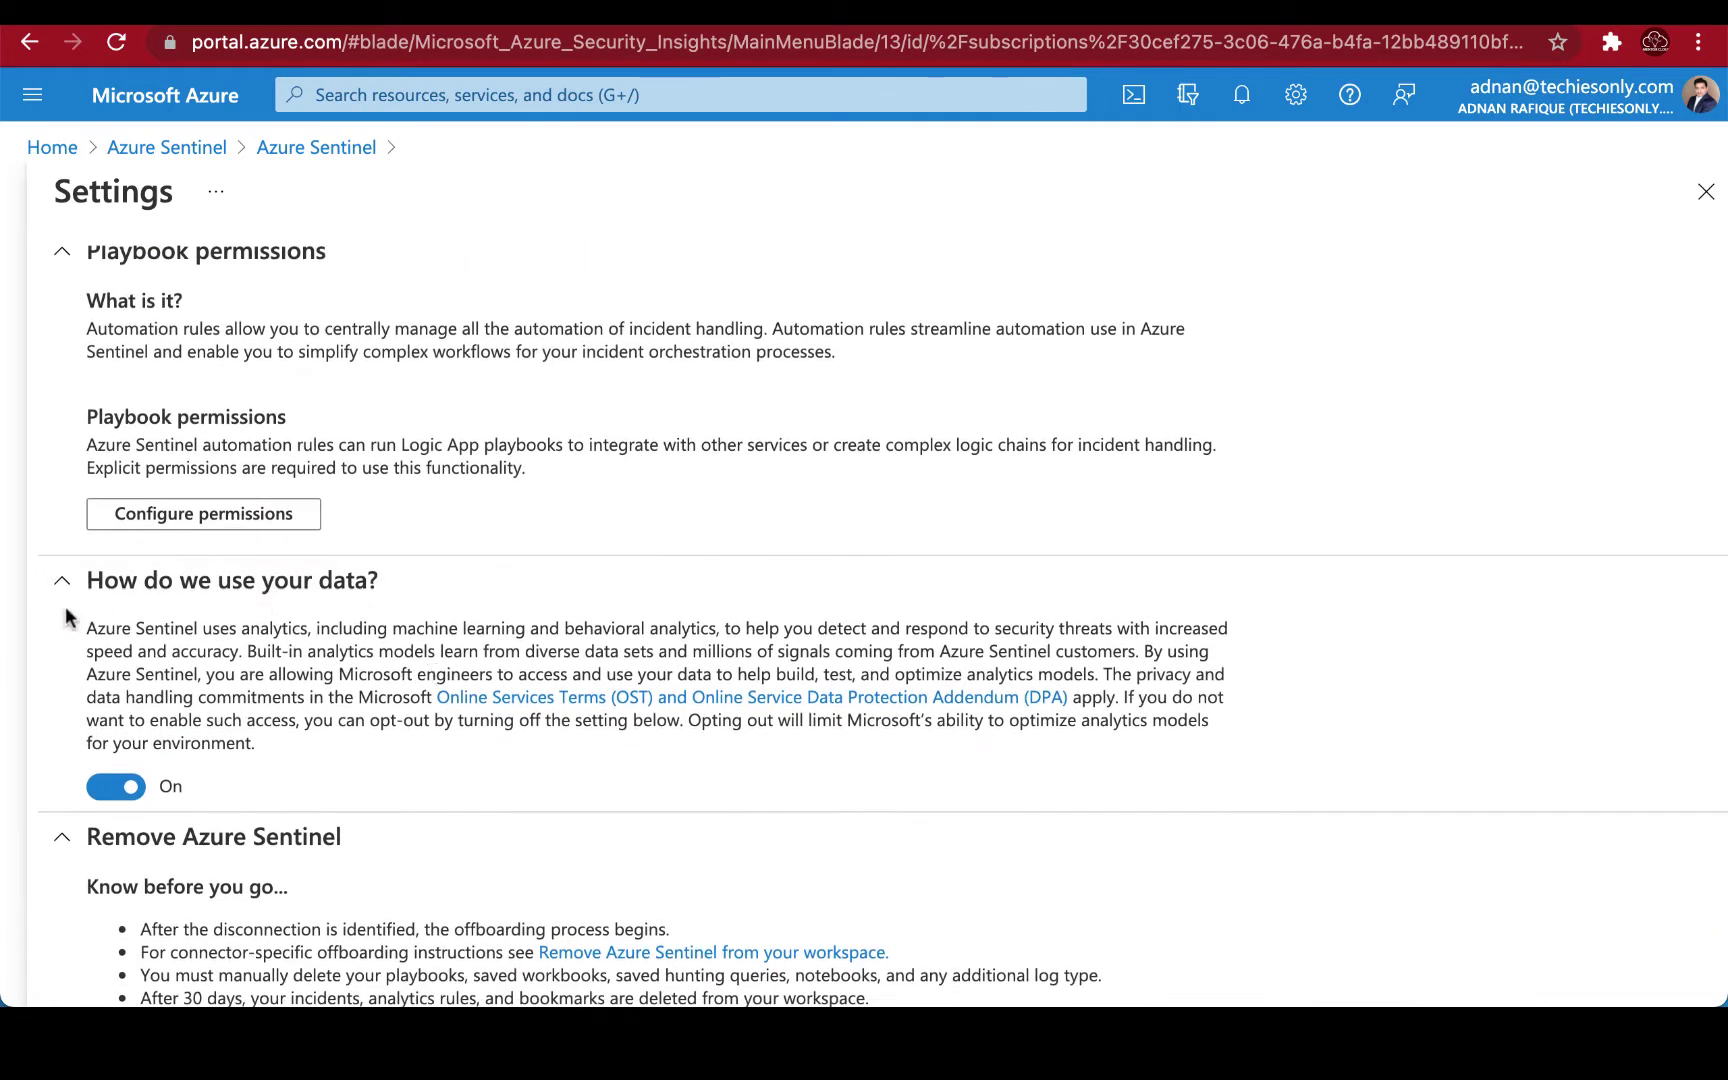
pyautogui.scroll(-3, 435, 792)
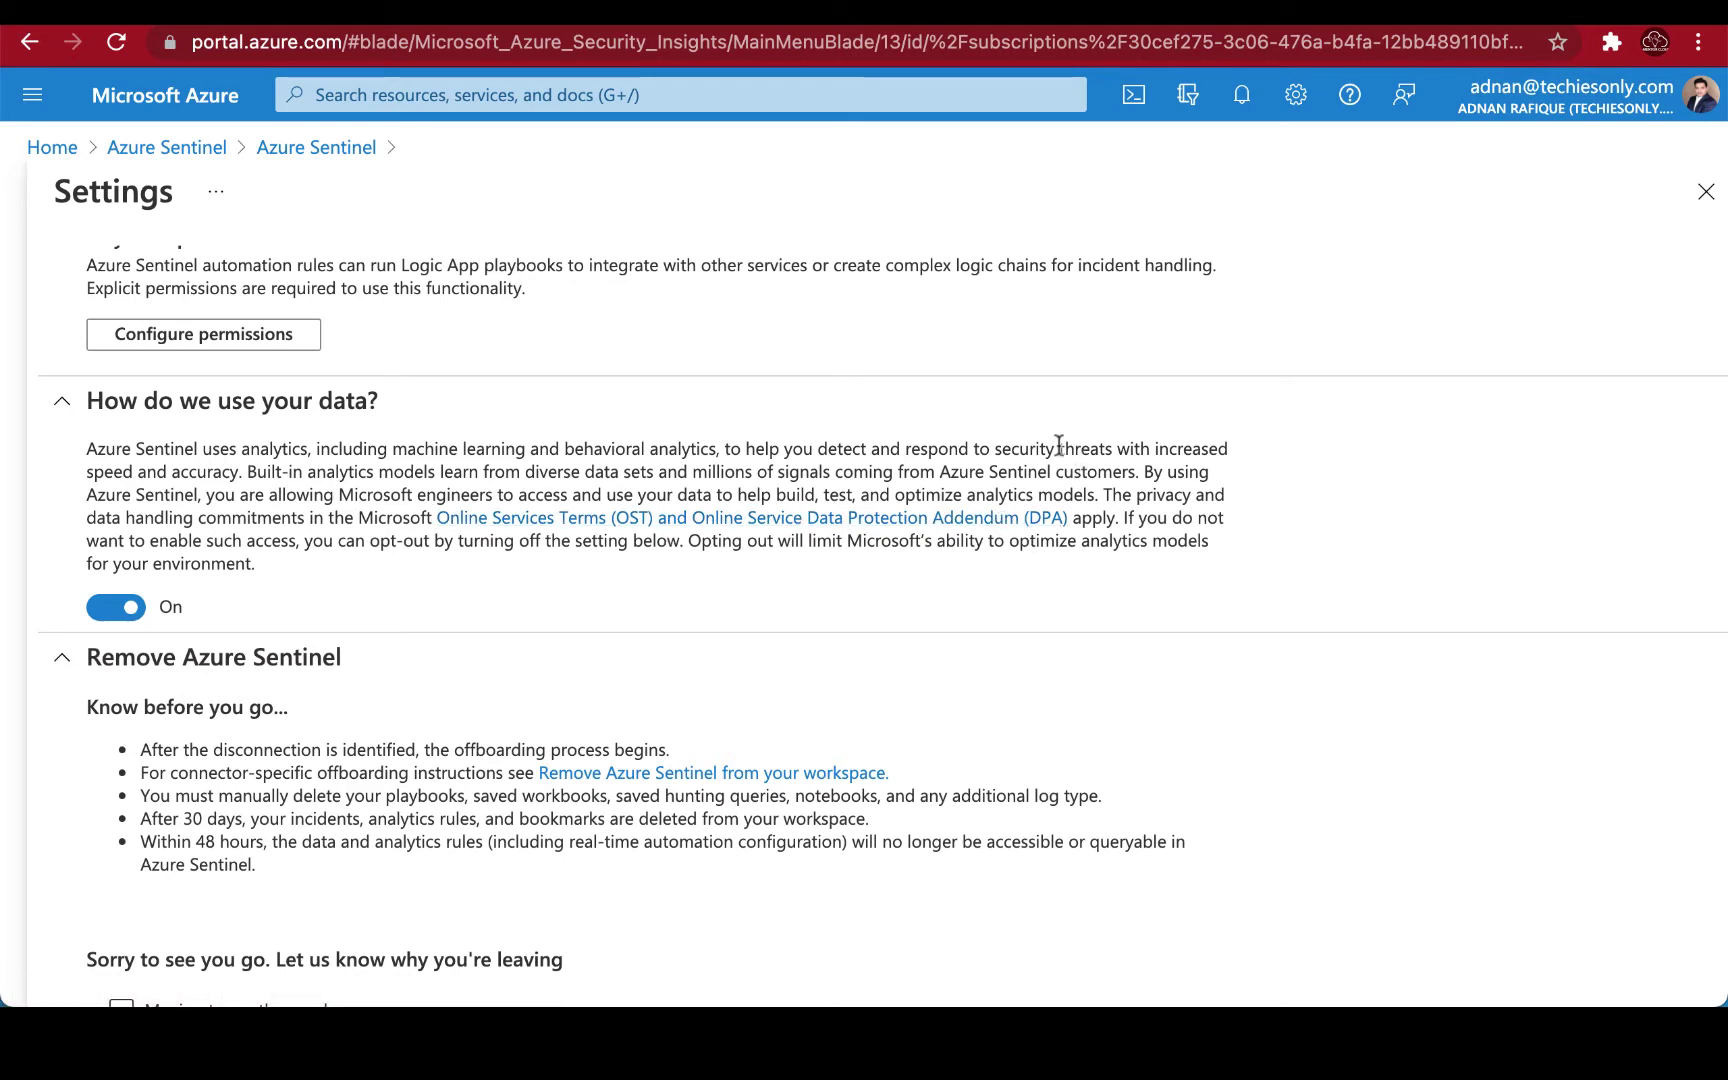
# Review the data-usage and privacy notes, check the PullMVPTenant workspace settings, and return to Sentinel settings
pyautogui.moveTo(1060, 450); pyautogui.dragTo(1176, 500)
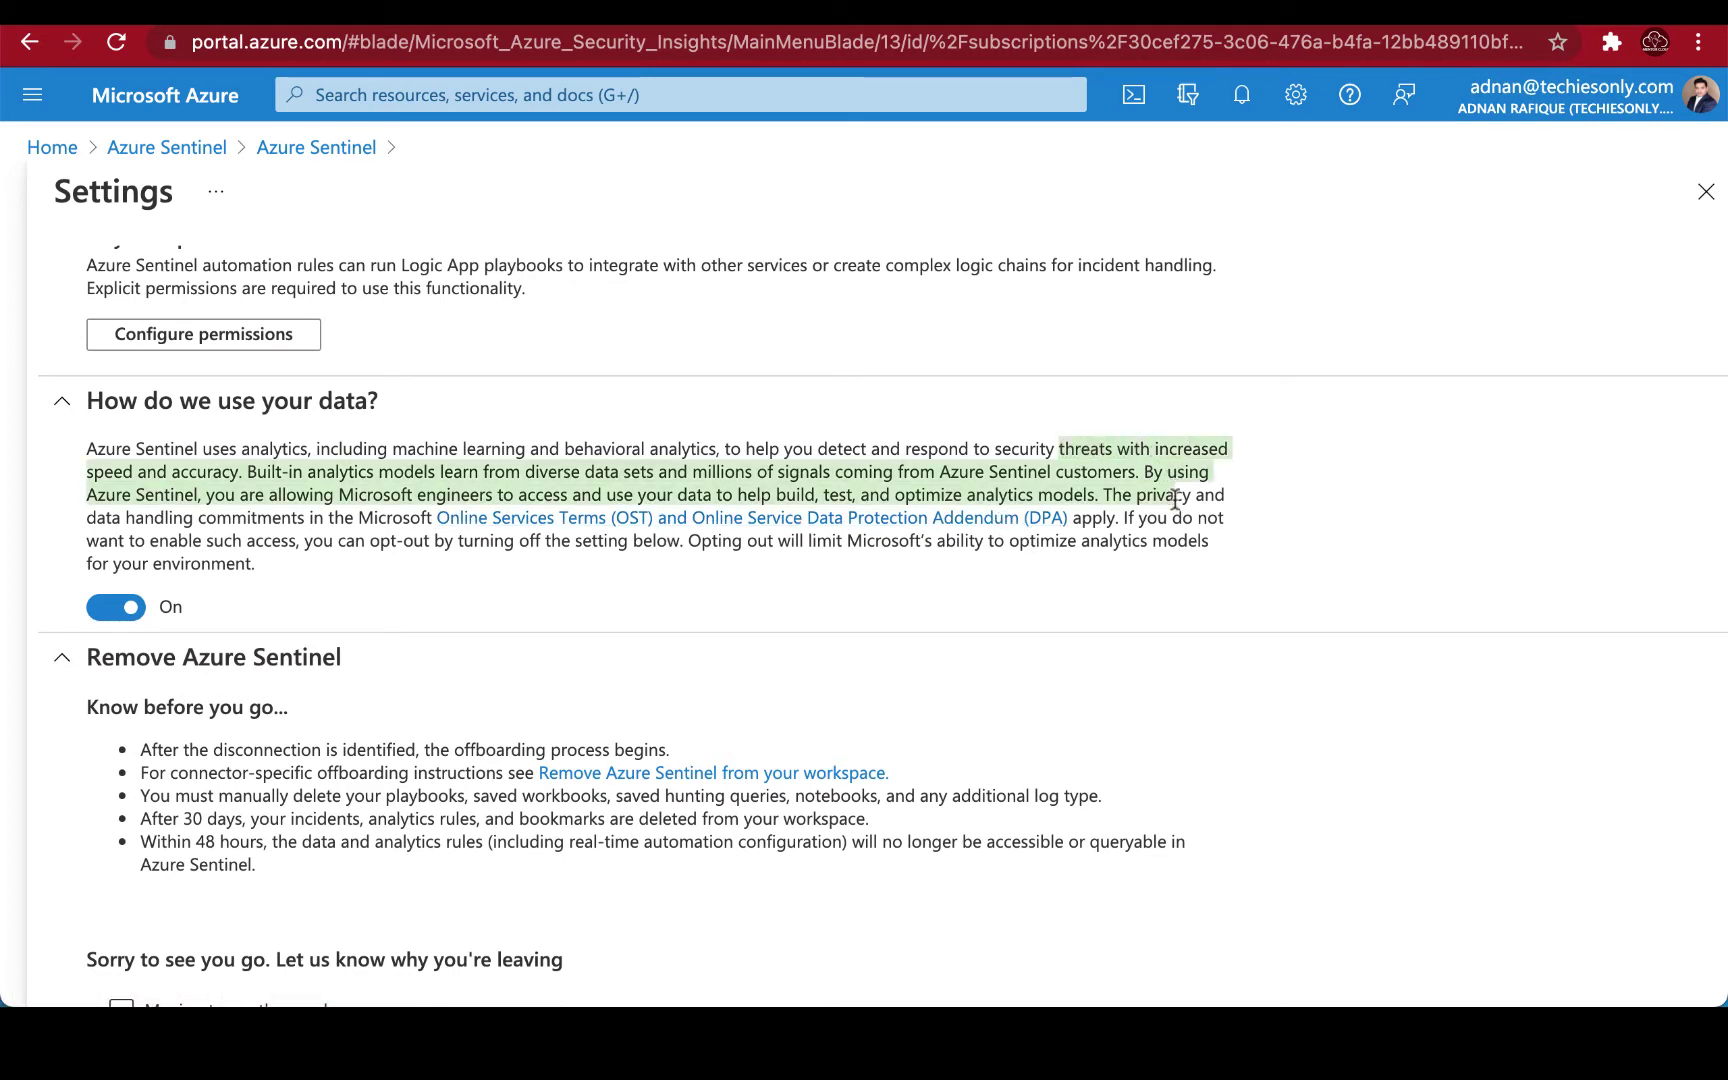
pyautogui.click(1127, 500)
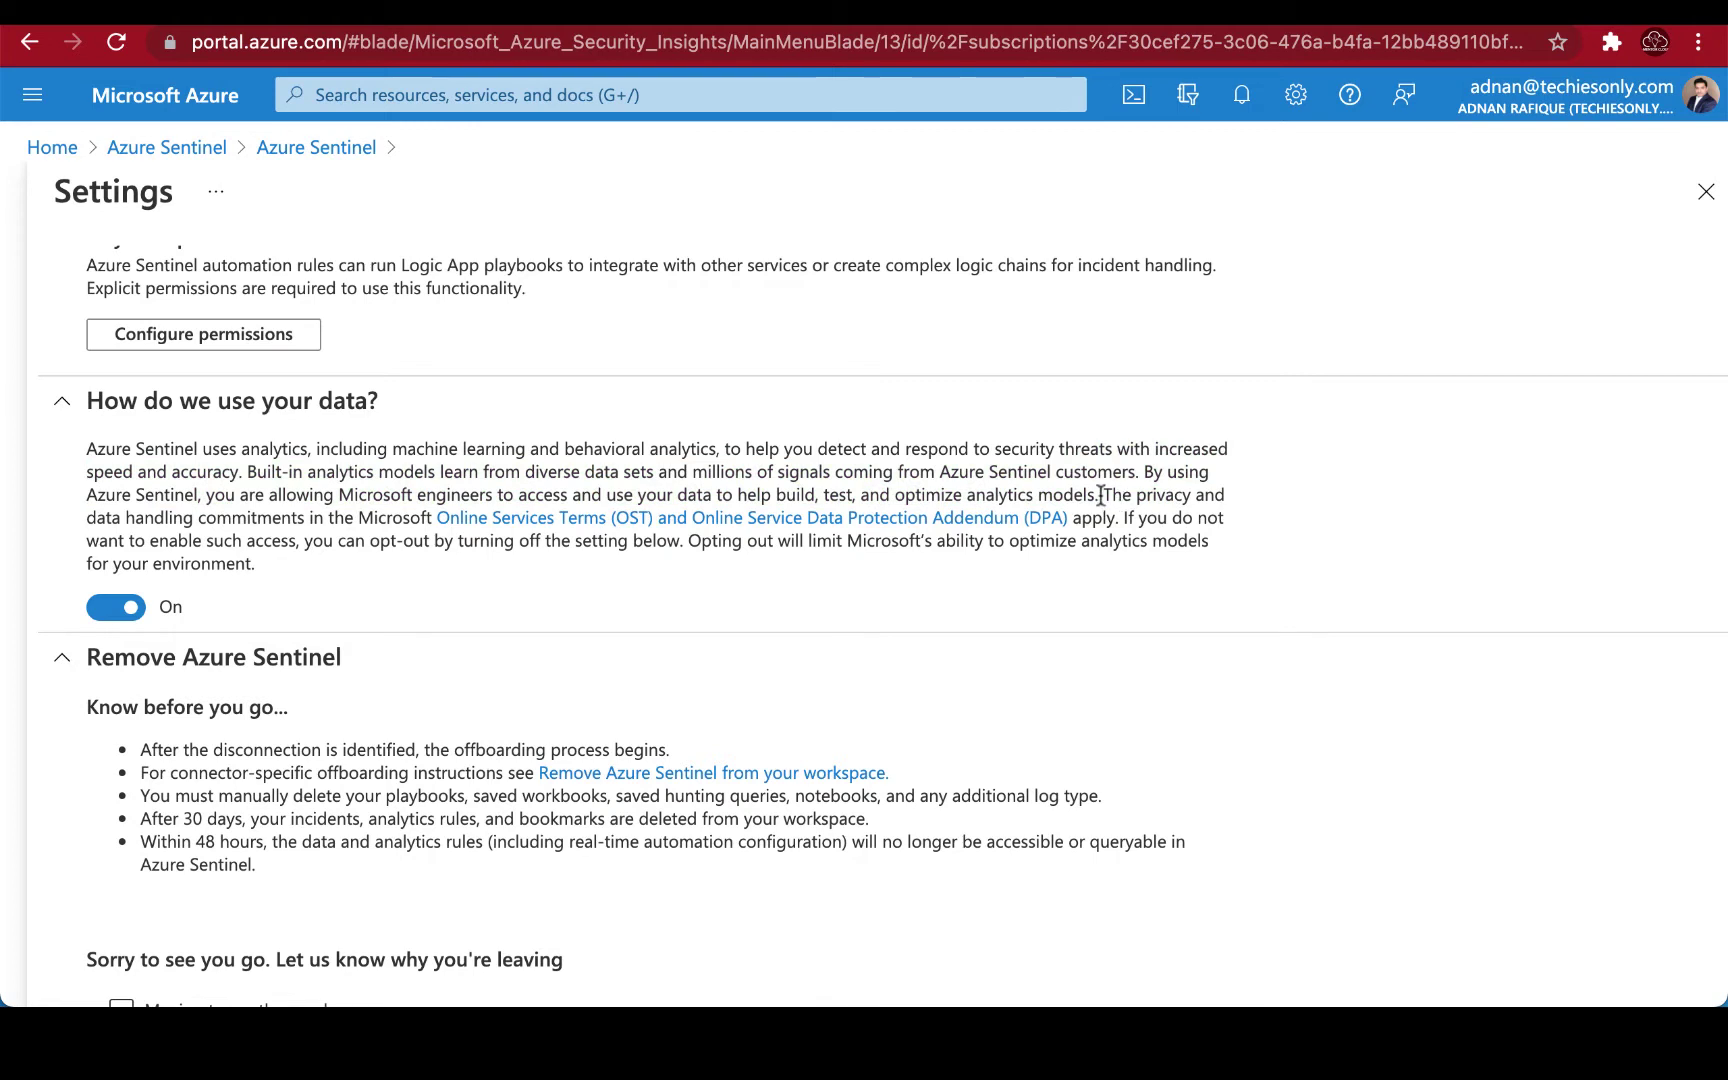
pyautogui.moveTo(1100, 495); pyautogui.dragTo(1224, 519)
pyautogui.click(1173, 600)
pyautogui.scroll(-1, 1084, 631)
pyautogui.scroll(2, 1084, 630)
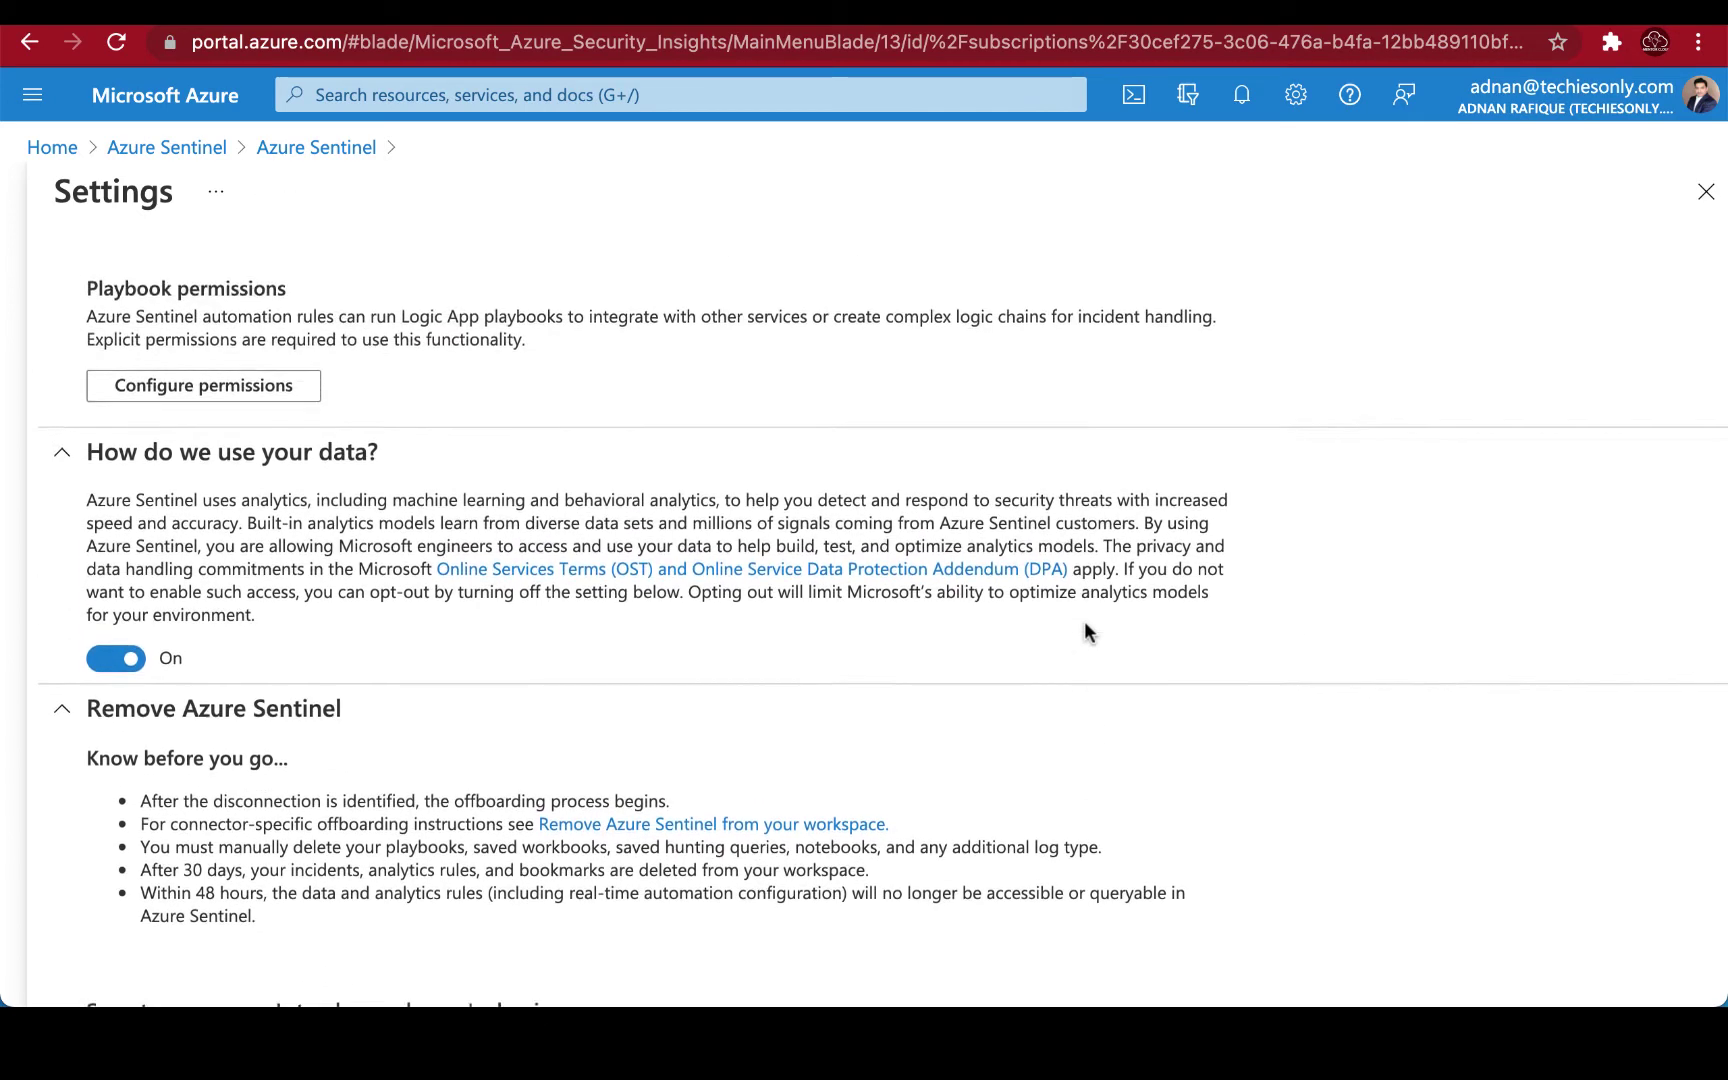
pyautogui.scroll(-1, 1084, 630)
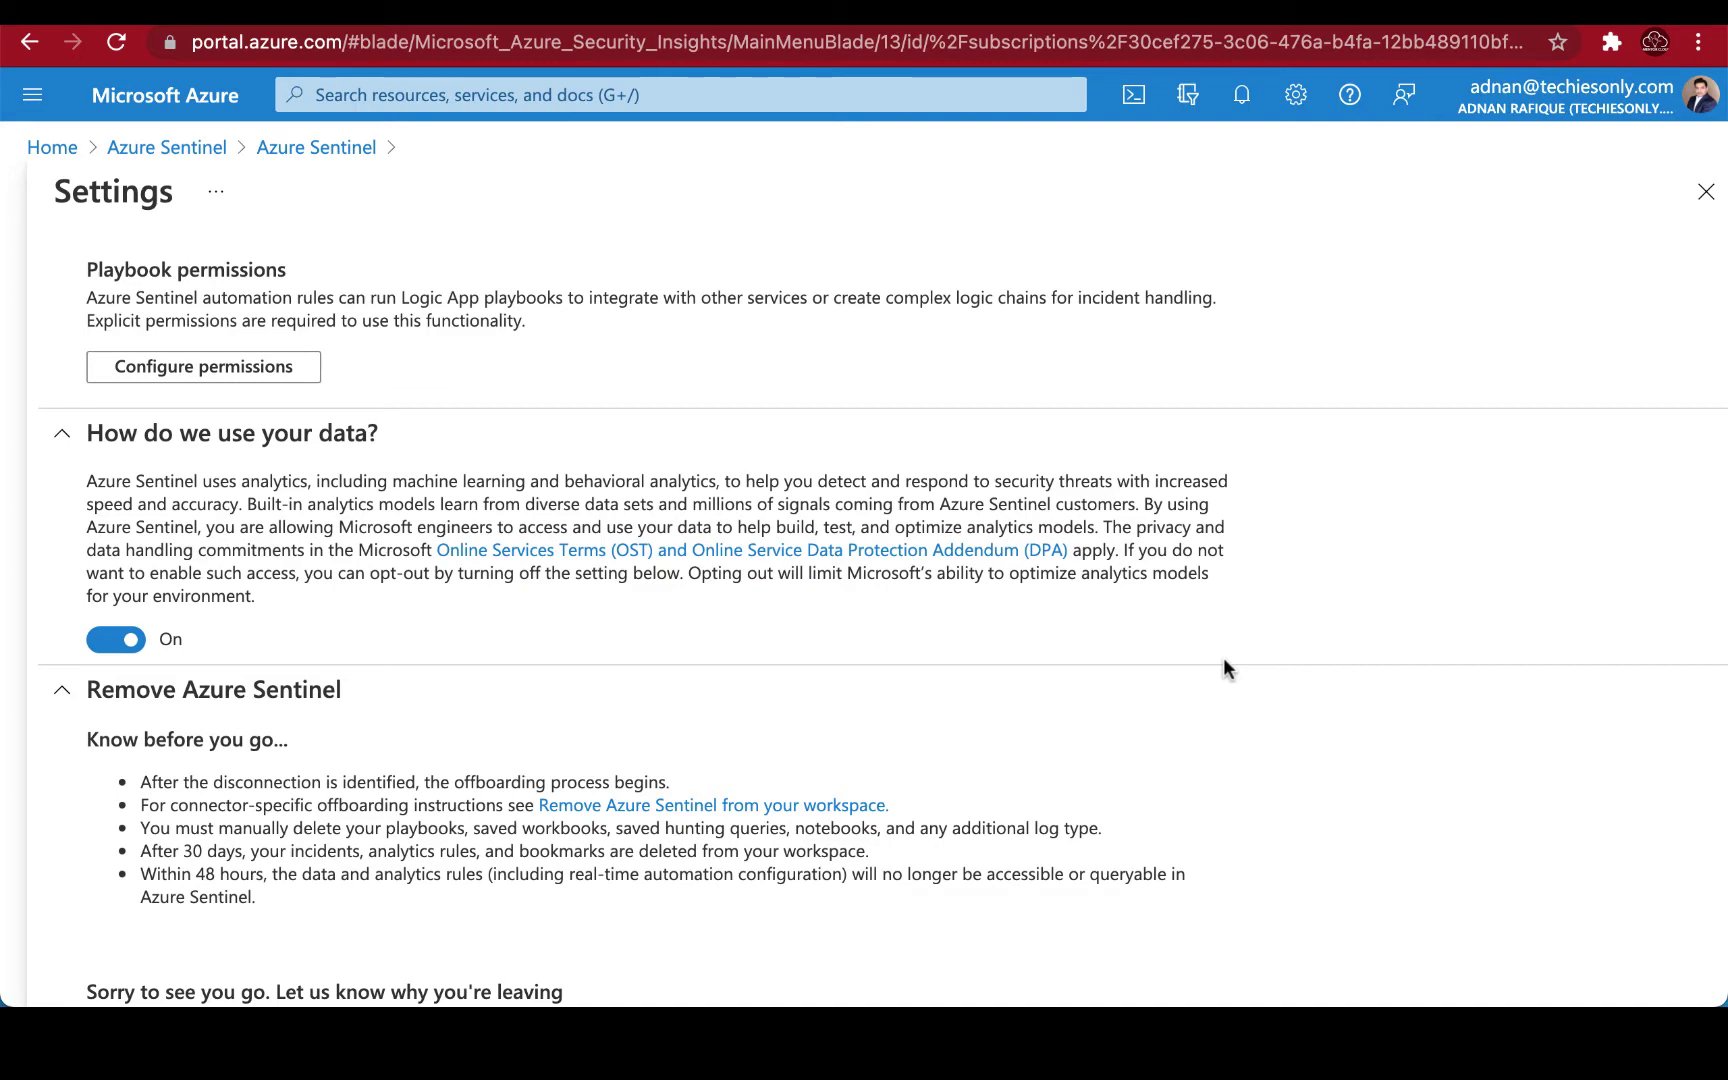
pyautogui.scroll(1, 1225, 662)
pyautogui.scroll(2, 1225, 662)
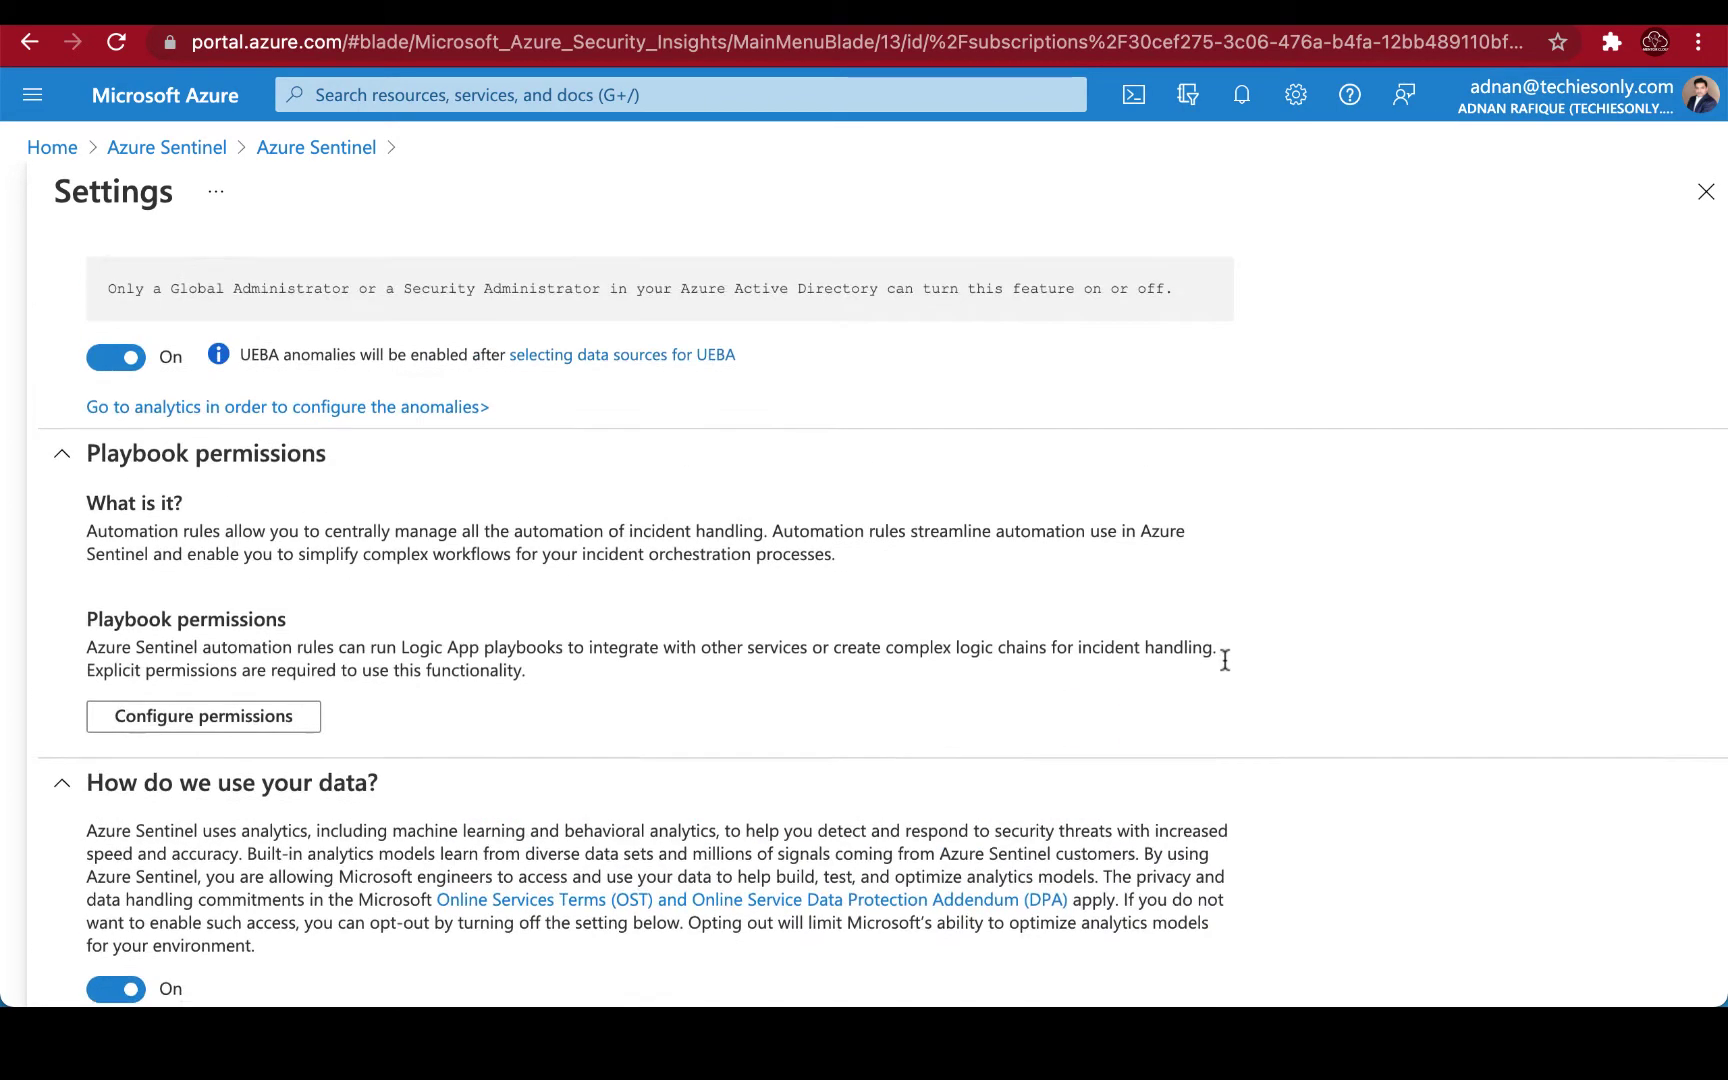
pyautogui.scroll(1, 1225, 662)
pyautogui.scroll(1, 1224, 659)
pyautogui.scroll(1, 1223, 659)
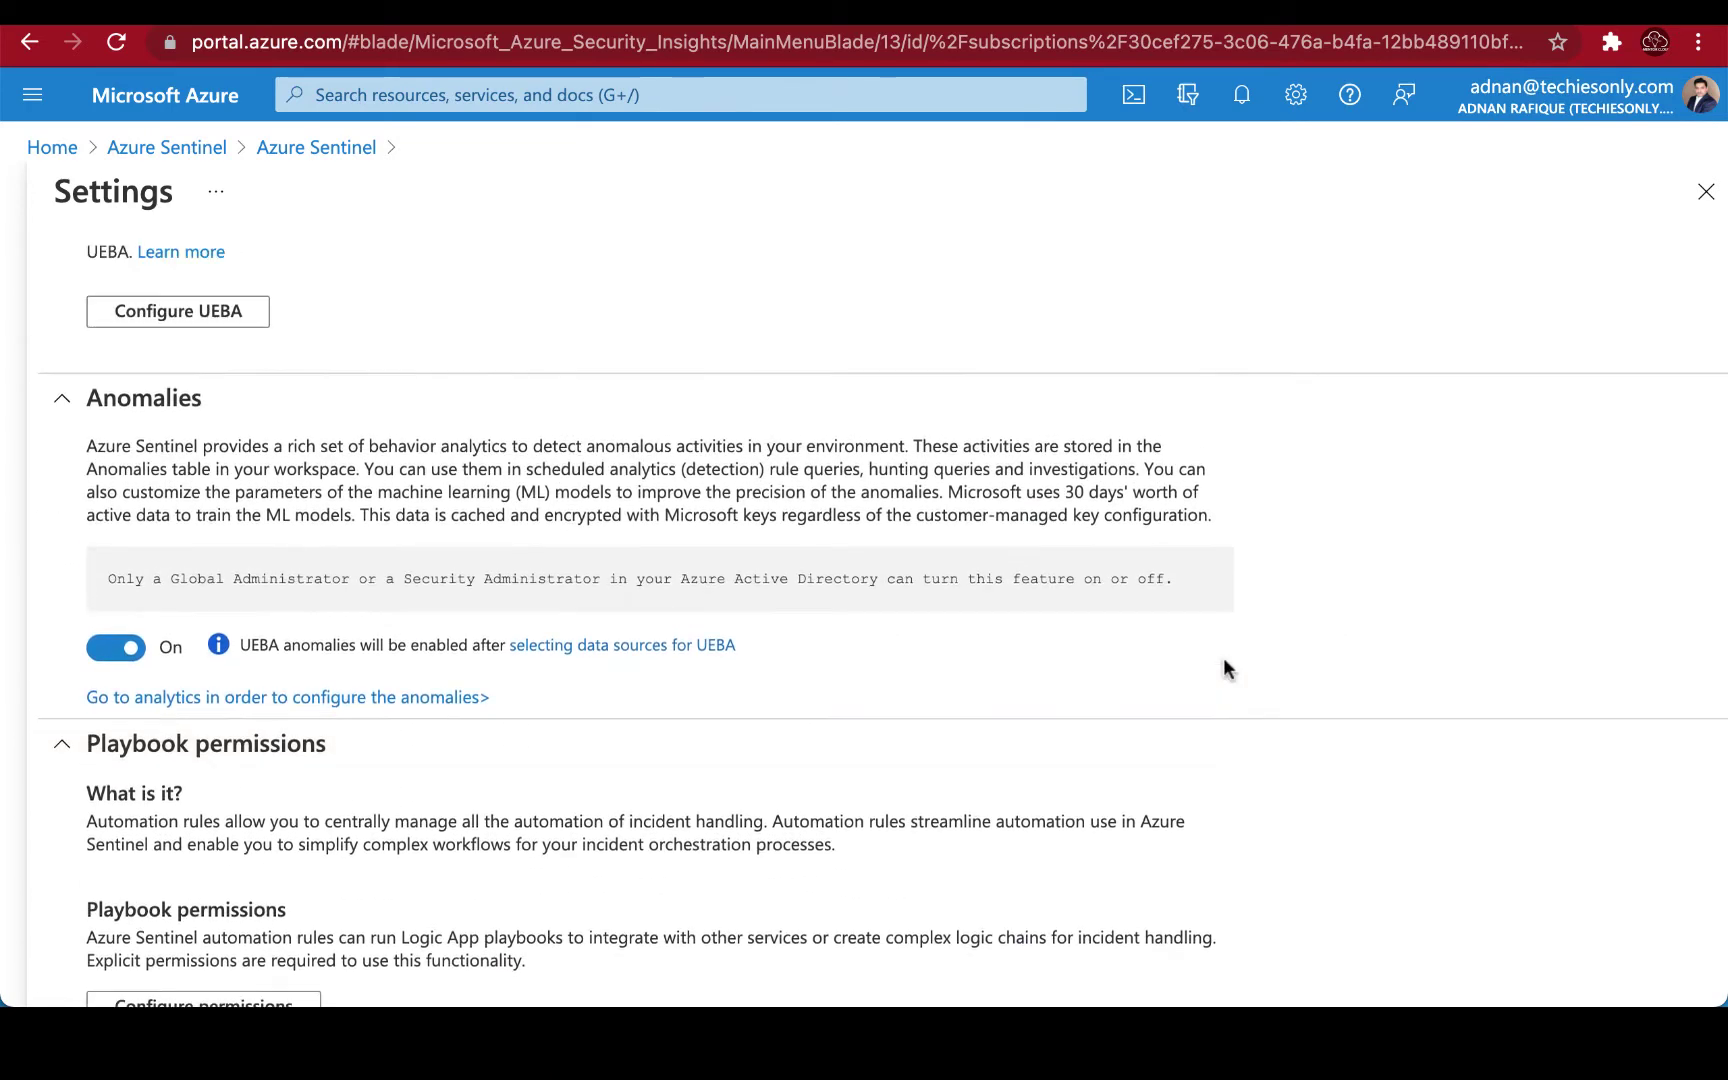
pyautogui.scroll(3, 1223, 659)
pyautogui.scroll(1, 1228, 671)
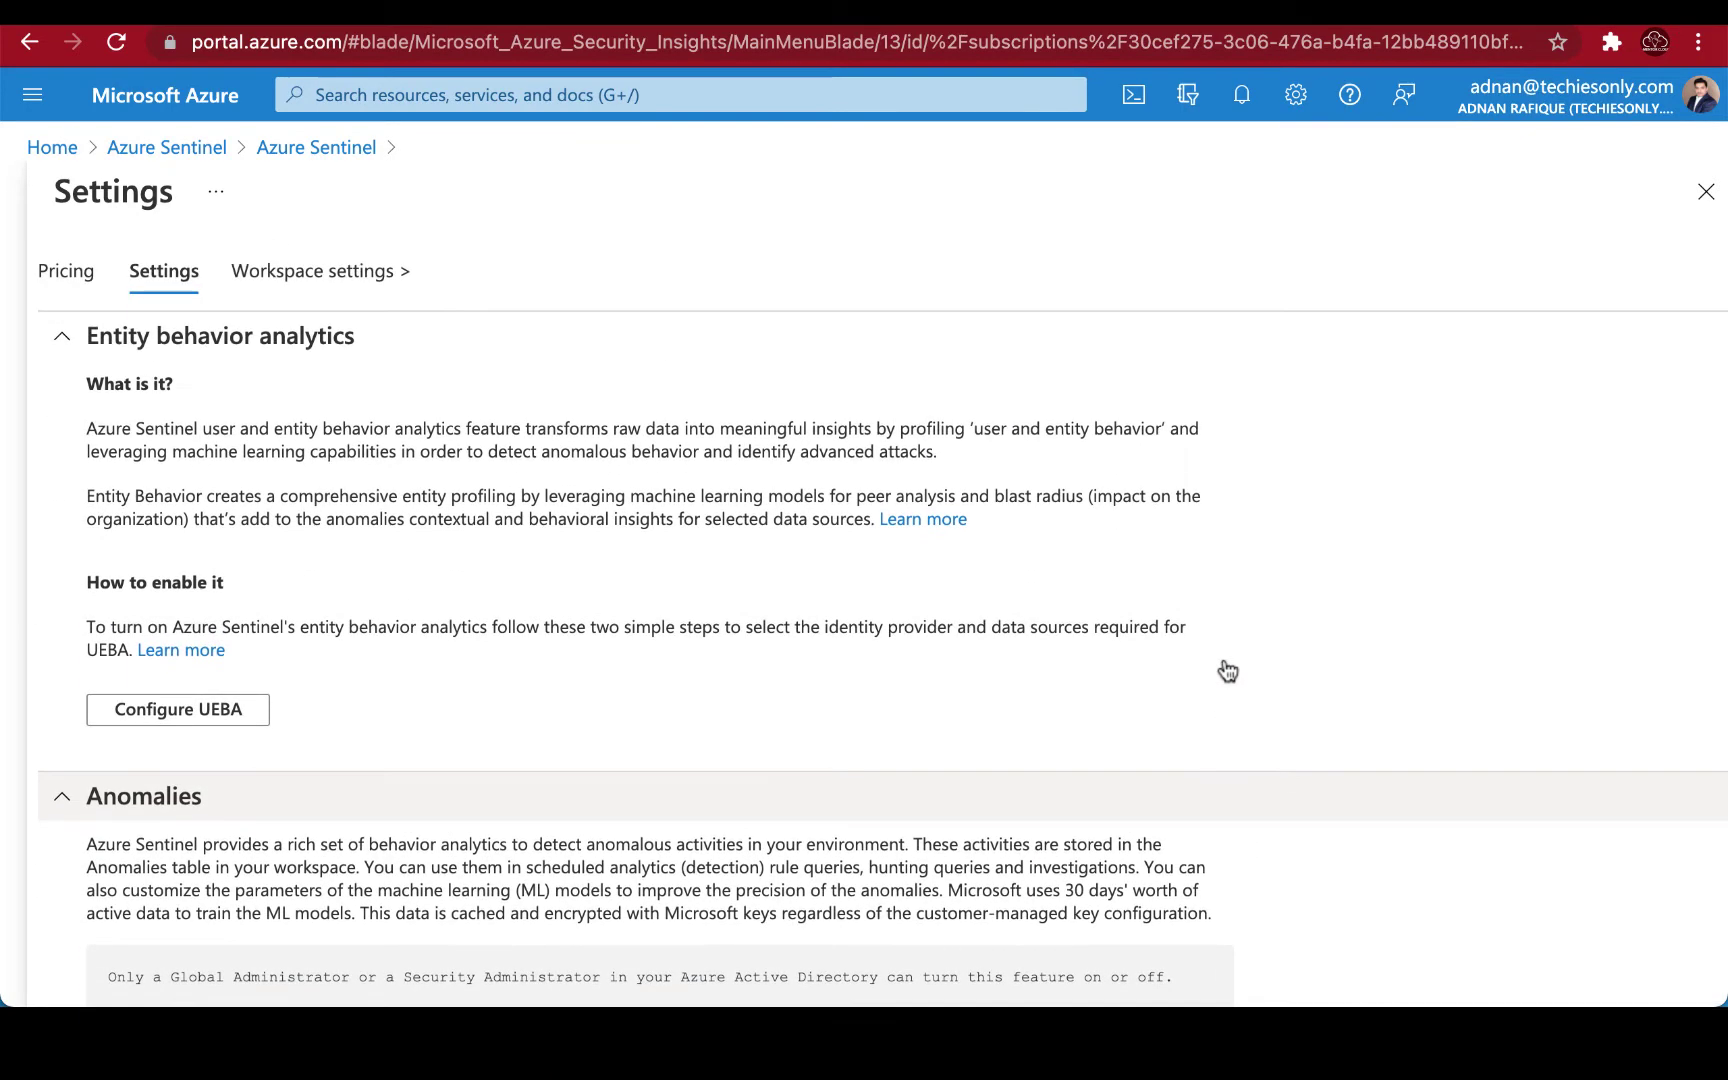
pyautogui.scroll(-1, 1227, 671)
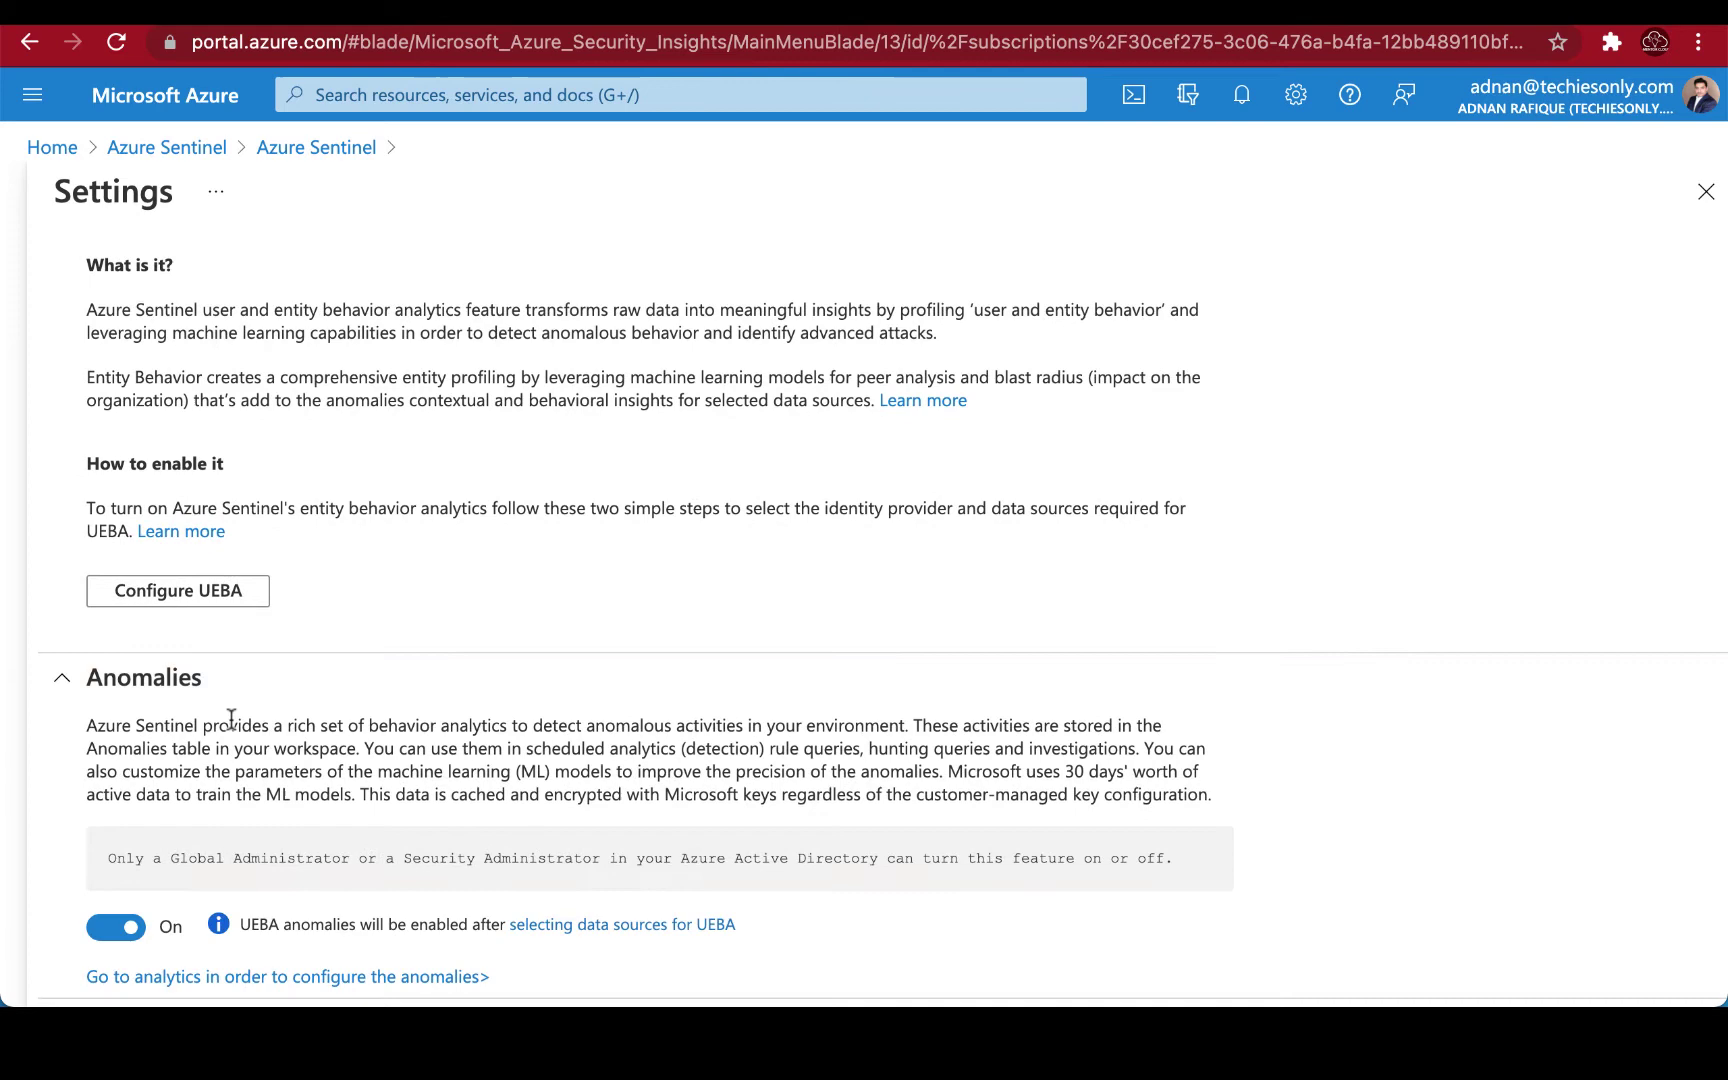
pyautogui.scroll(1, 227, 574)
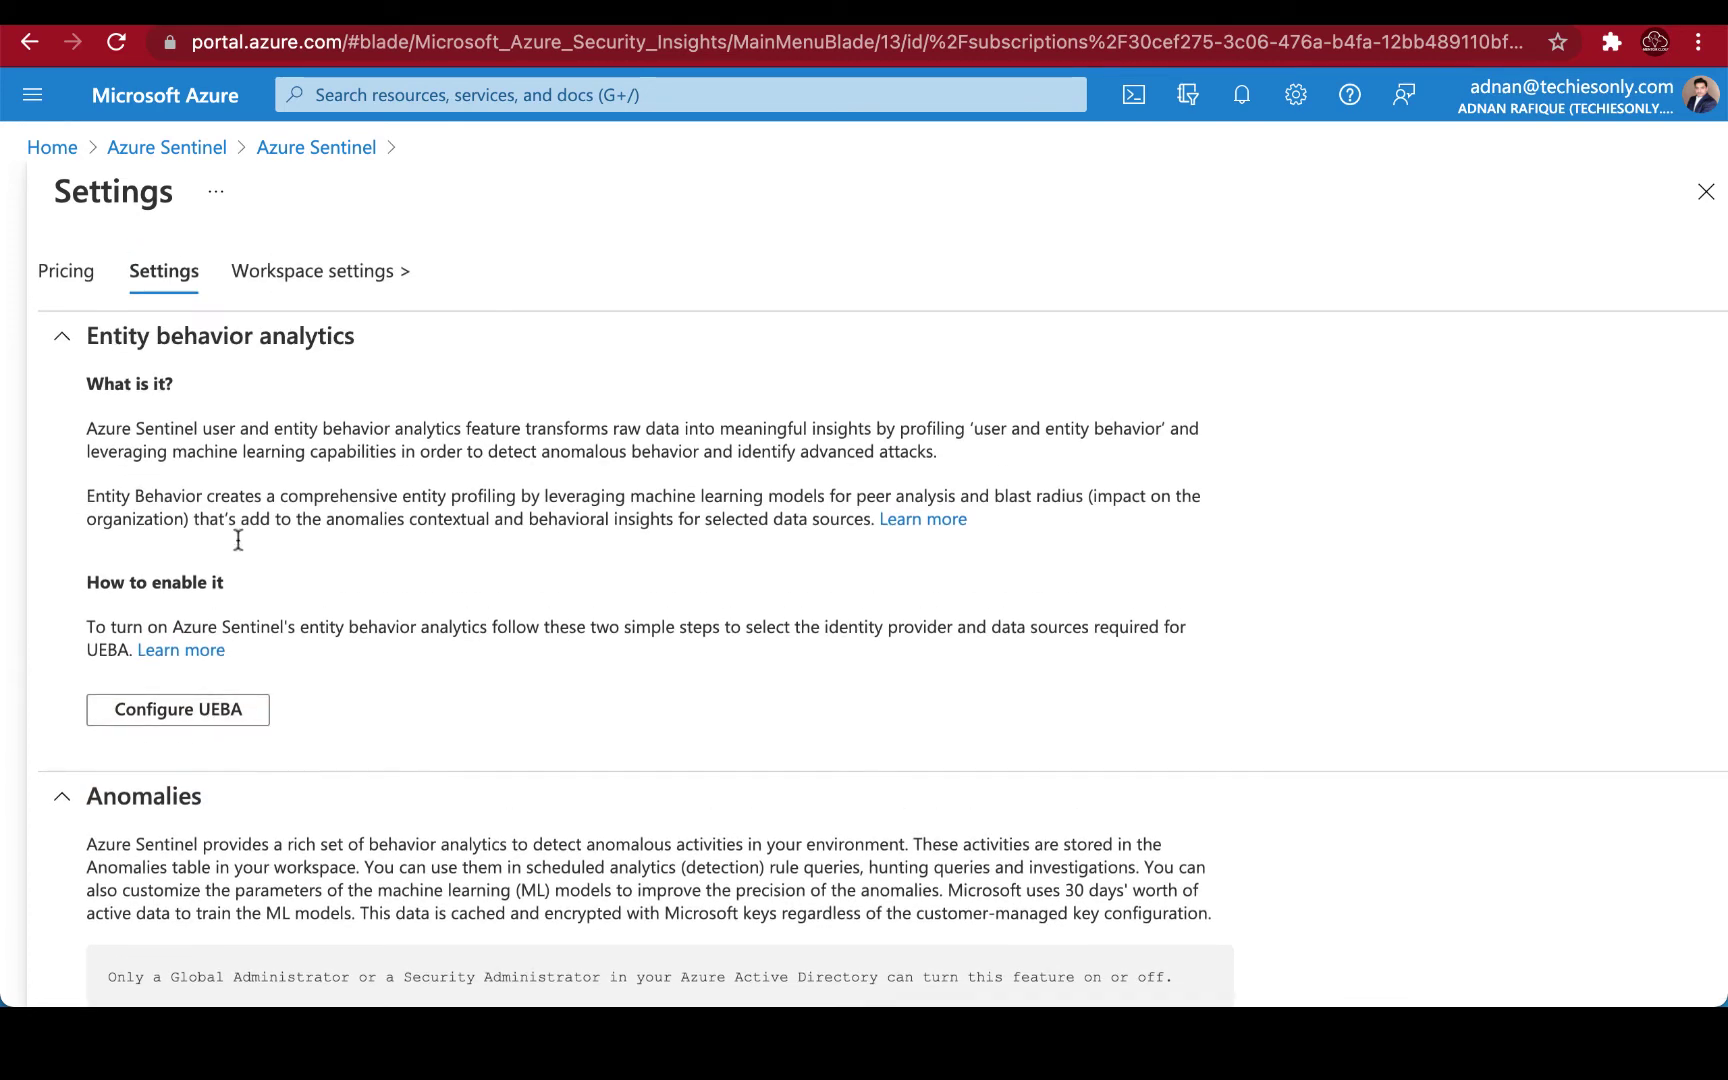
pyautogui.click(300, 274)
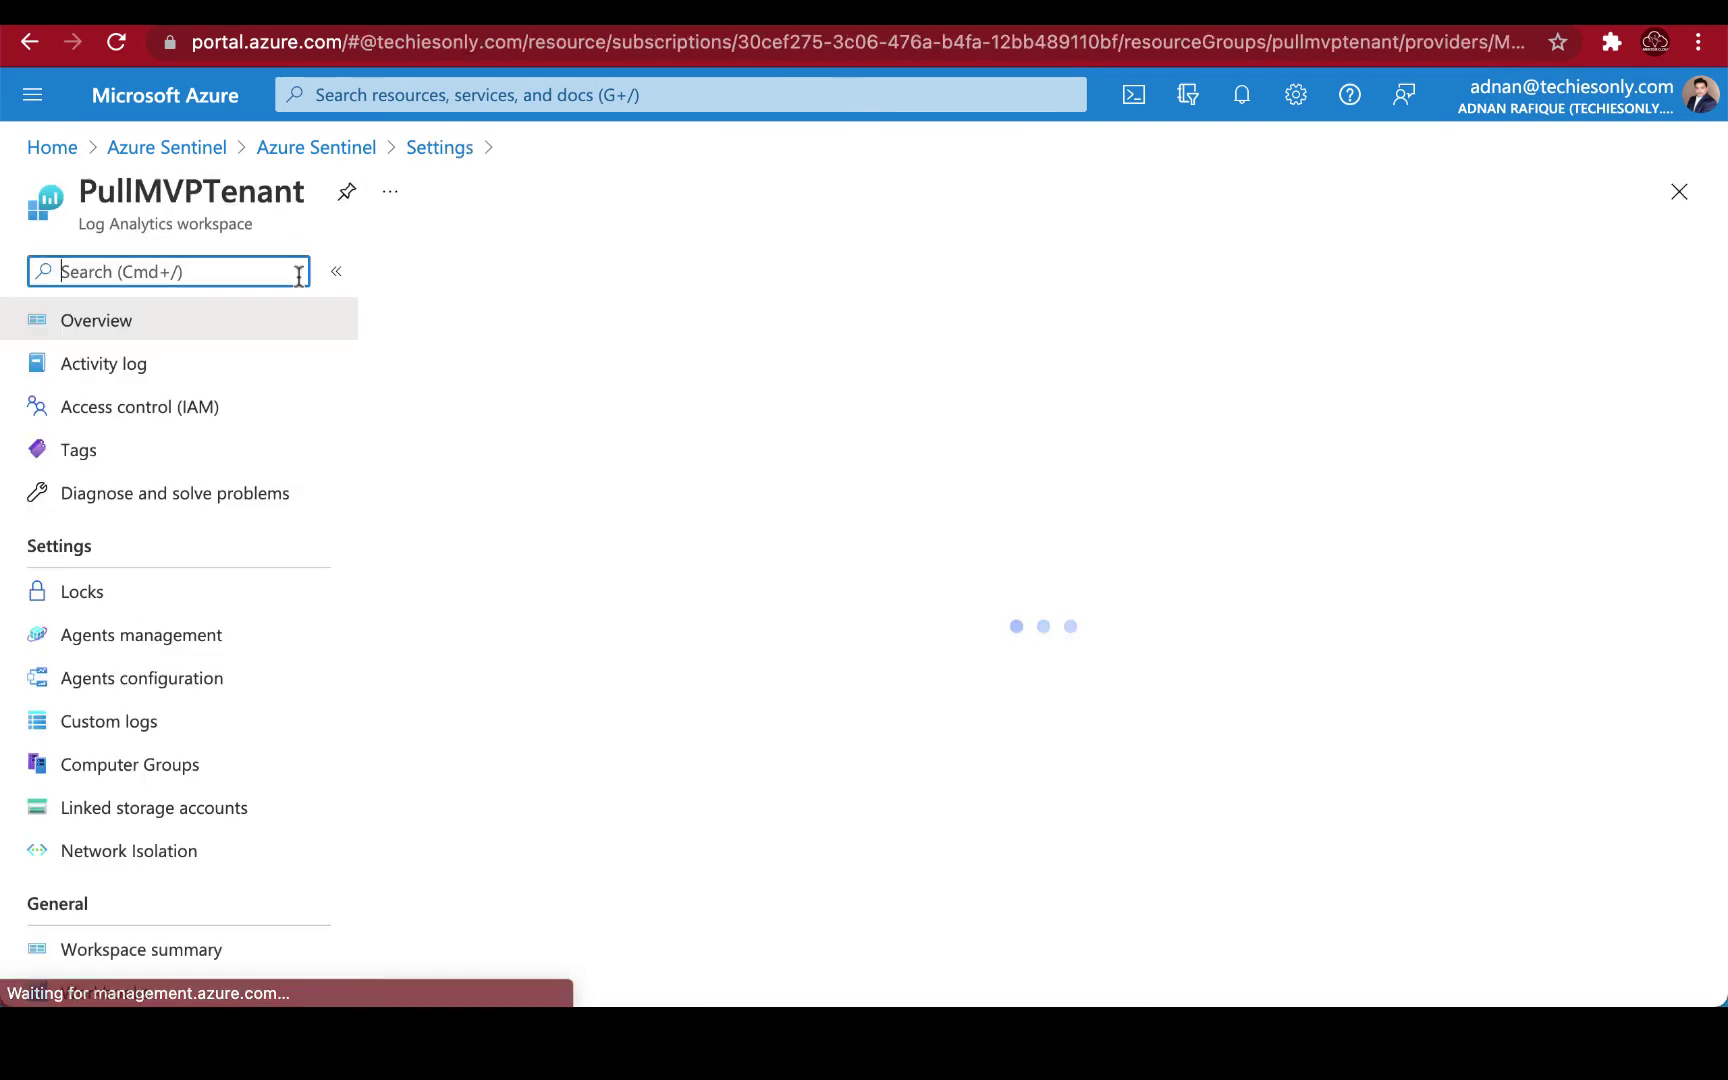
pyautogui.scroll(-3, 632, 552)
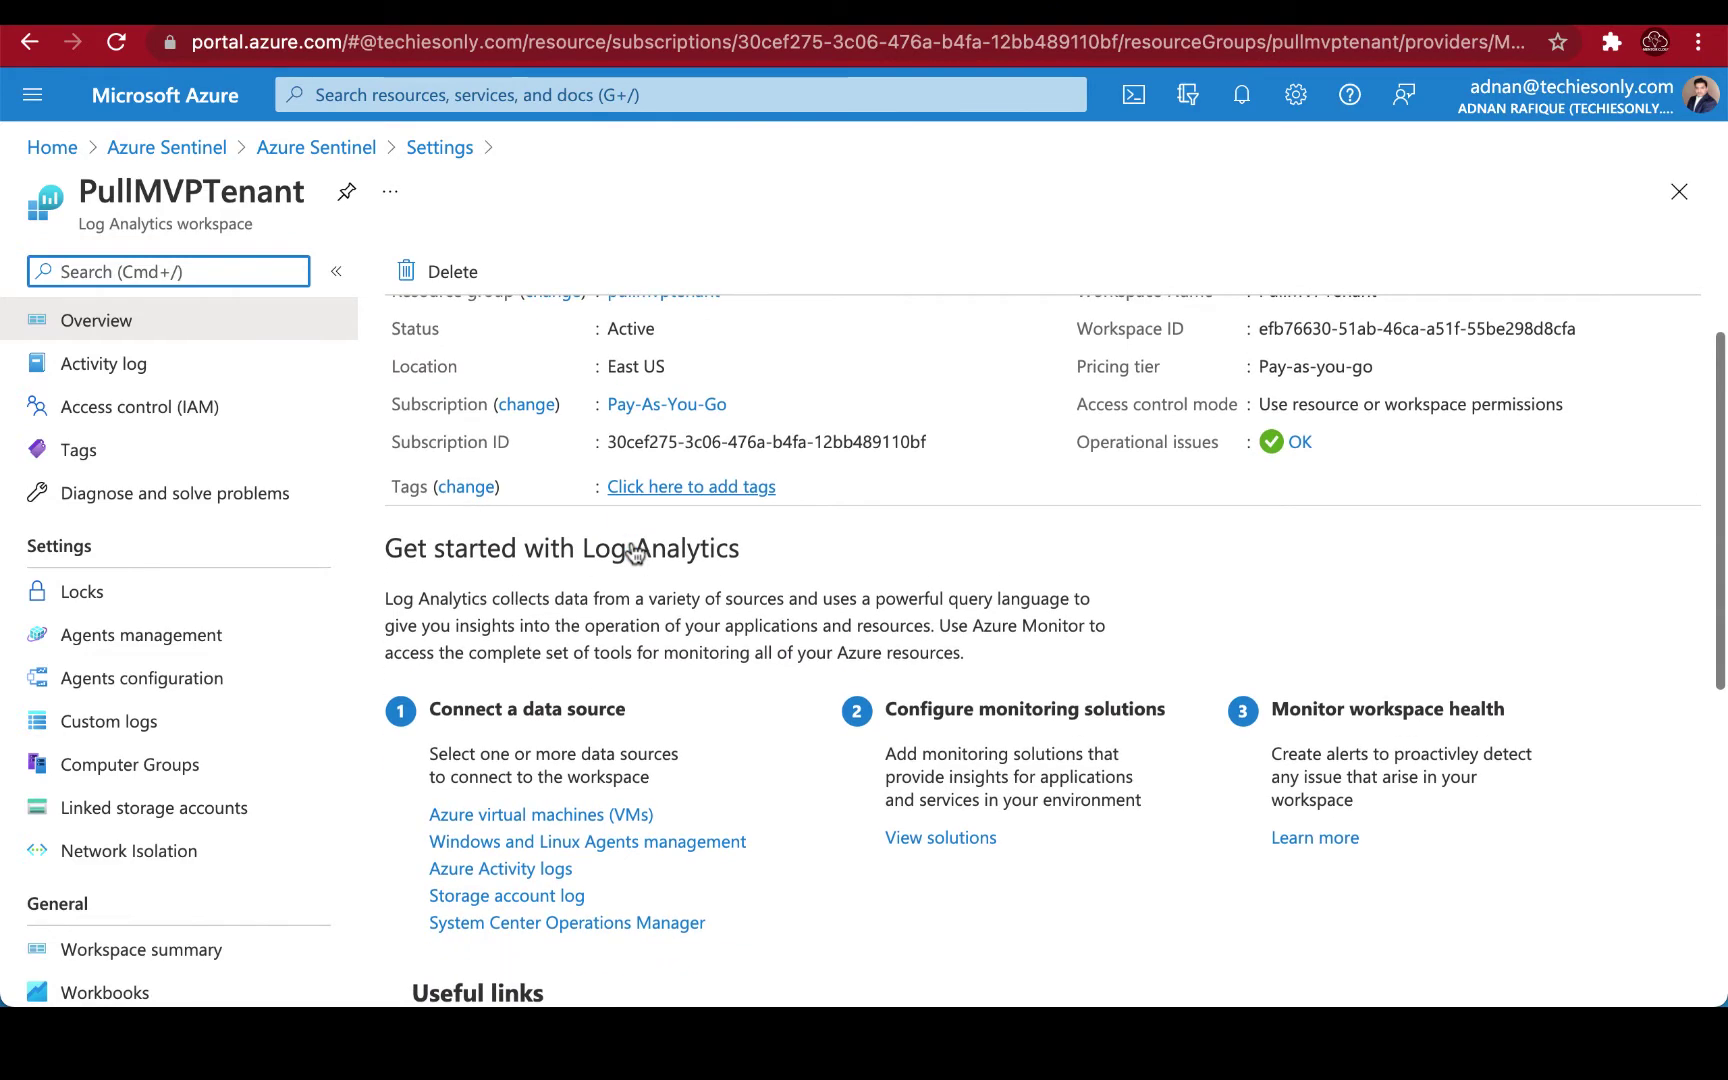
pyautogui.scroll(-3, 632, 546)
pyautogui.scroll(5, 632, 542)
pyautogui.scroll(1, 632, 541)
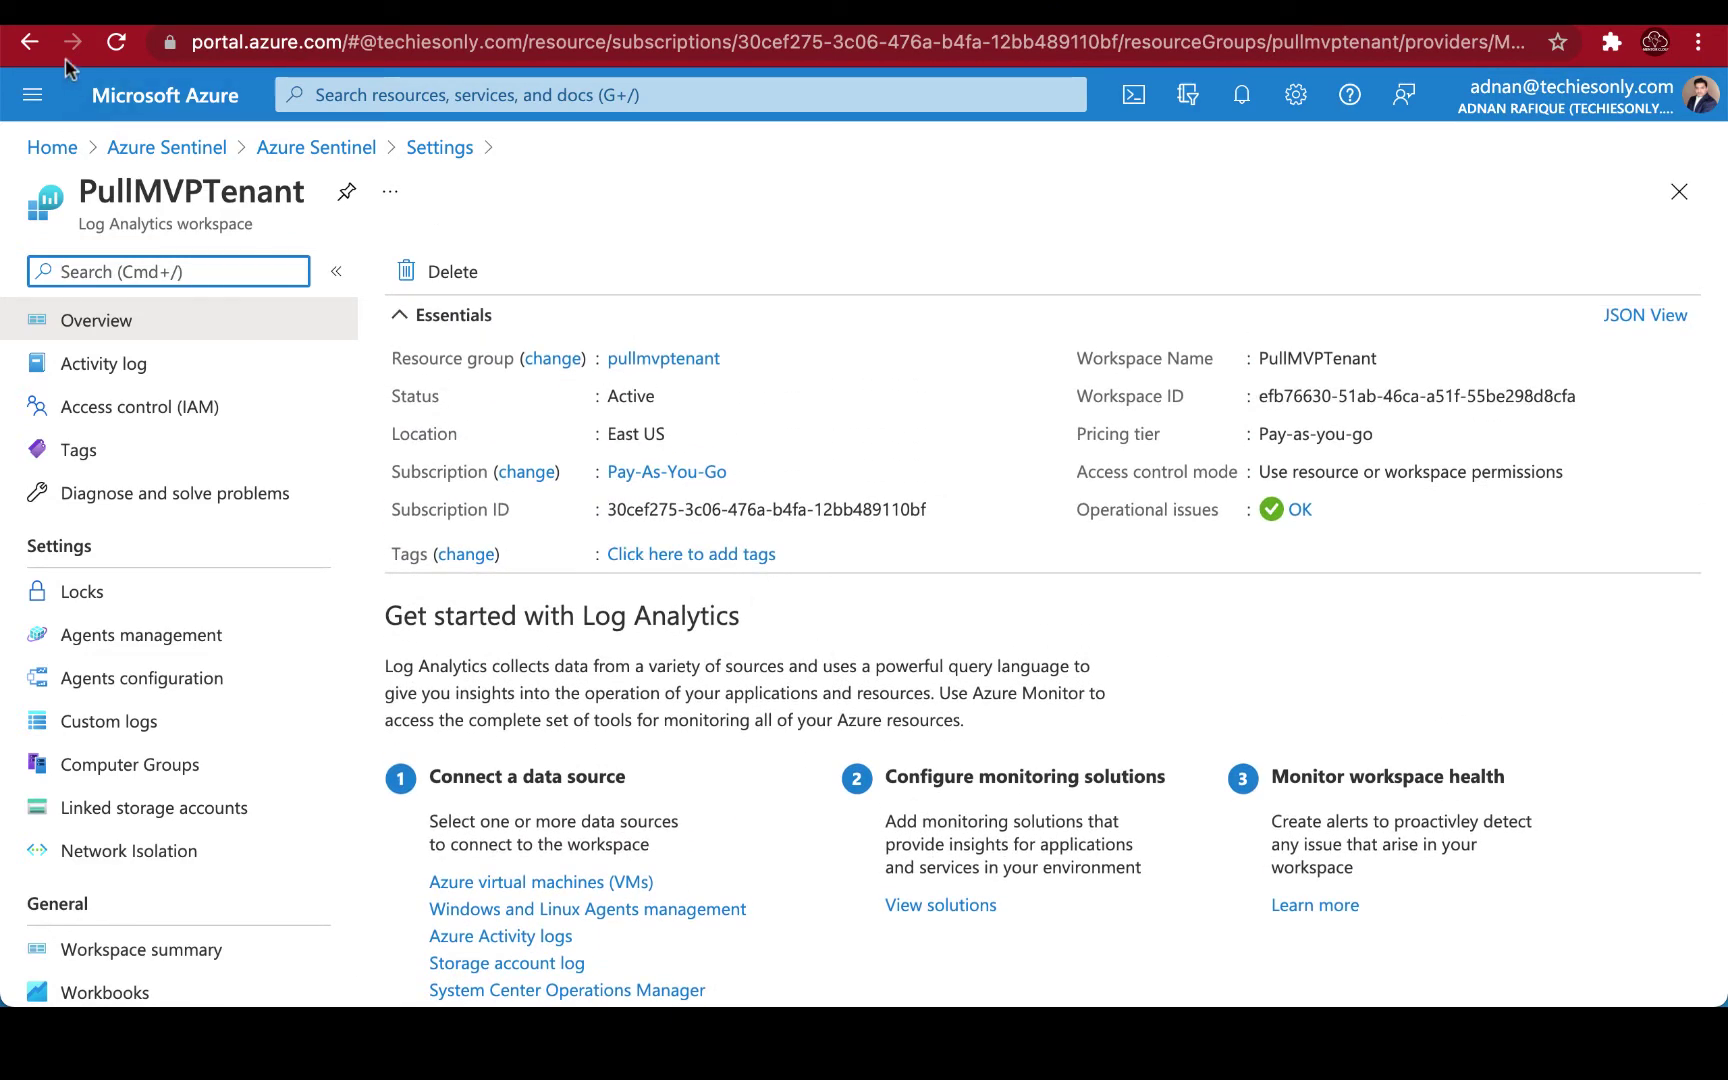
pyautogui.hotkey('alt', 'Left')
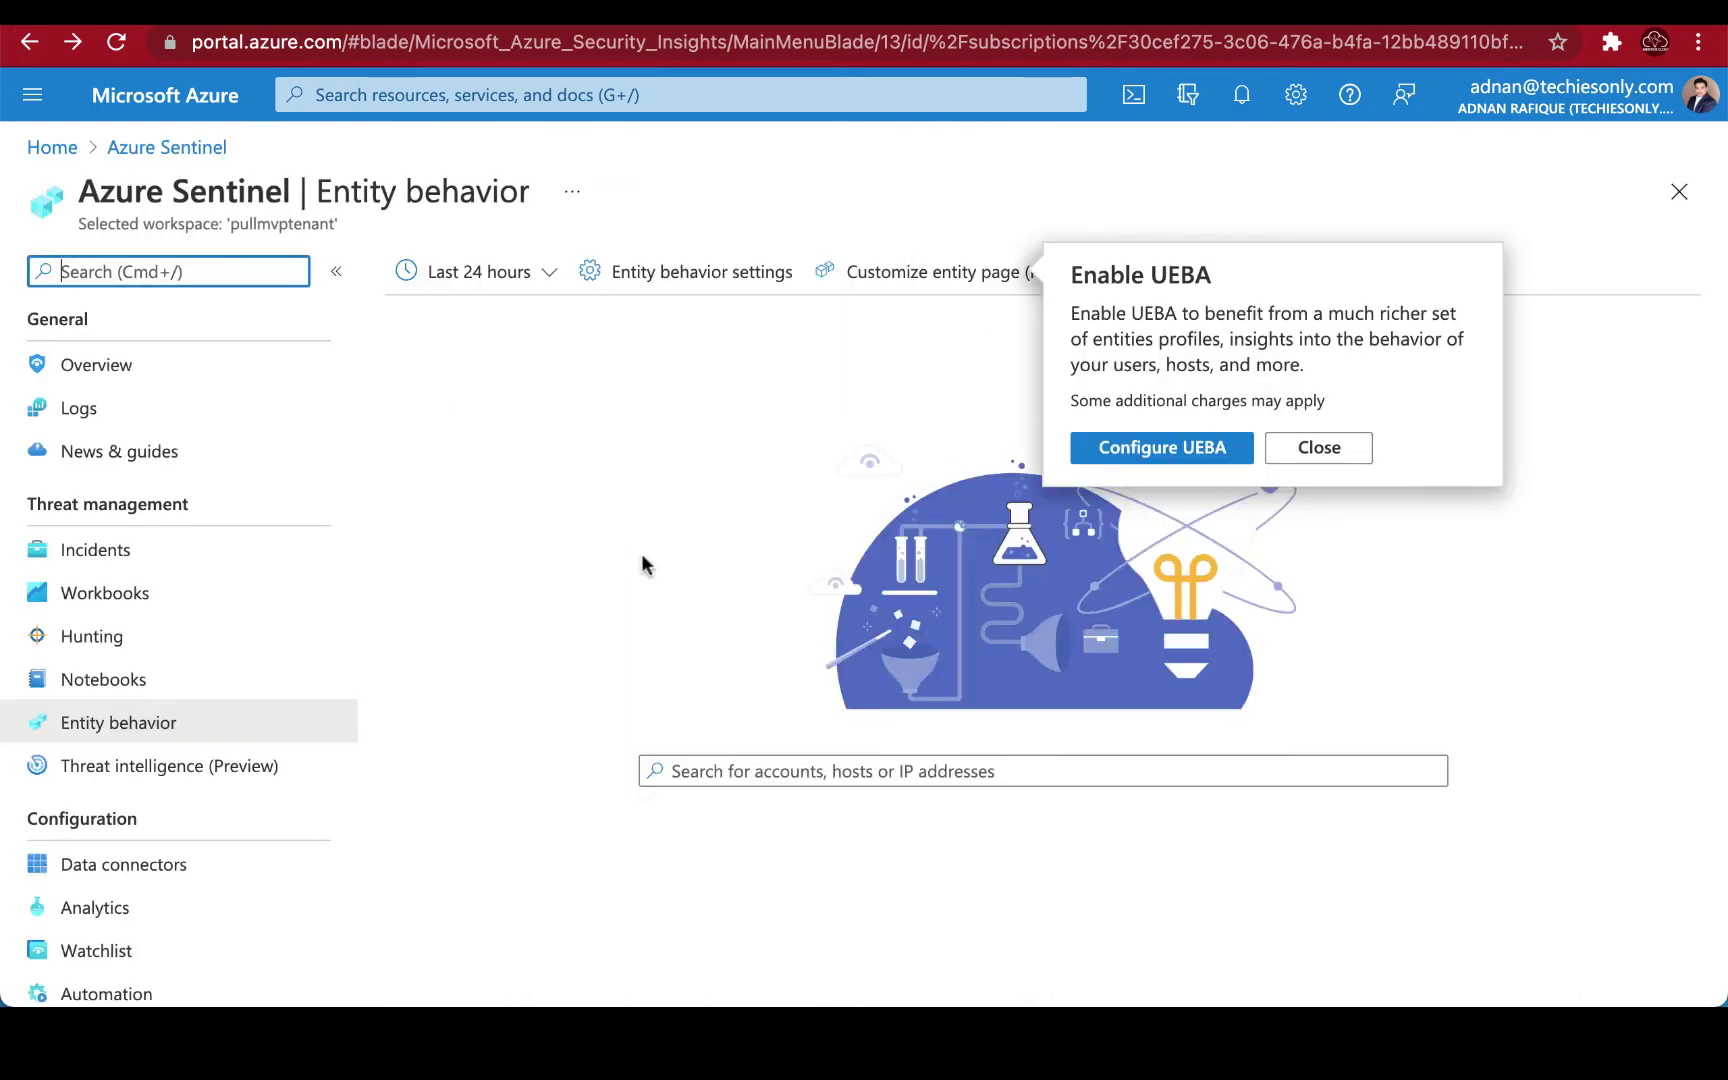
# Start Configure UEBA from the Enable UEBA prompt and reach the entity behavior configuration page
pyautogui.click(1170, 460)
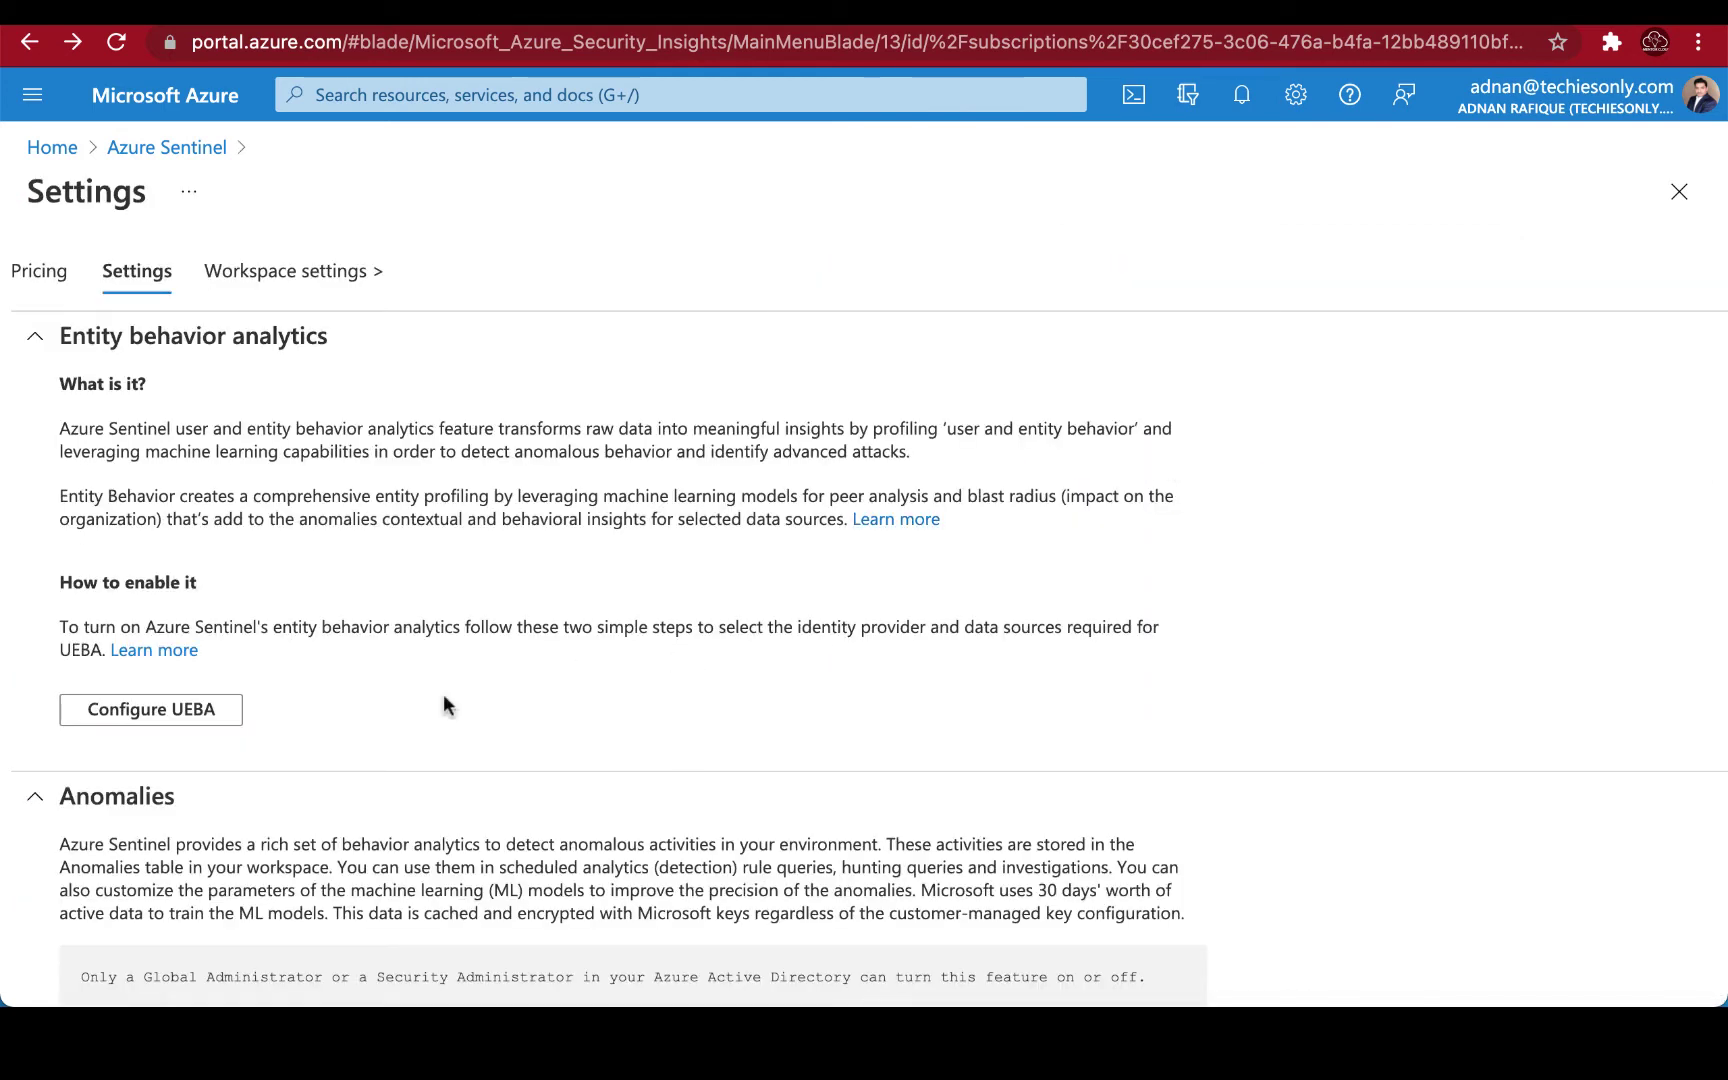
pyautogui.click(170, 711)
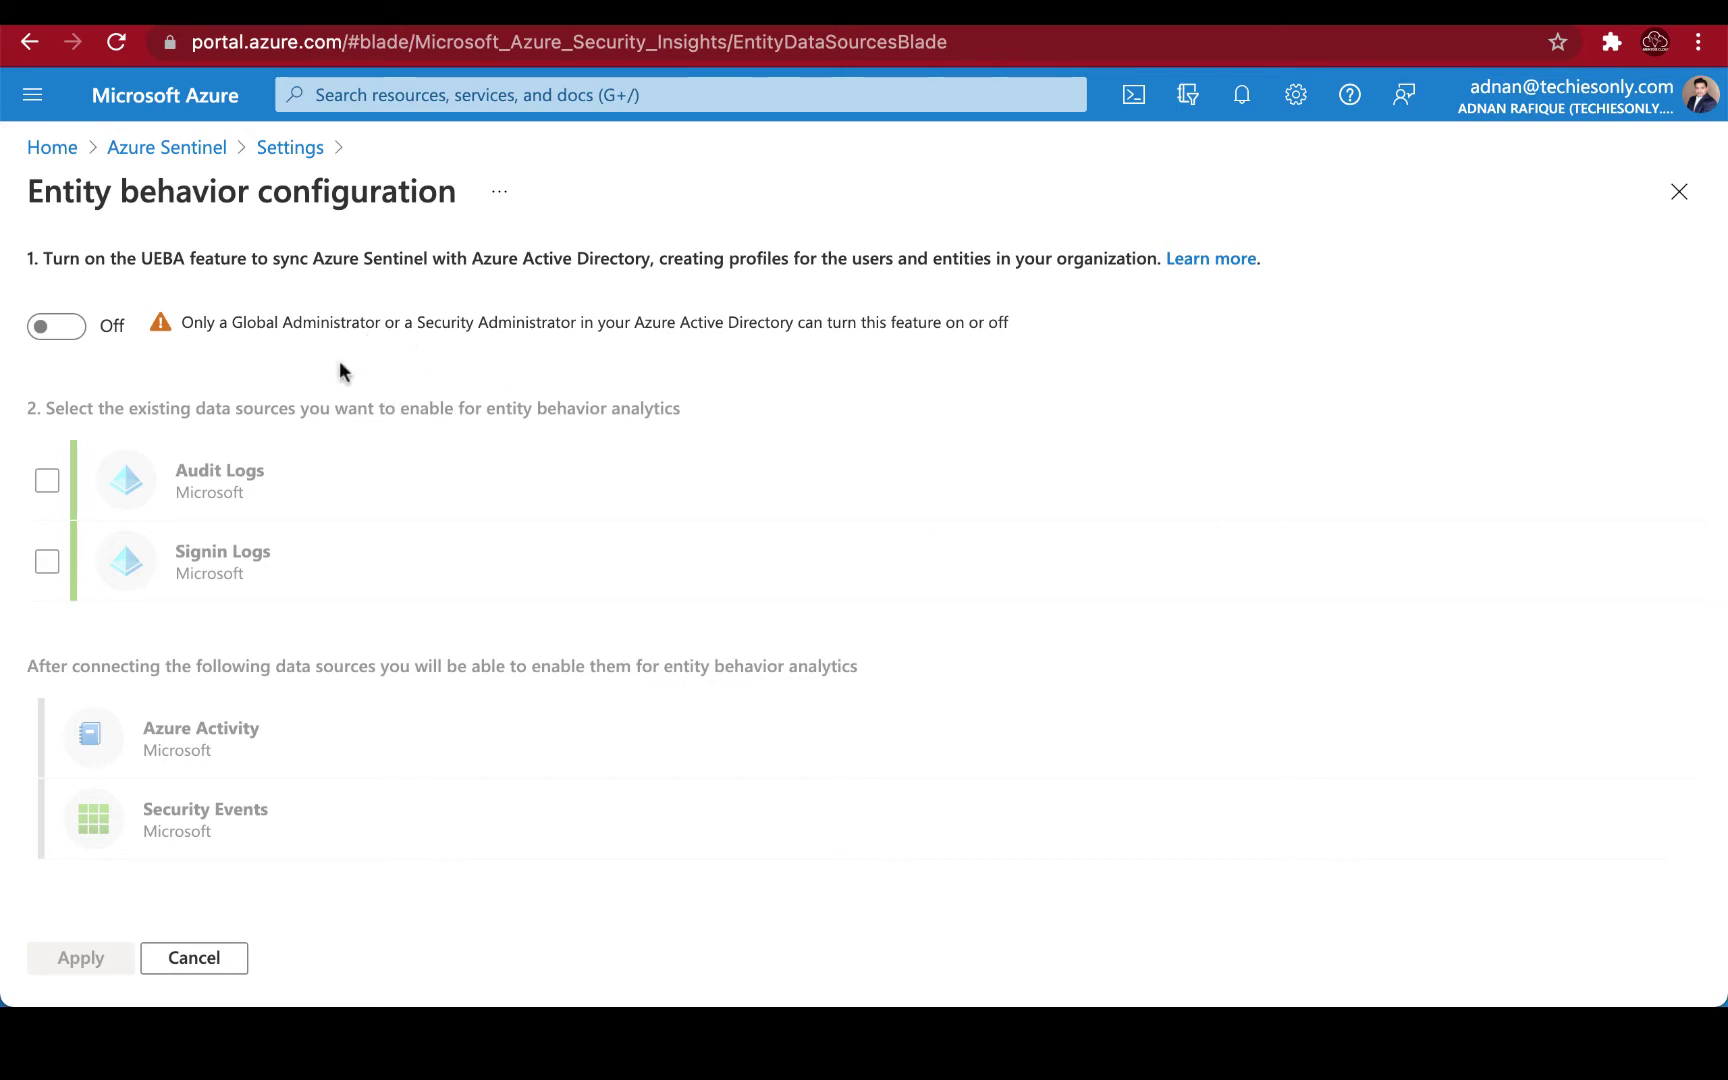
# Turn UEBA on with Audit Logs and Signin Logs ticked as its data sources
pyautogui.click(65, 332)
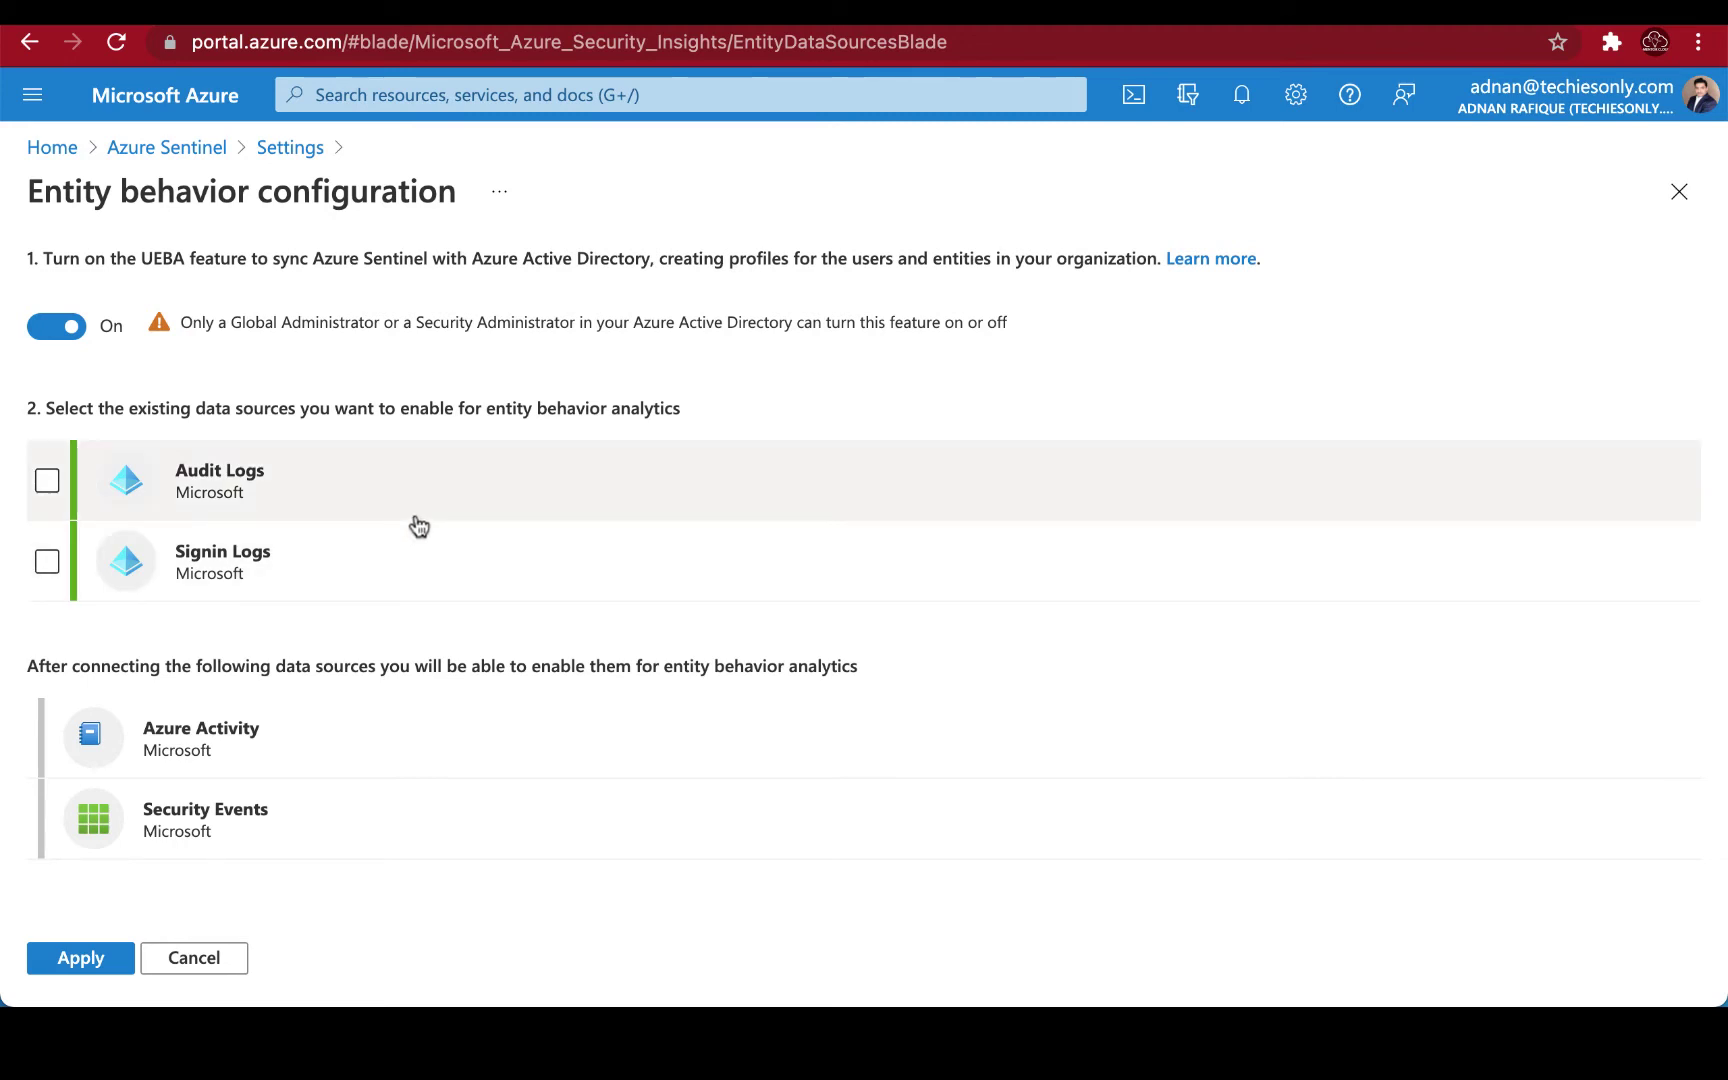
pyautogui.click(47, 483)
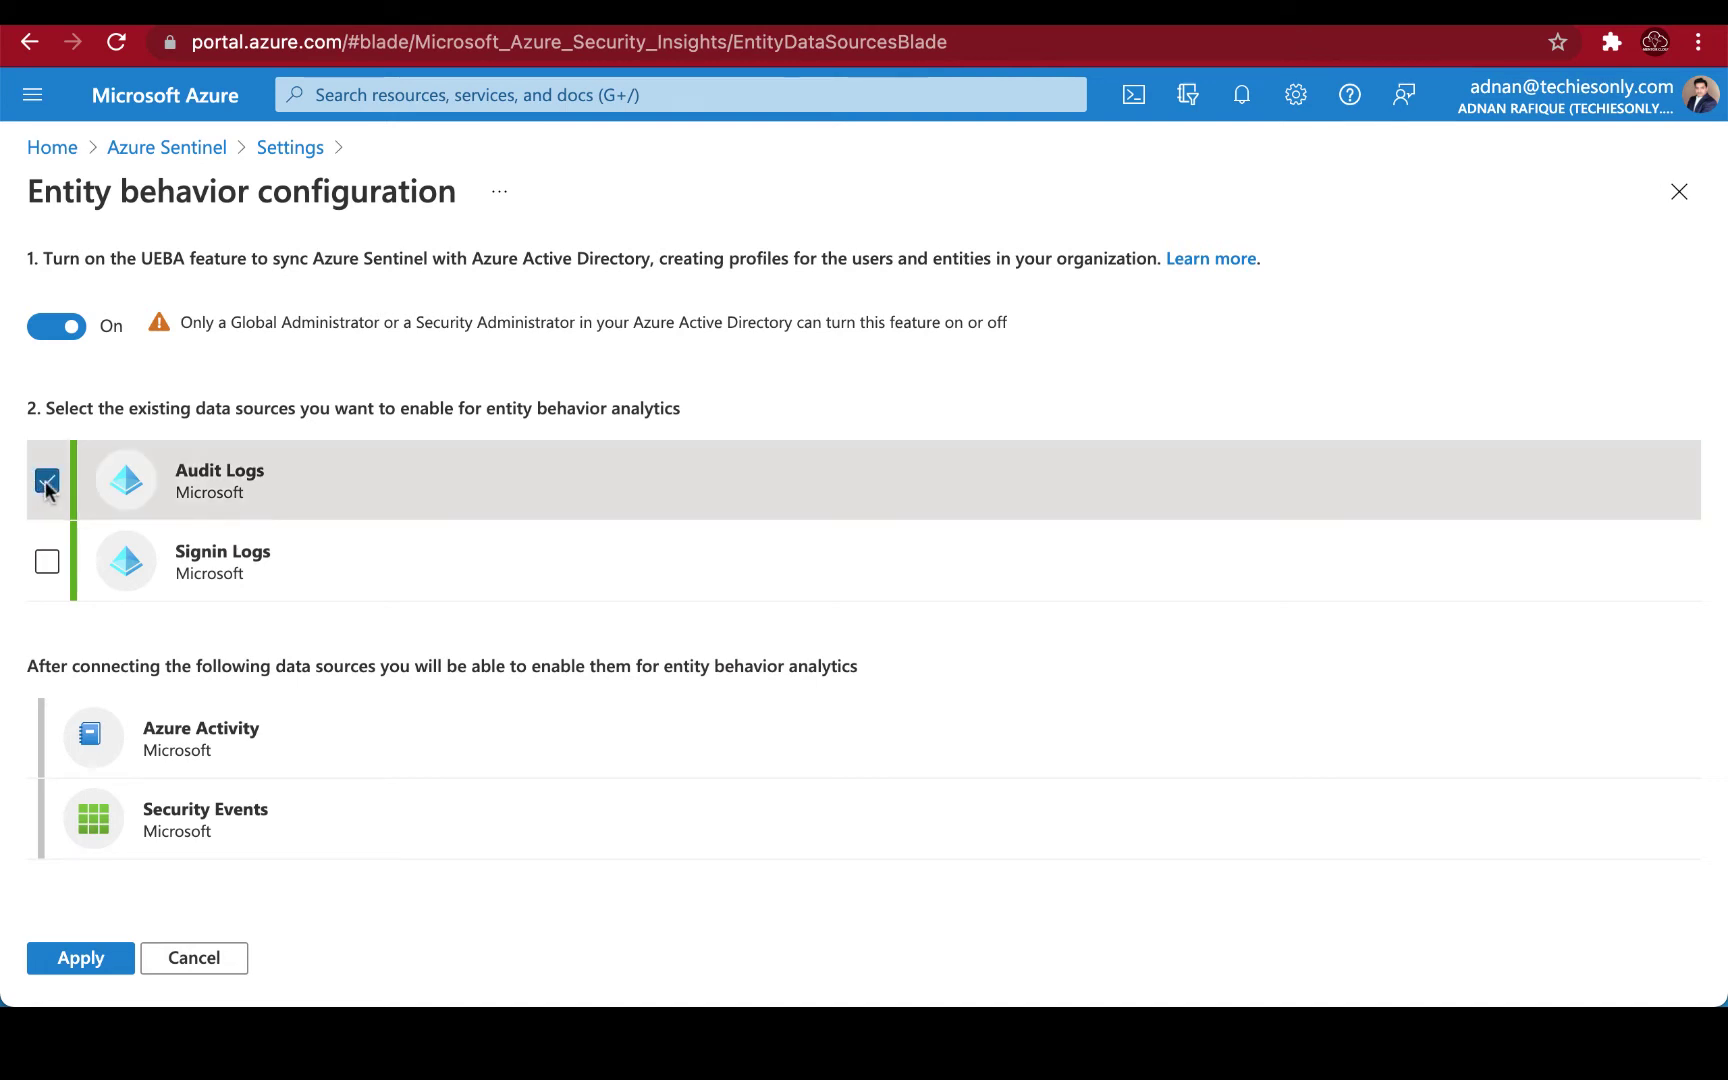
pyautogui.click(49, 564)
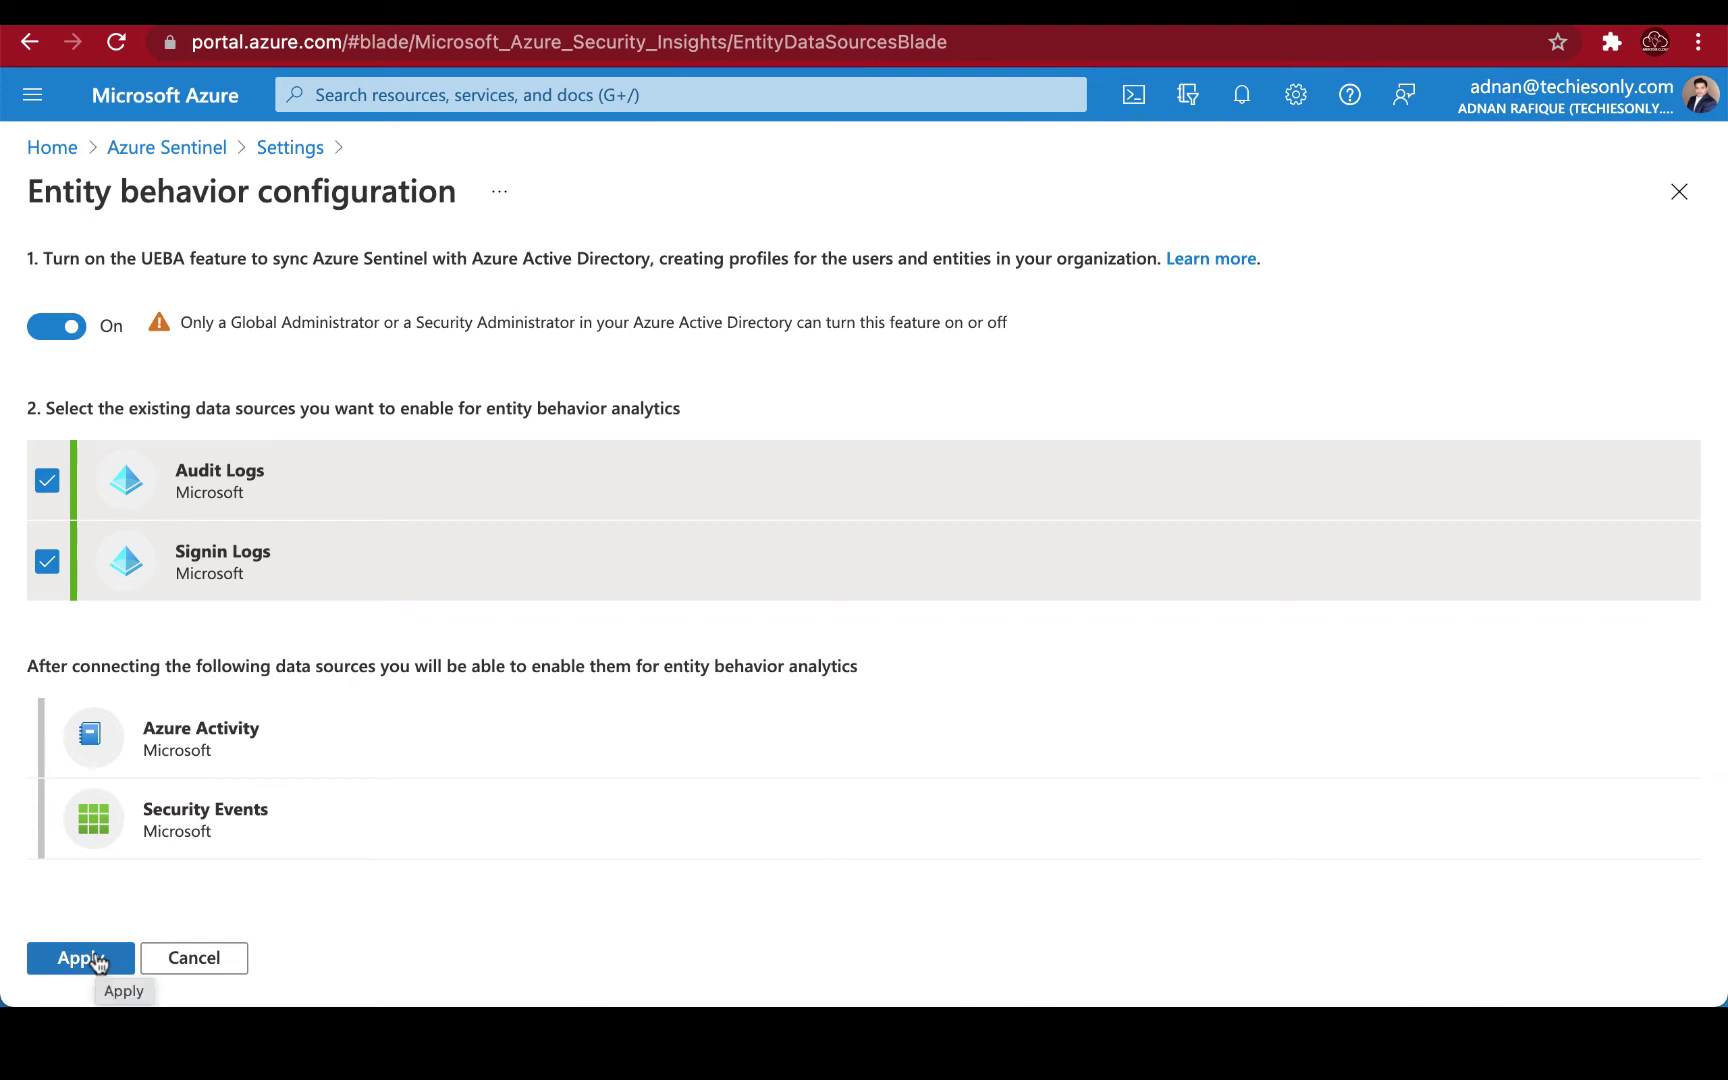
# Apply the UEBA settings, check the update notification, and expand Playbook permissions and data-usage sections
pyautogui.click(98, 962)
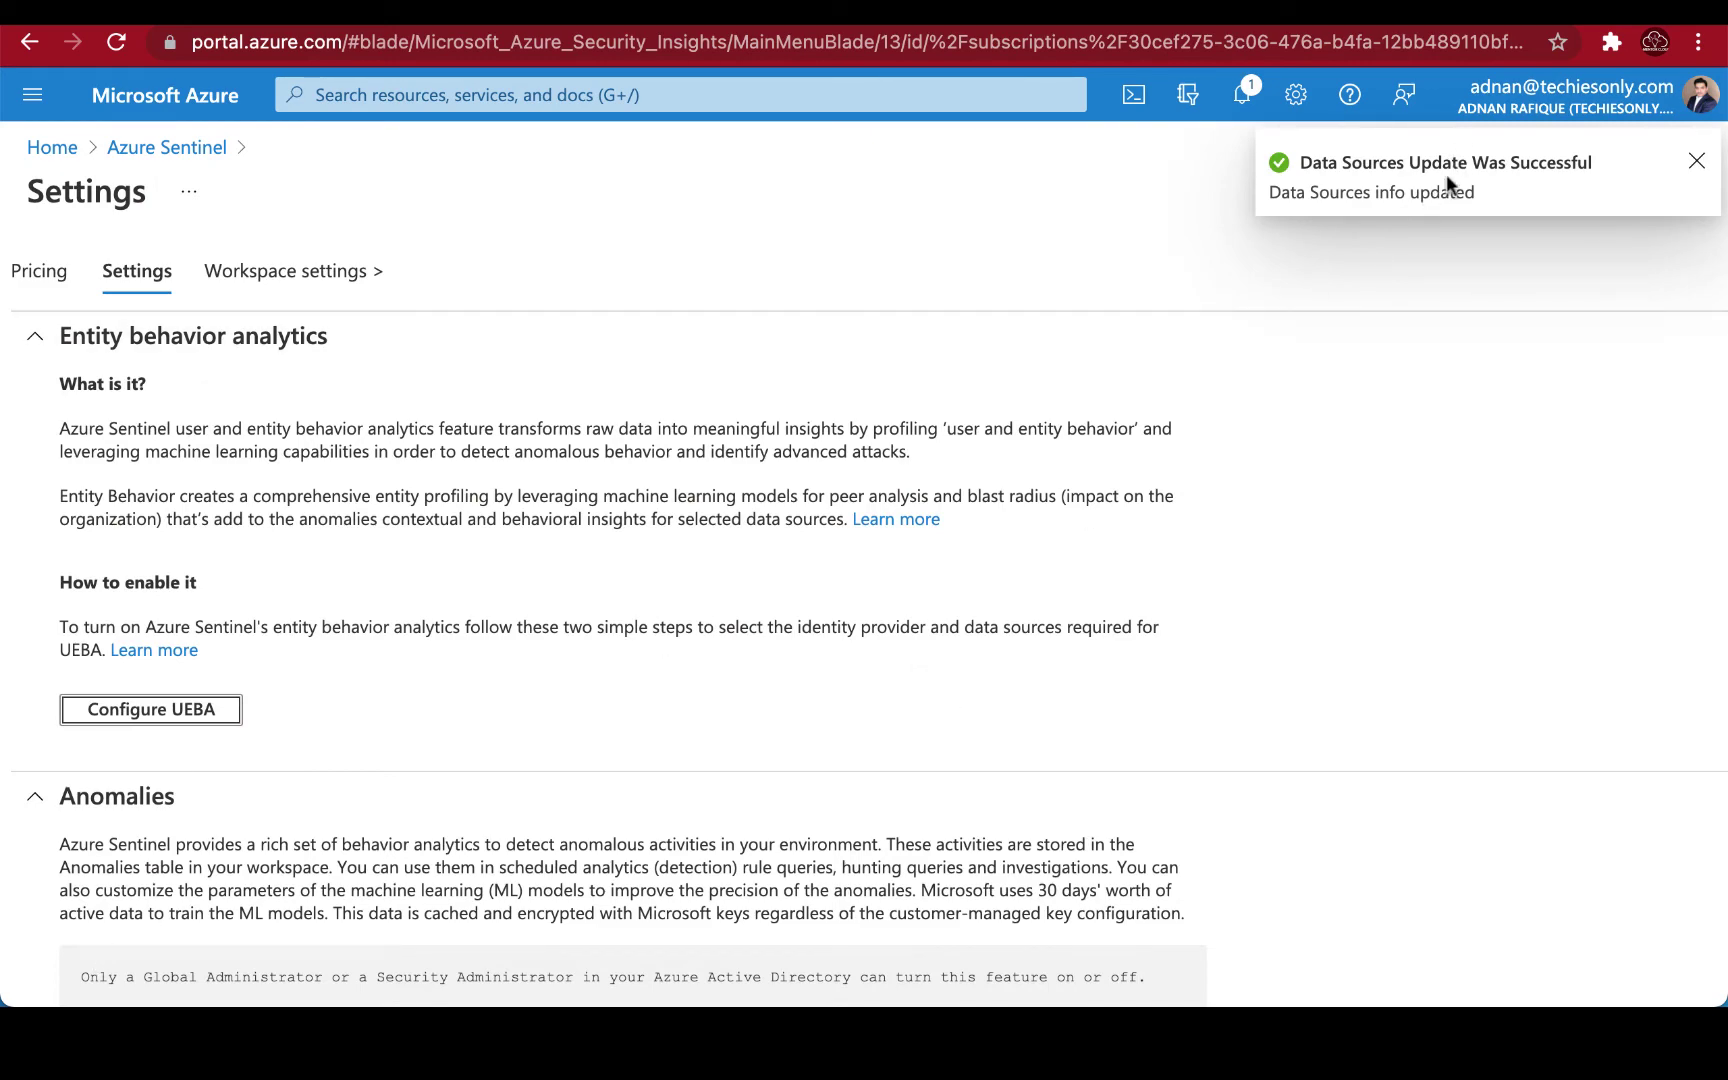
pyautogui.scroll(-1, 910, 591)
pyautogui.scroll(-2, 910, 590)
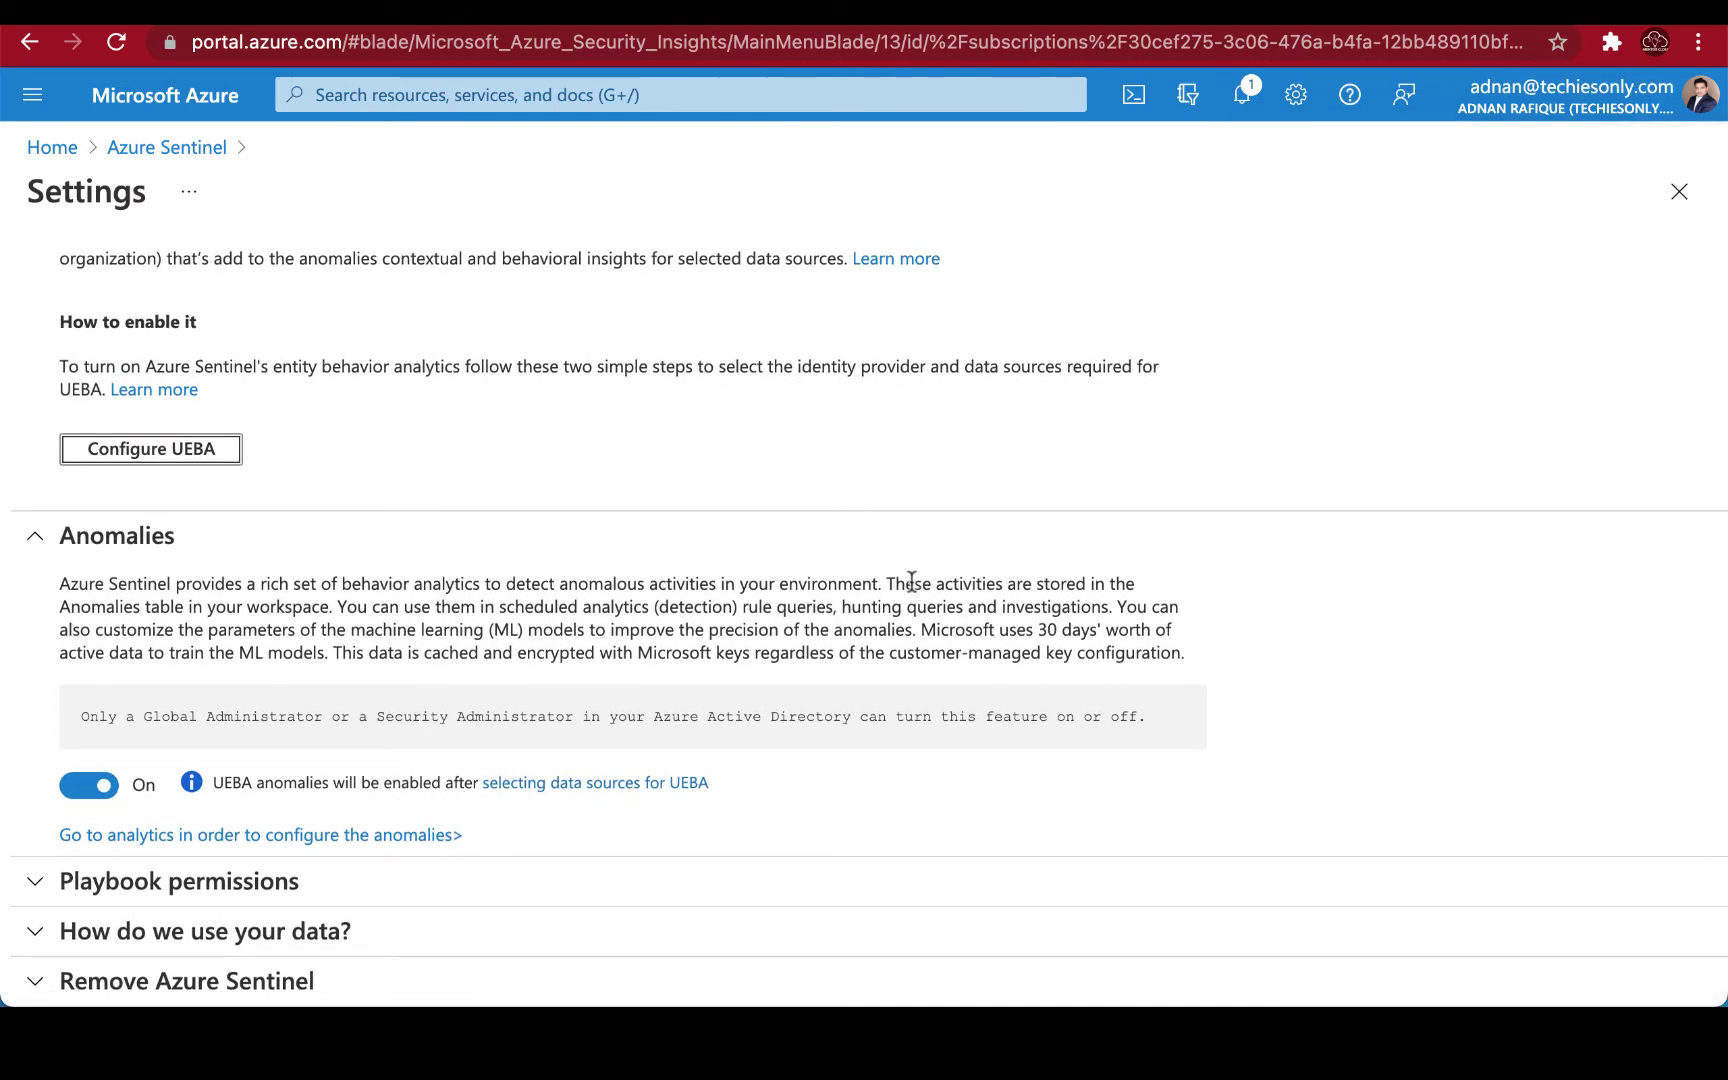
pyautogui.click(1243, 97)
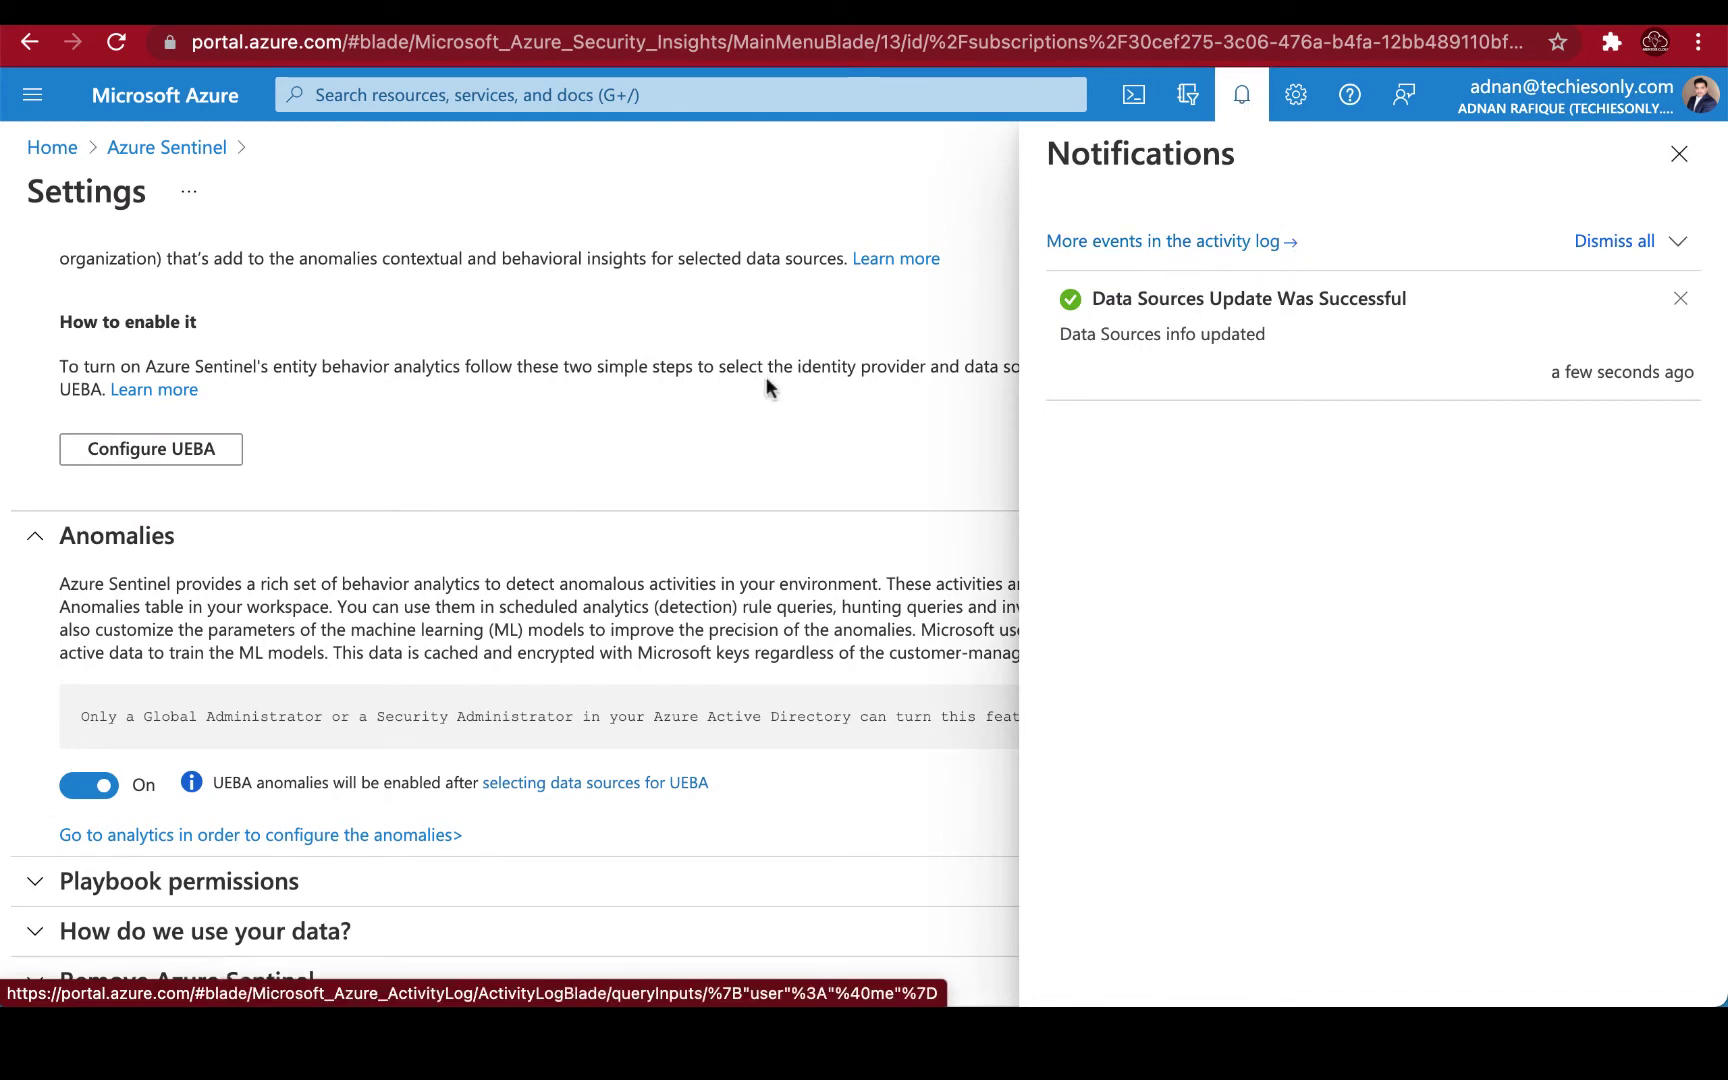
pyautogui.click(41, 881)
pyautogui.scroll(-2, 220, 889)
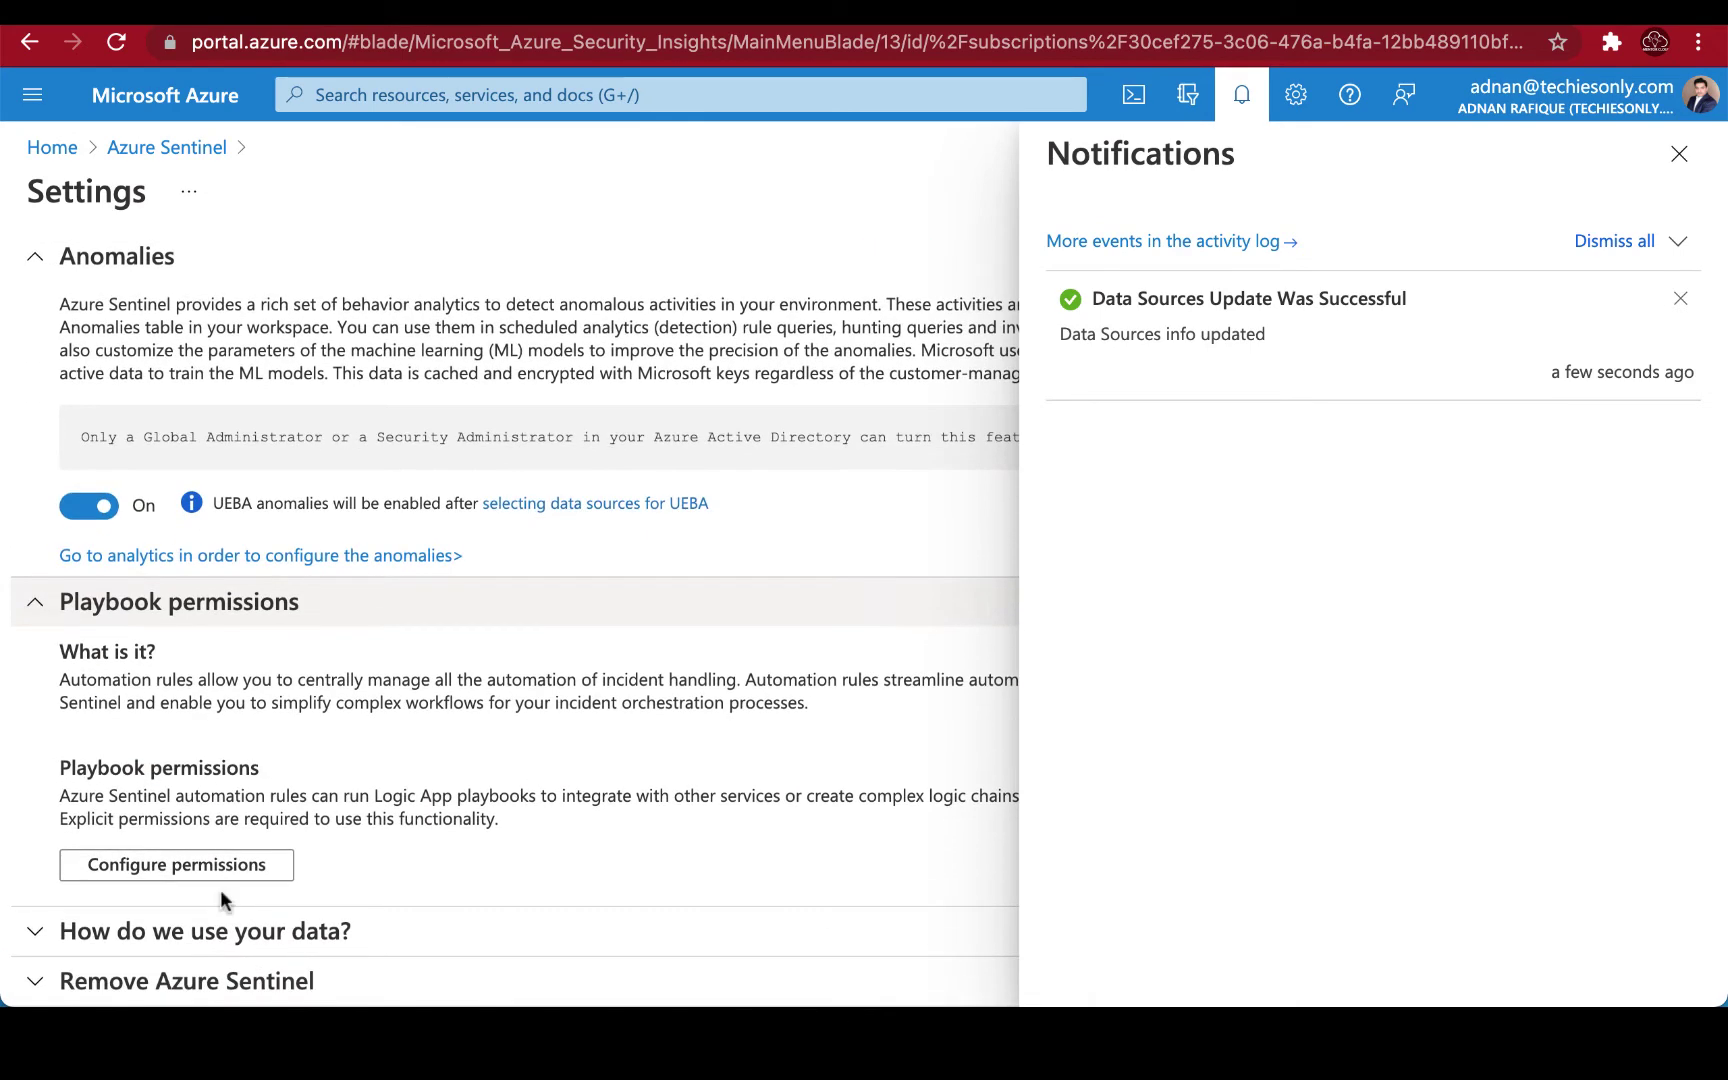
pyautogui.click(33, 931)
pyautogui.scroll(-1, 396, 842)
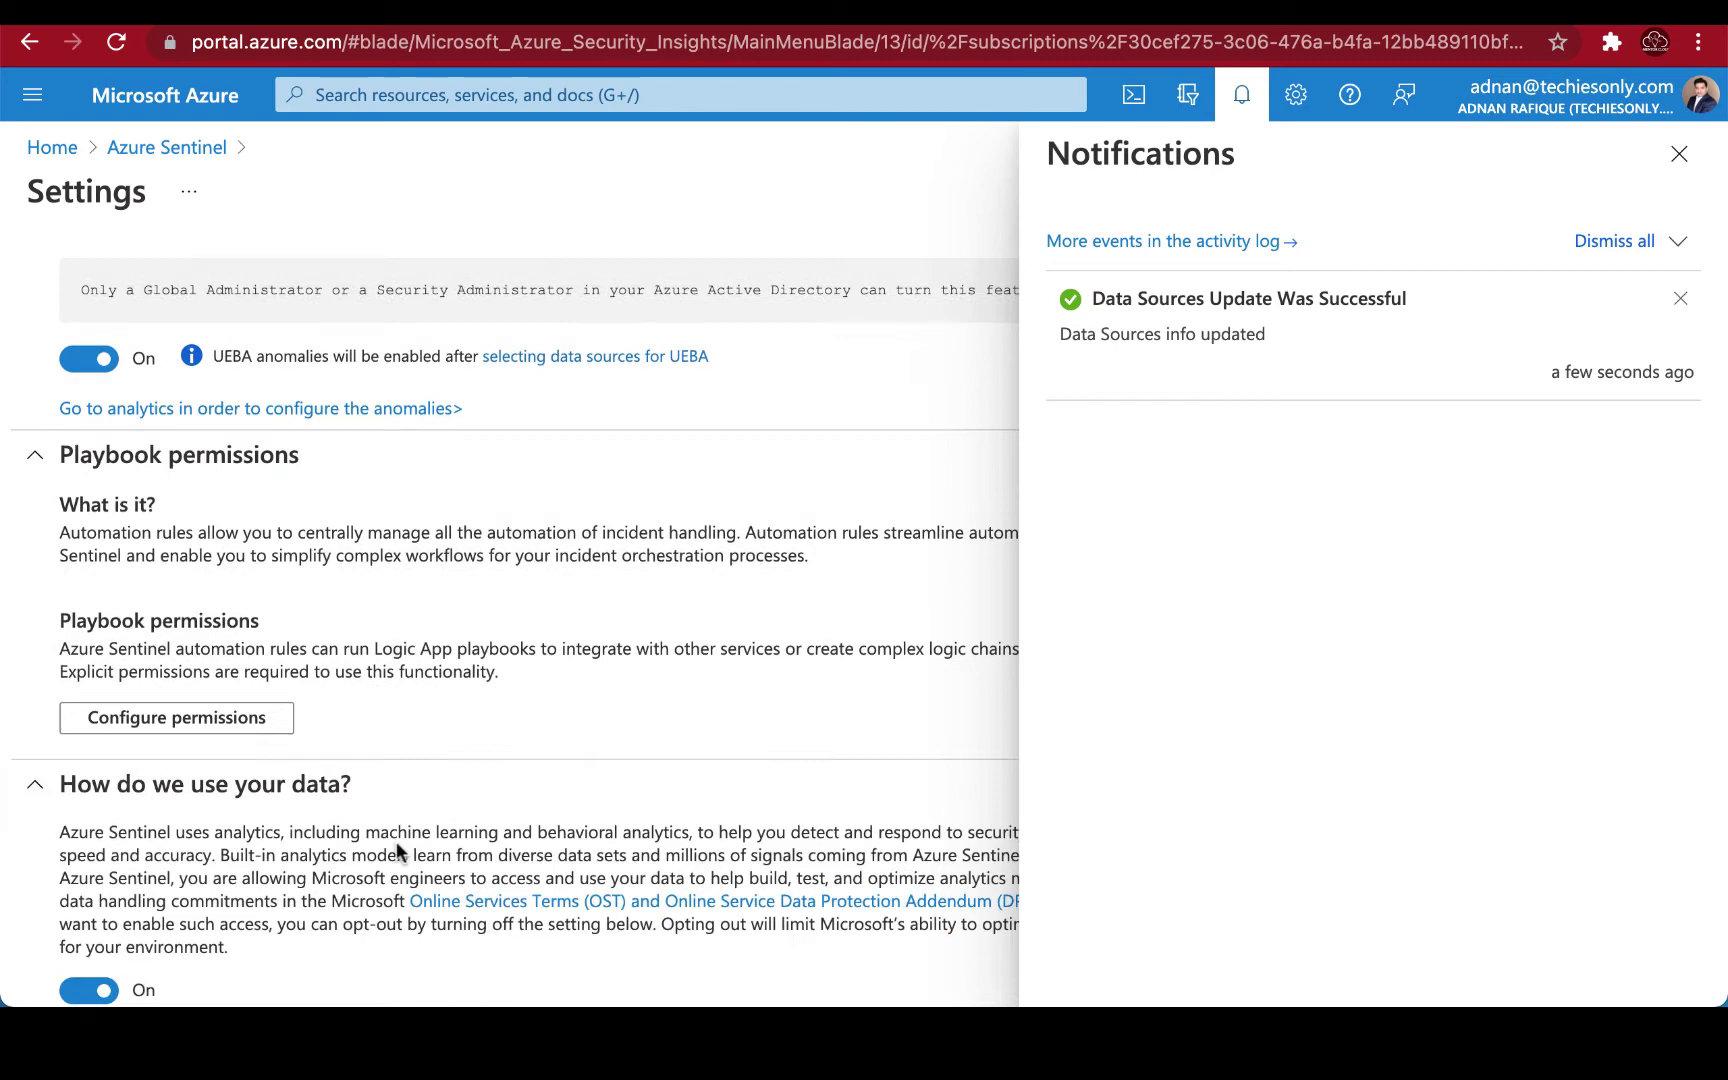
pyautogui.scroll(10, 824, 541)
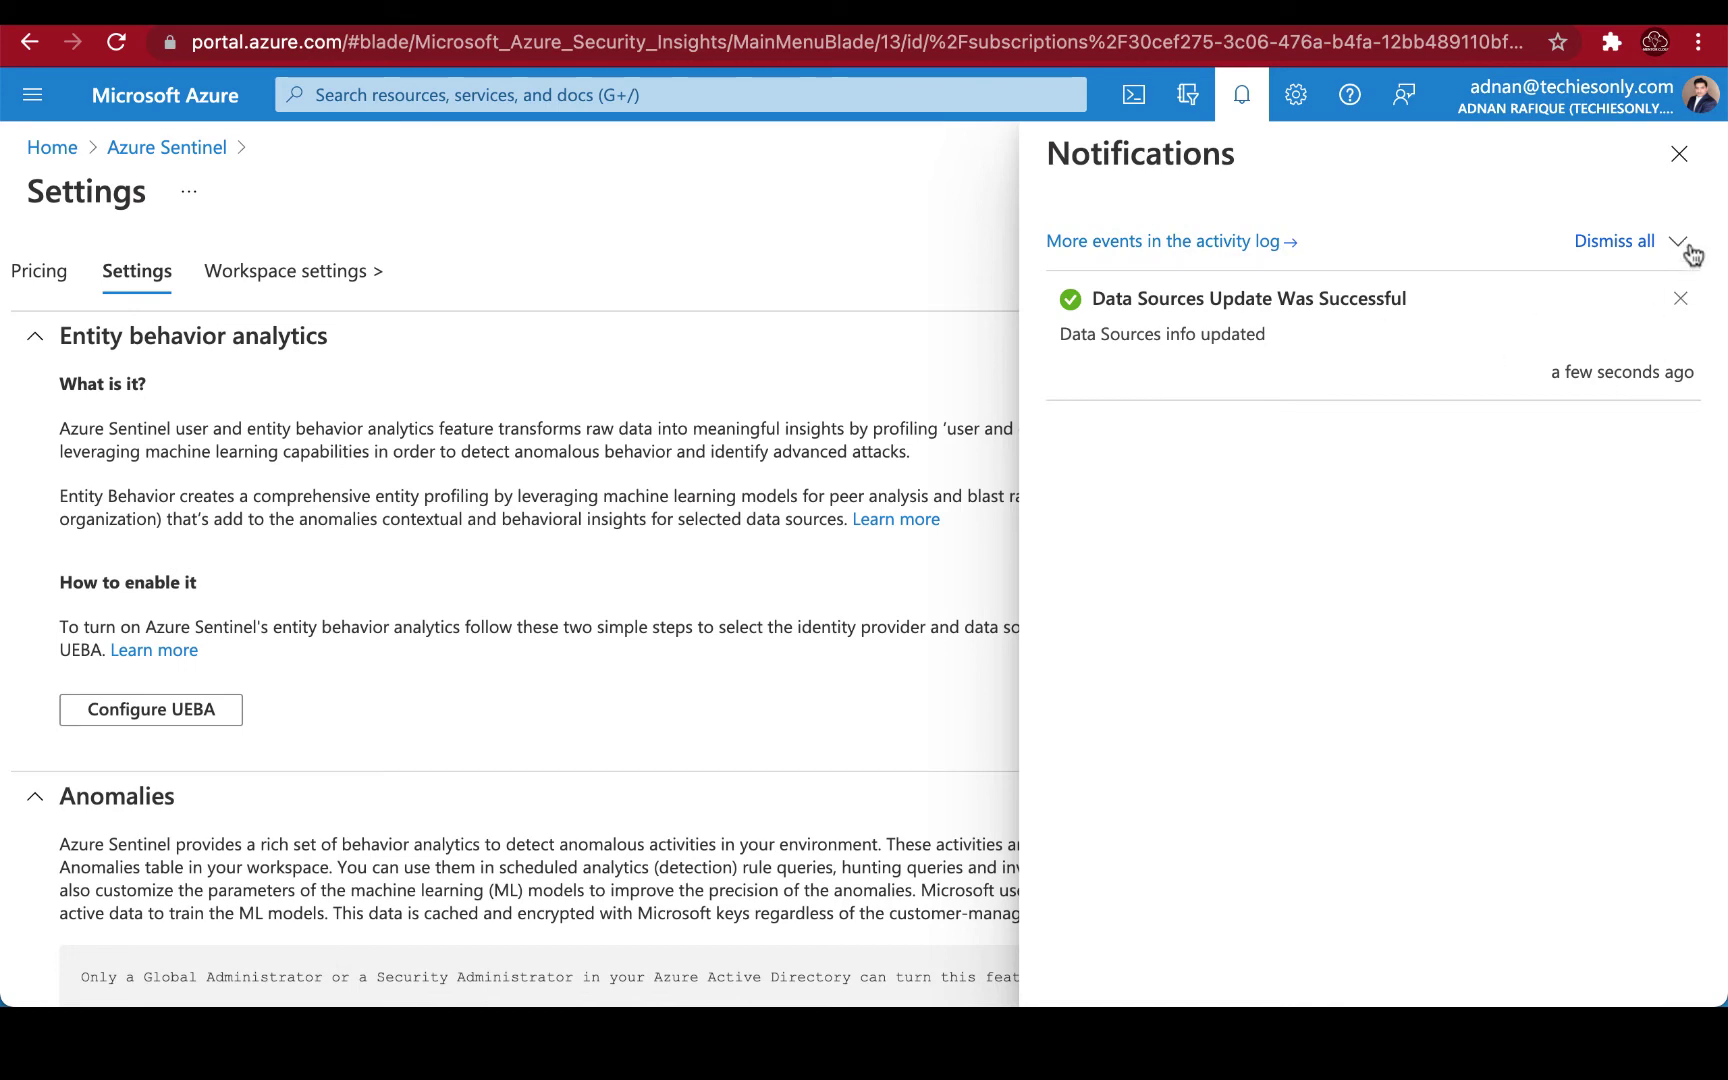
# Expand the Update Settings and Create new OMS solution operations to show their Started/Succeeded sub-events
pyautogui.click(1161, 245)
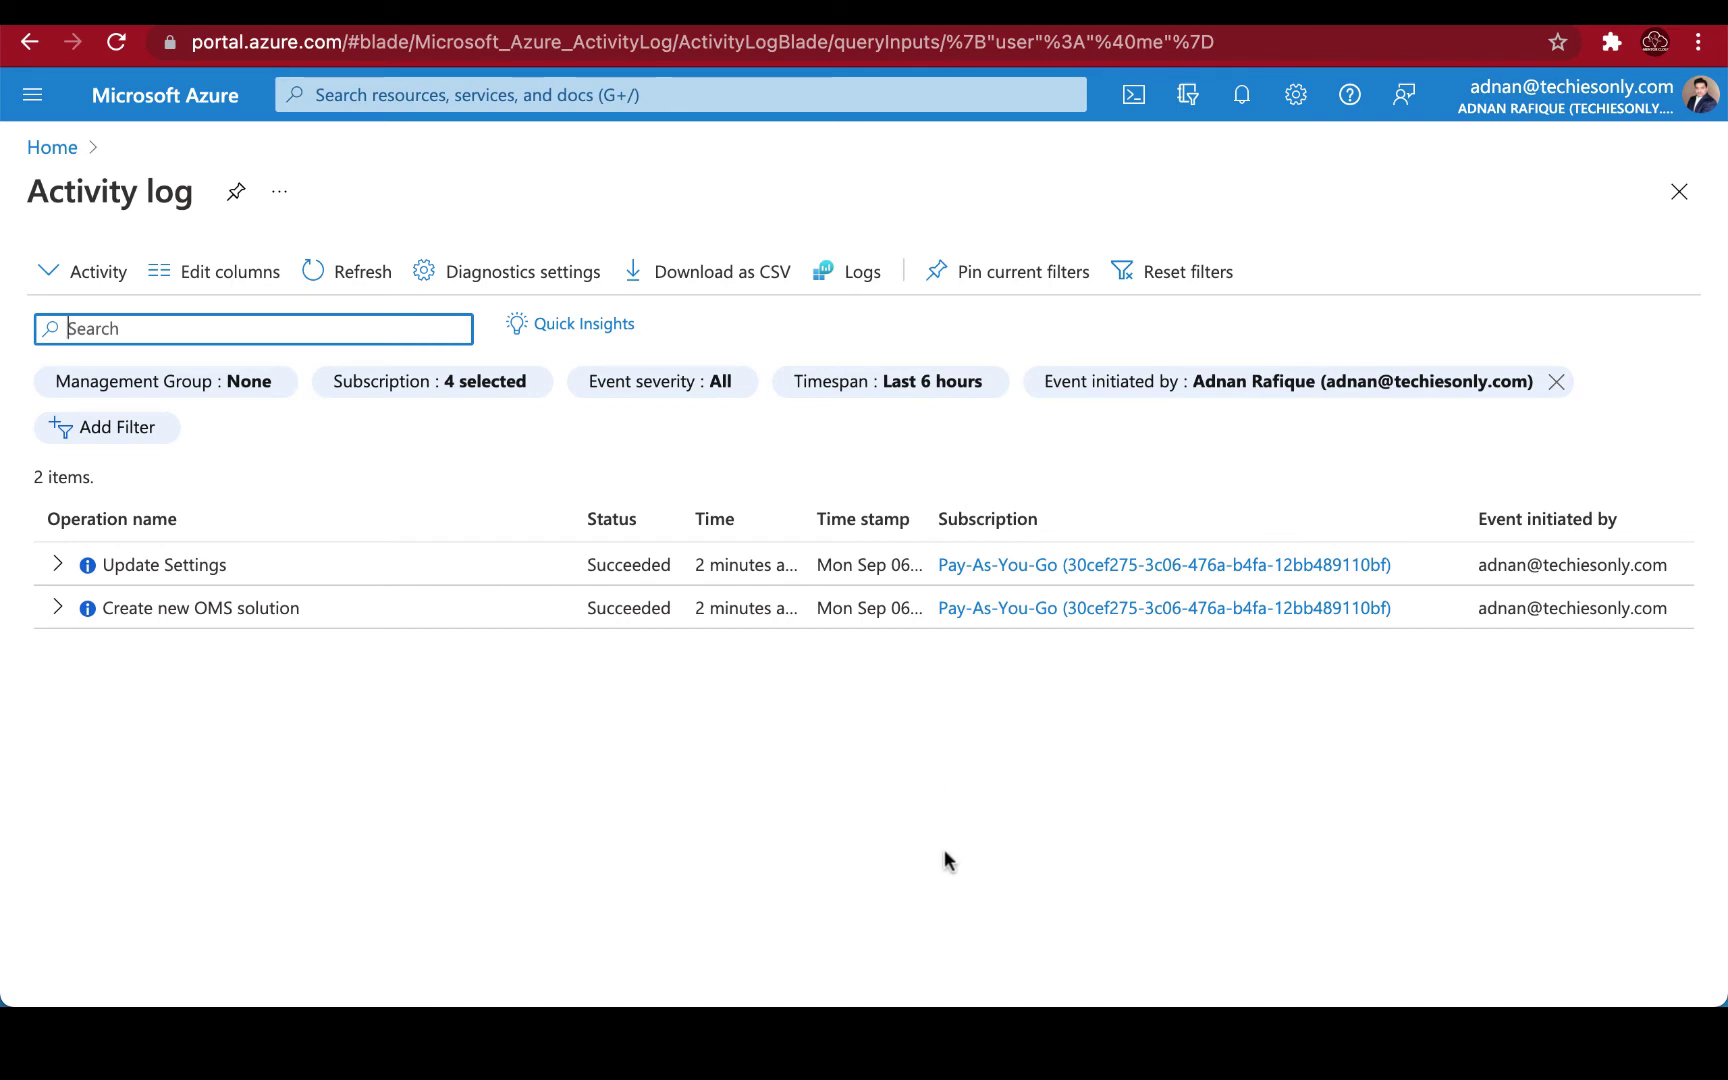
pyautogui.click(57, 565)
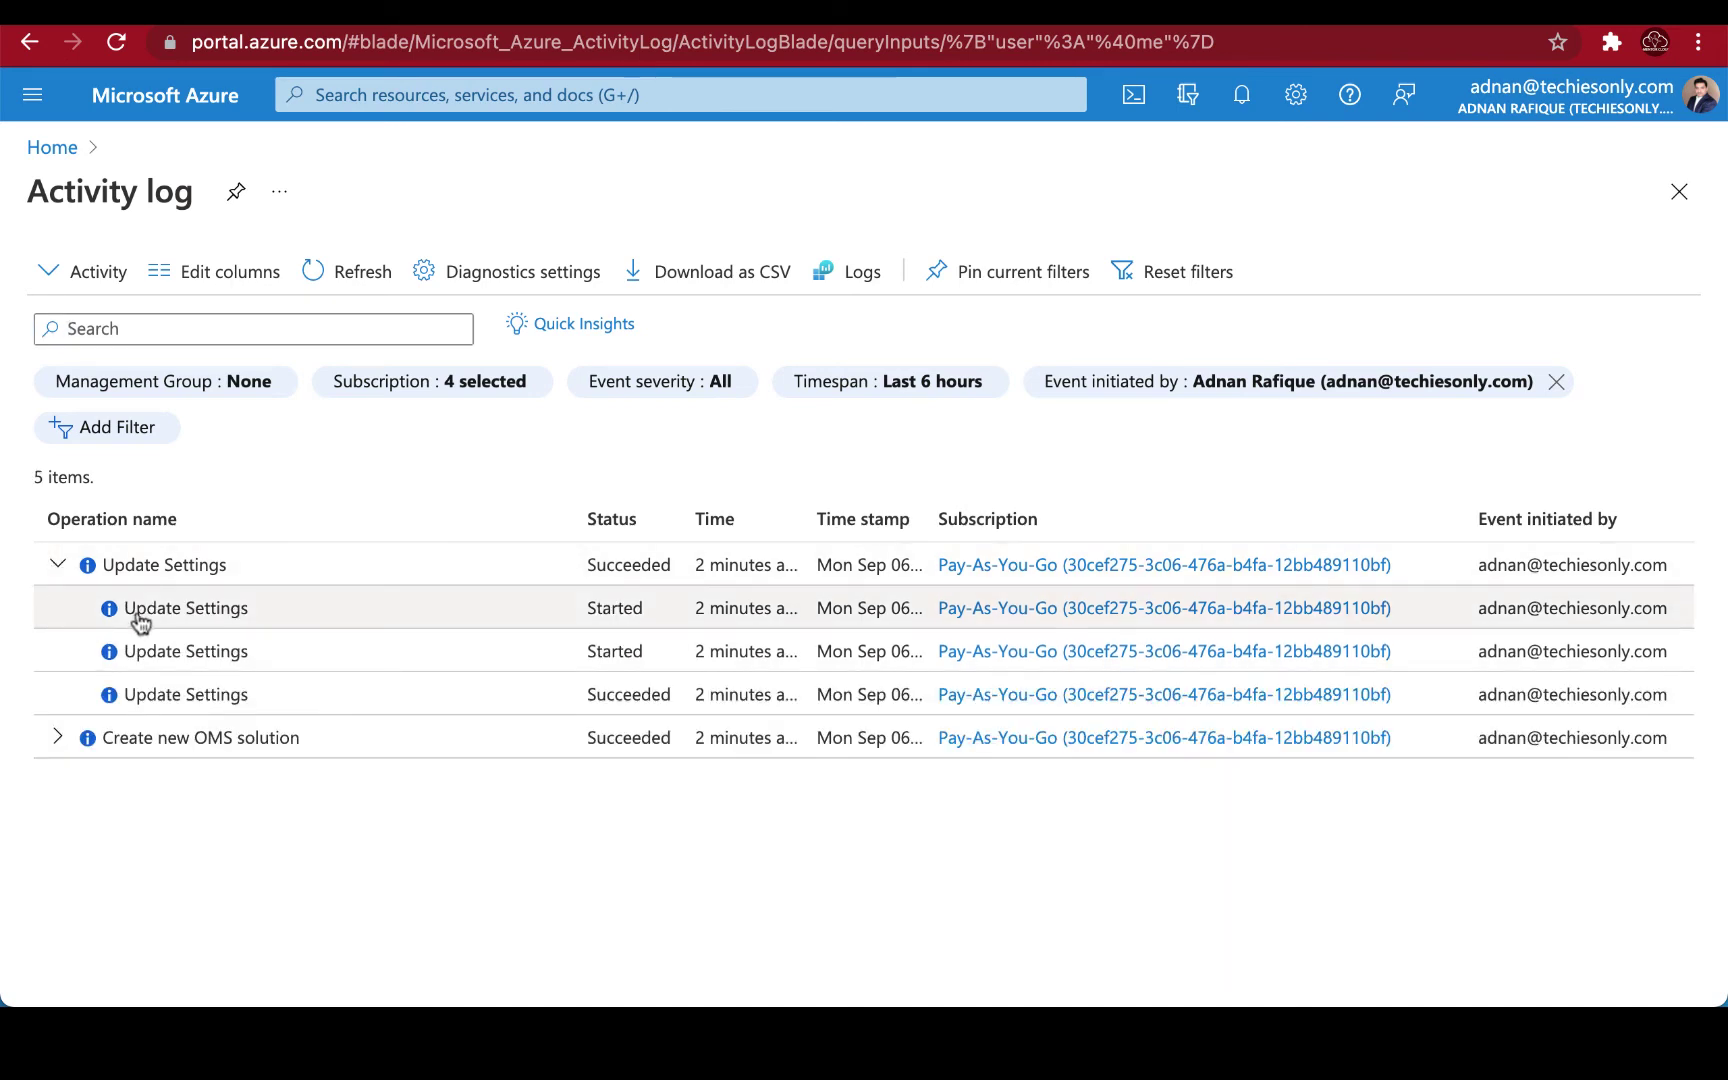
pyautogui.click(57, 739)
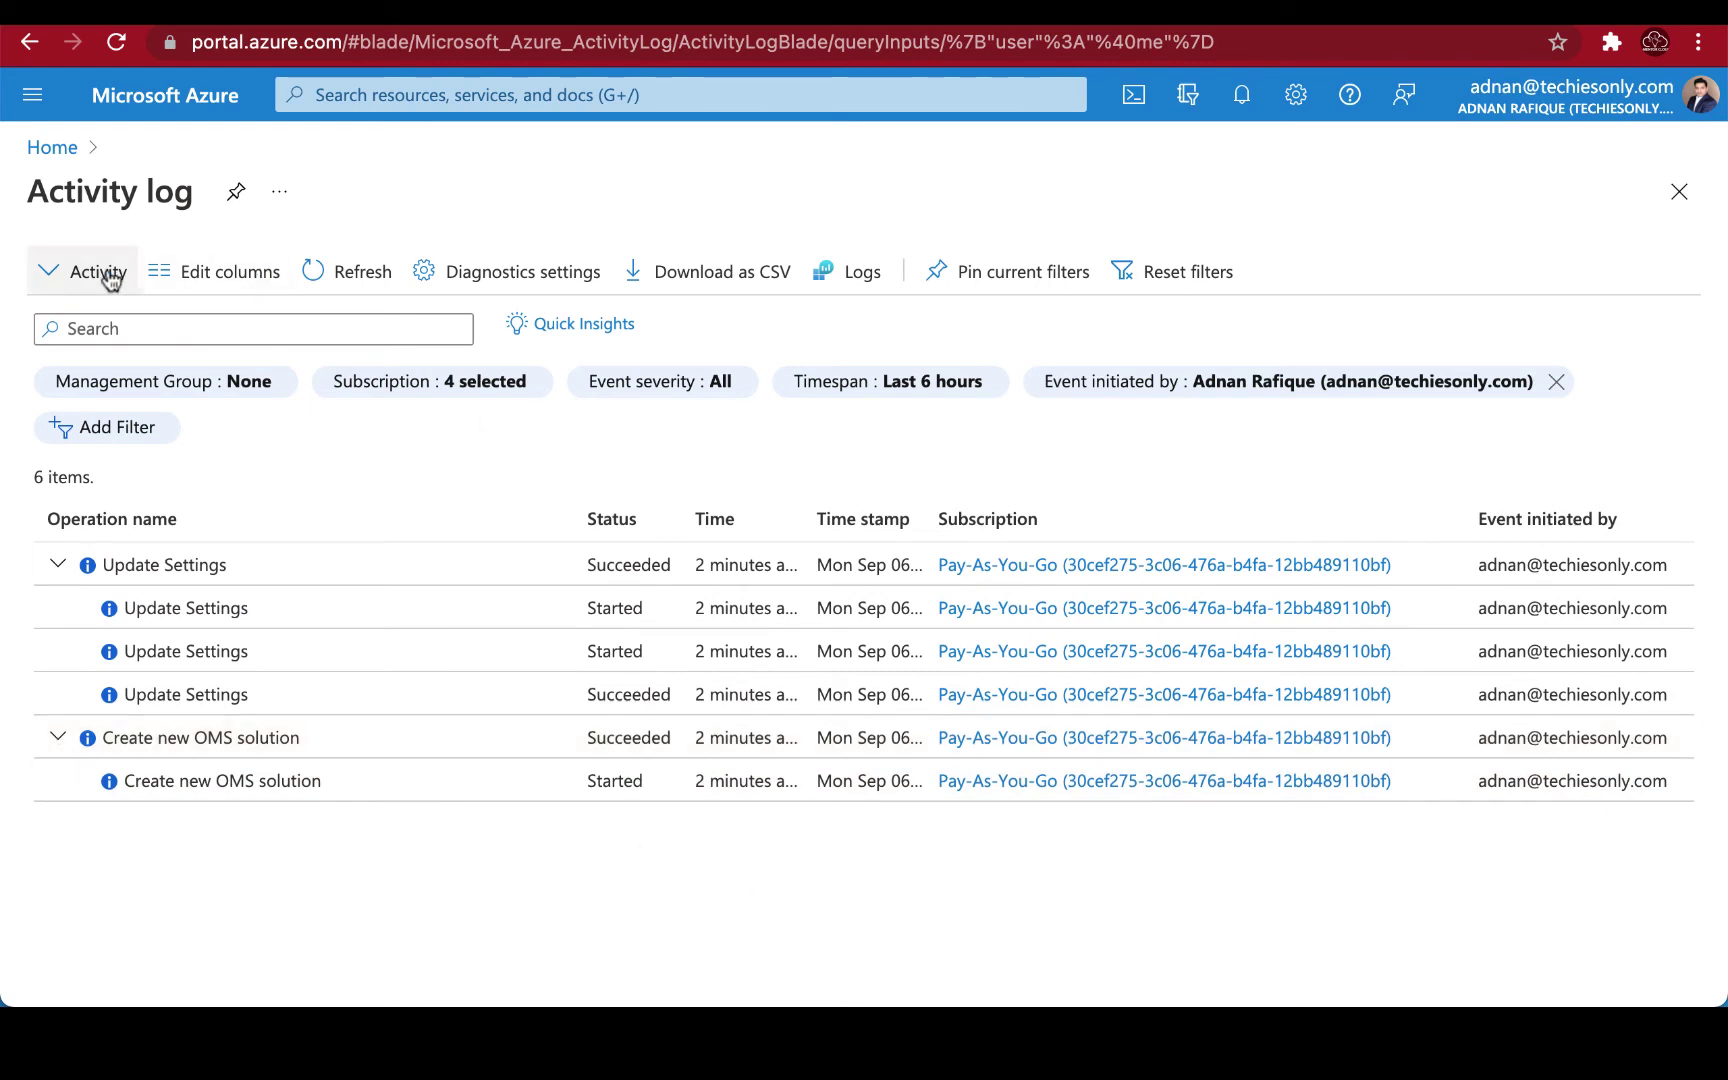
# Open the PullMVPTenant workspace in Sentinel and its Entity behavior overview of accounts, hosts and IPs
pyautogui.click(51, 148)
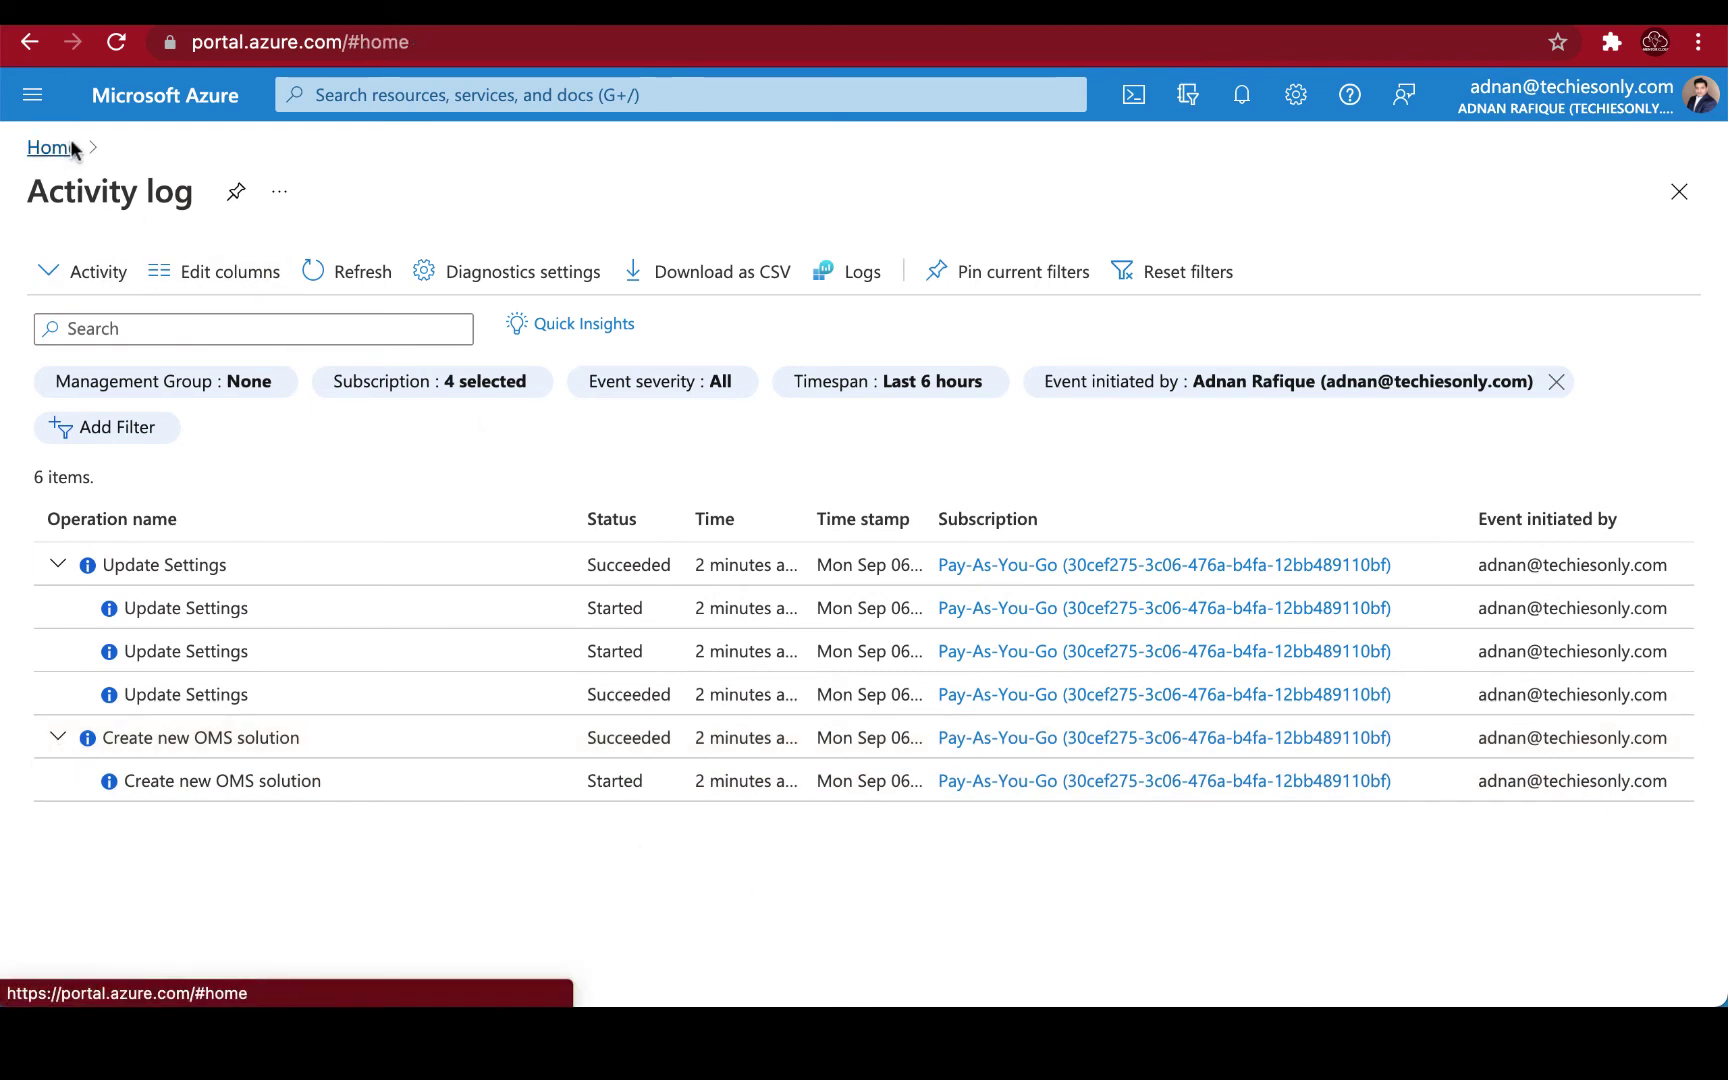
pyautogui.click(354, 277)
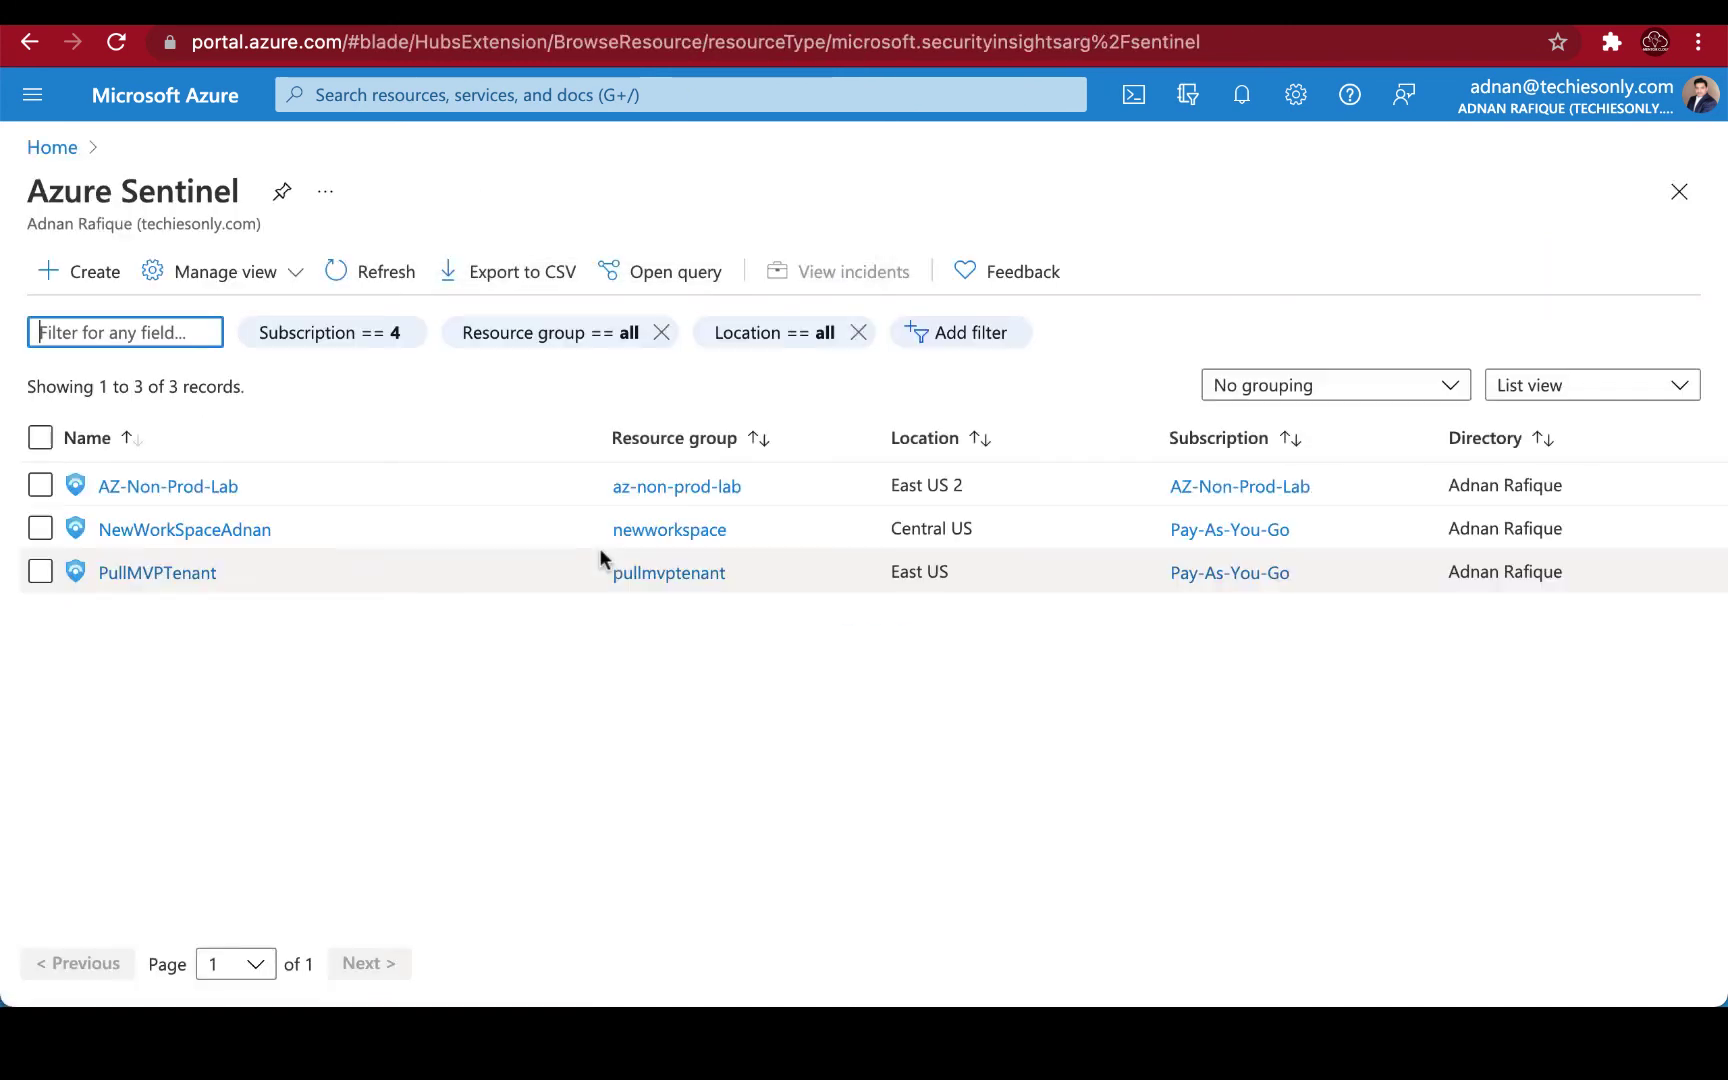
pyautogui.click(146, 576)
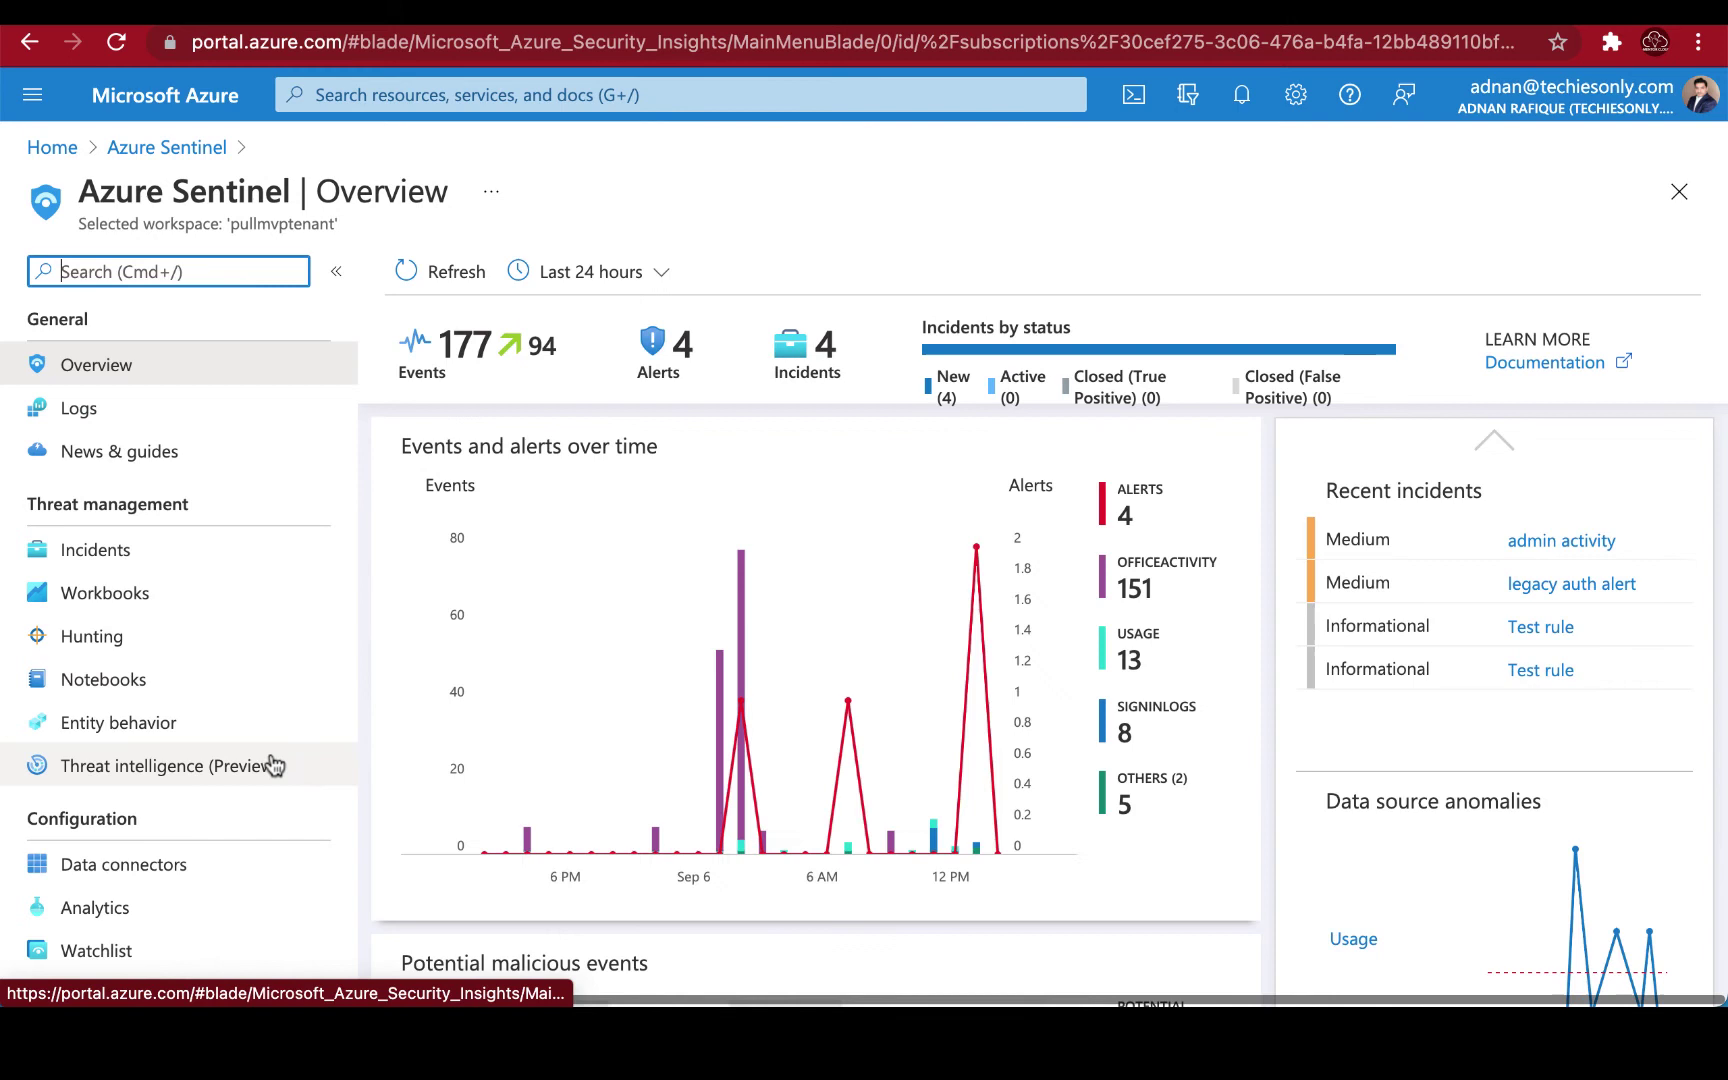
pyautogui.click(201, 726)
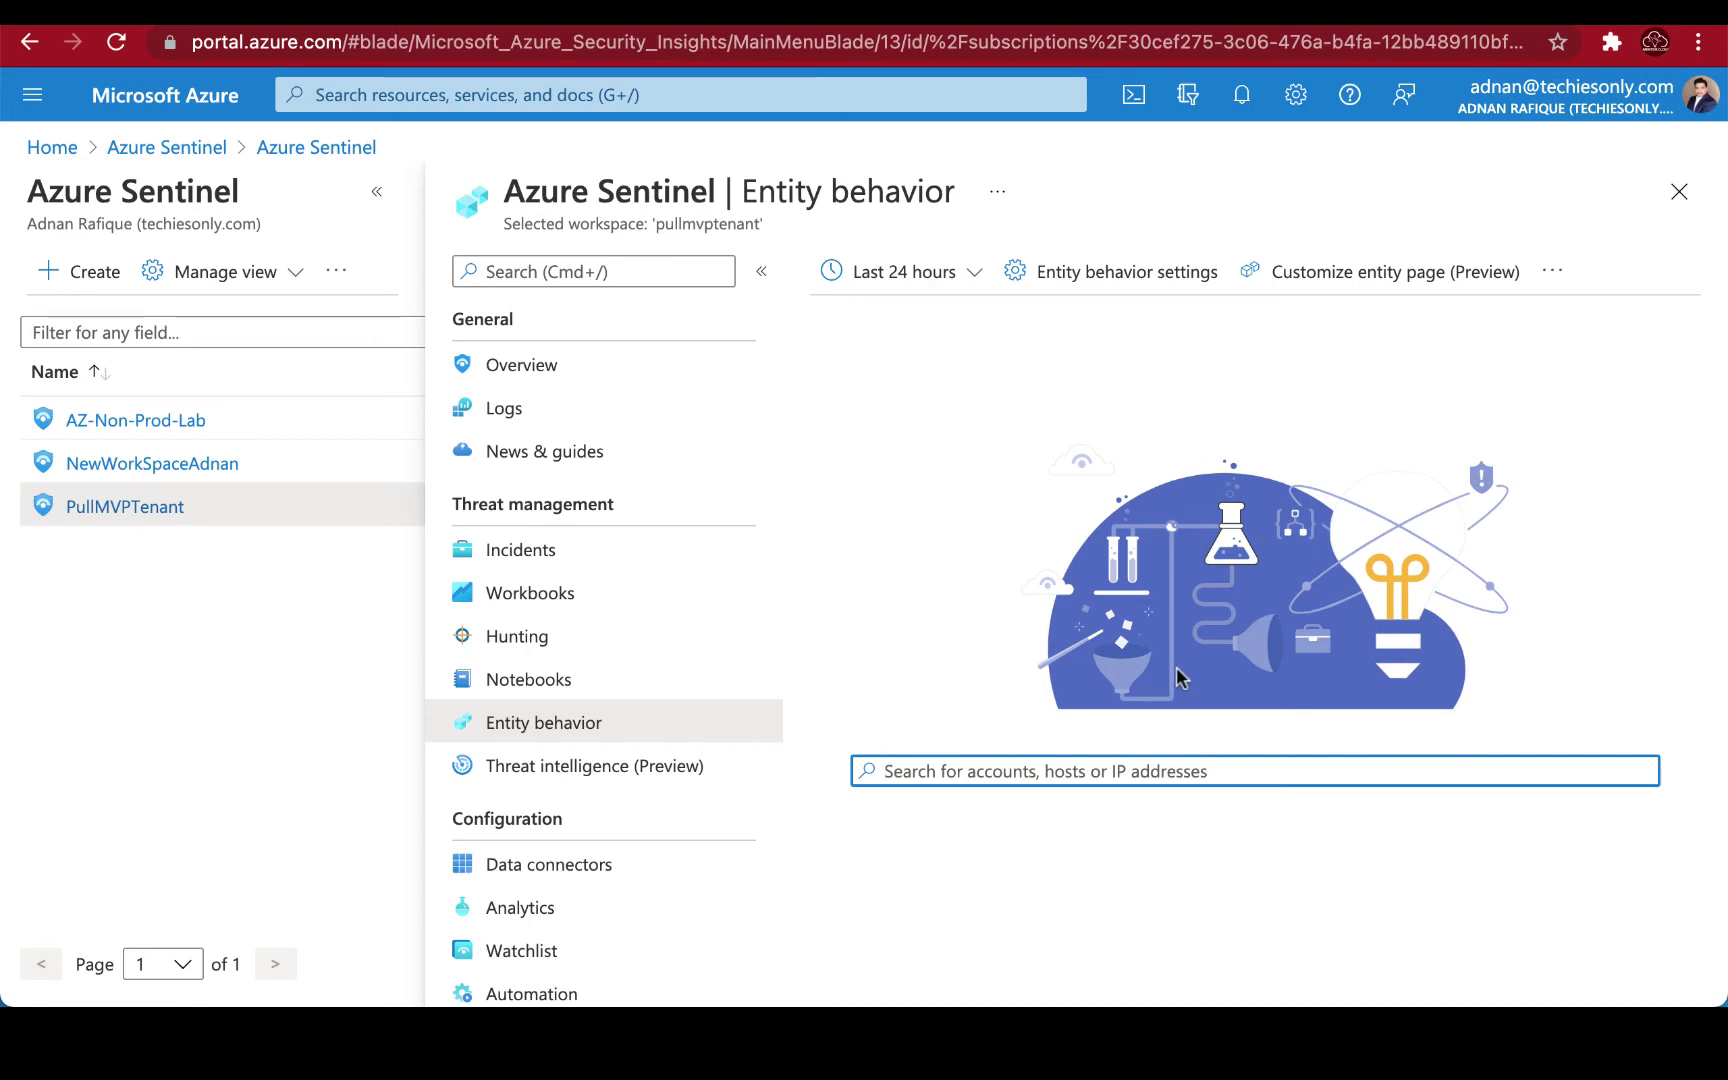
pyautogui.scroll(-2, 860, 587)
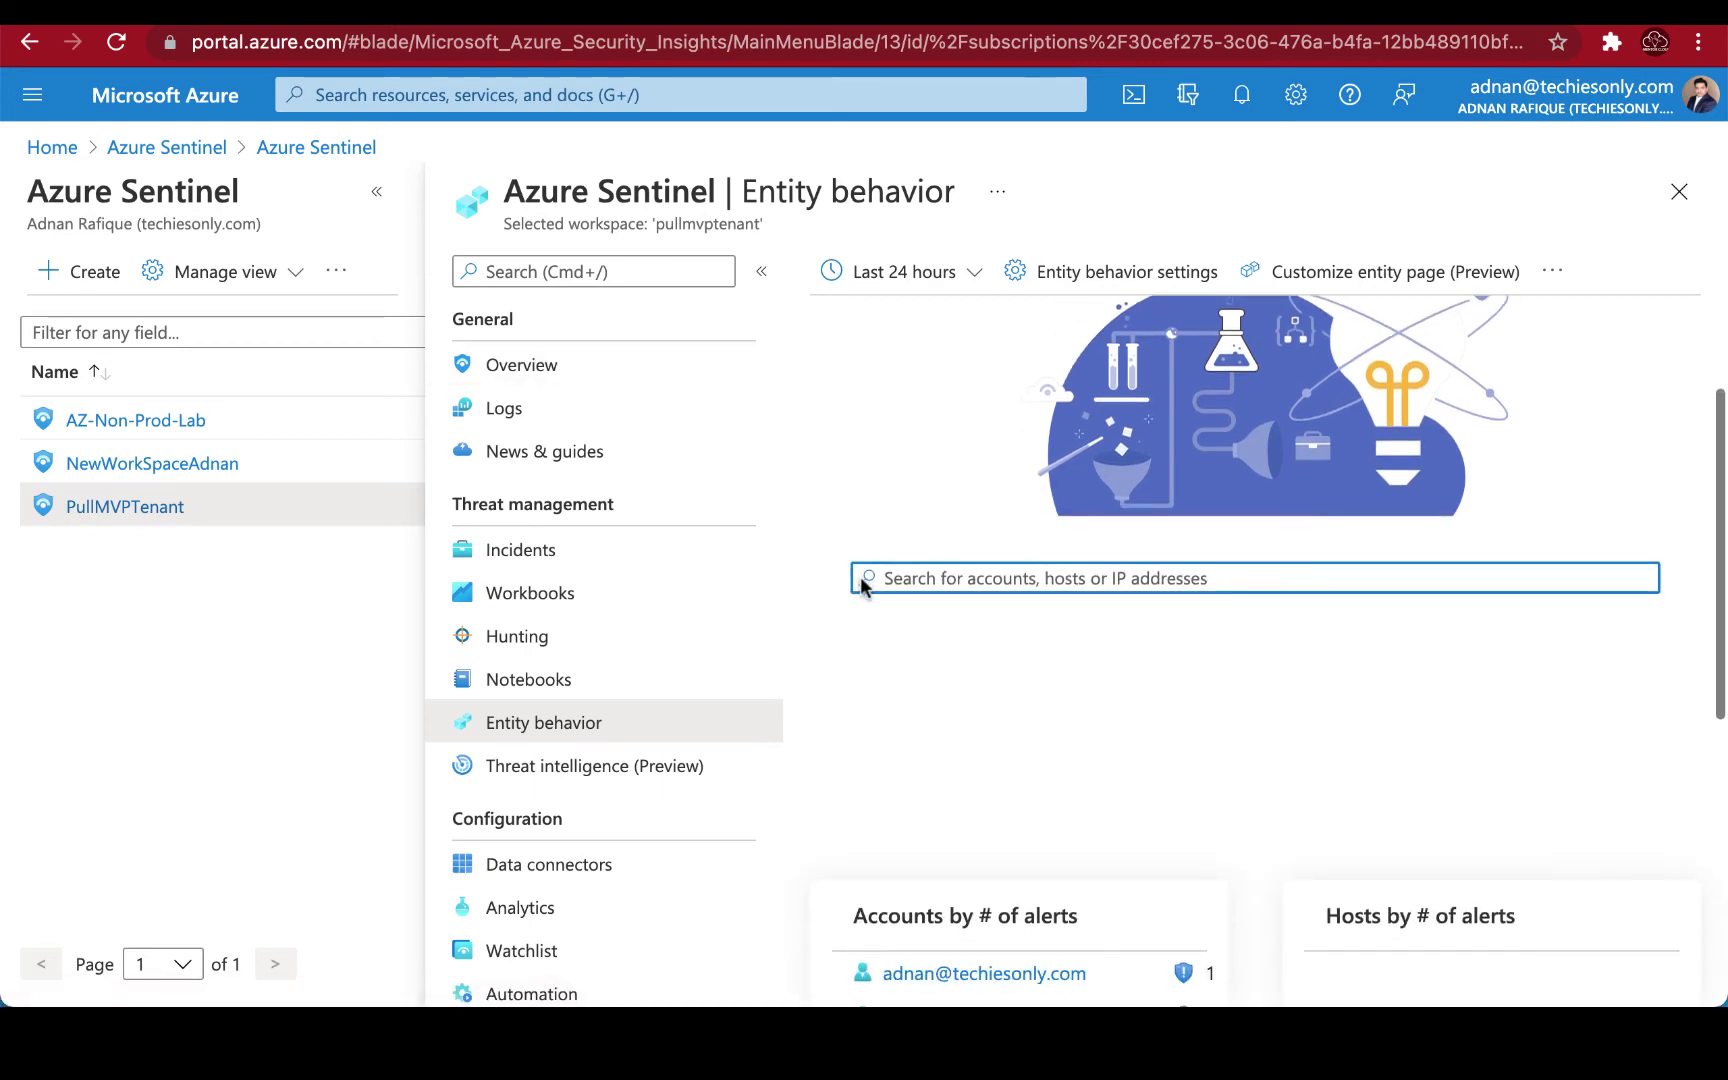
pyautogui.scroll(-2, 860, 587)
pyautogui.scroll(-2, 860, 587)
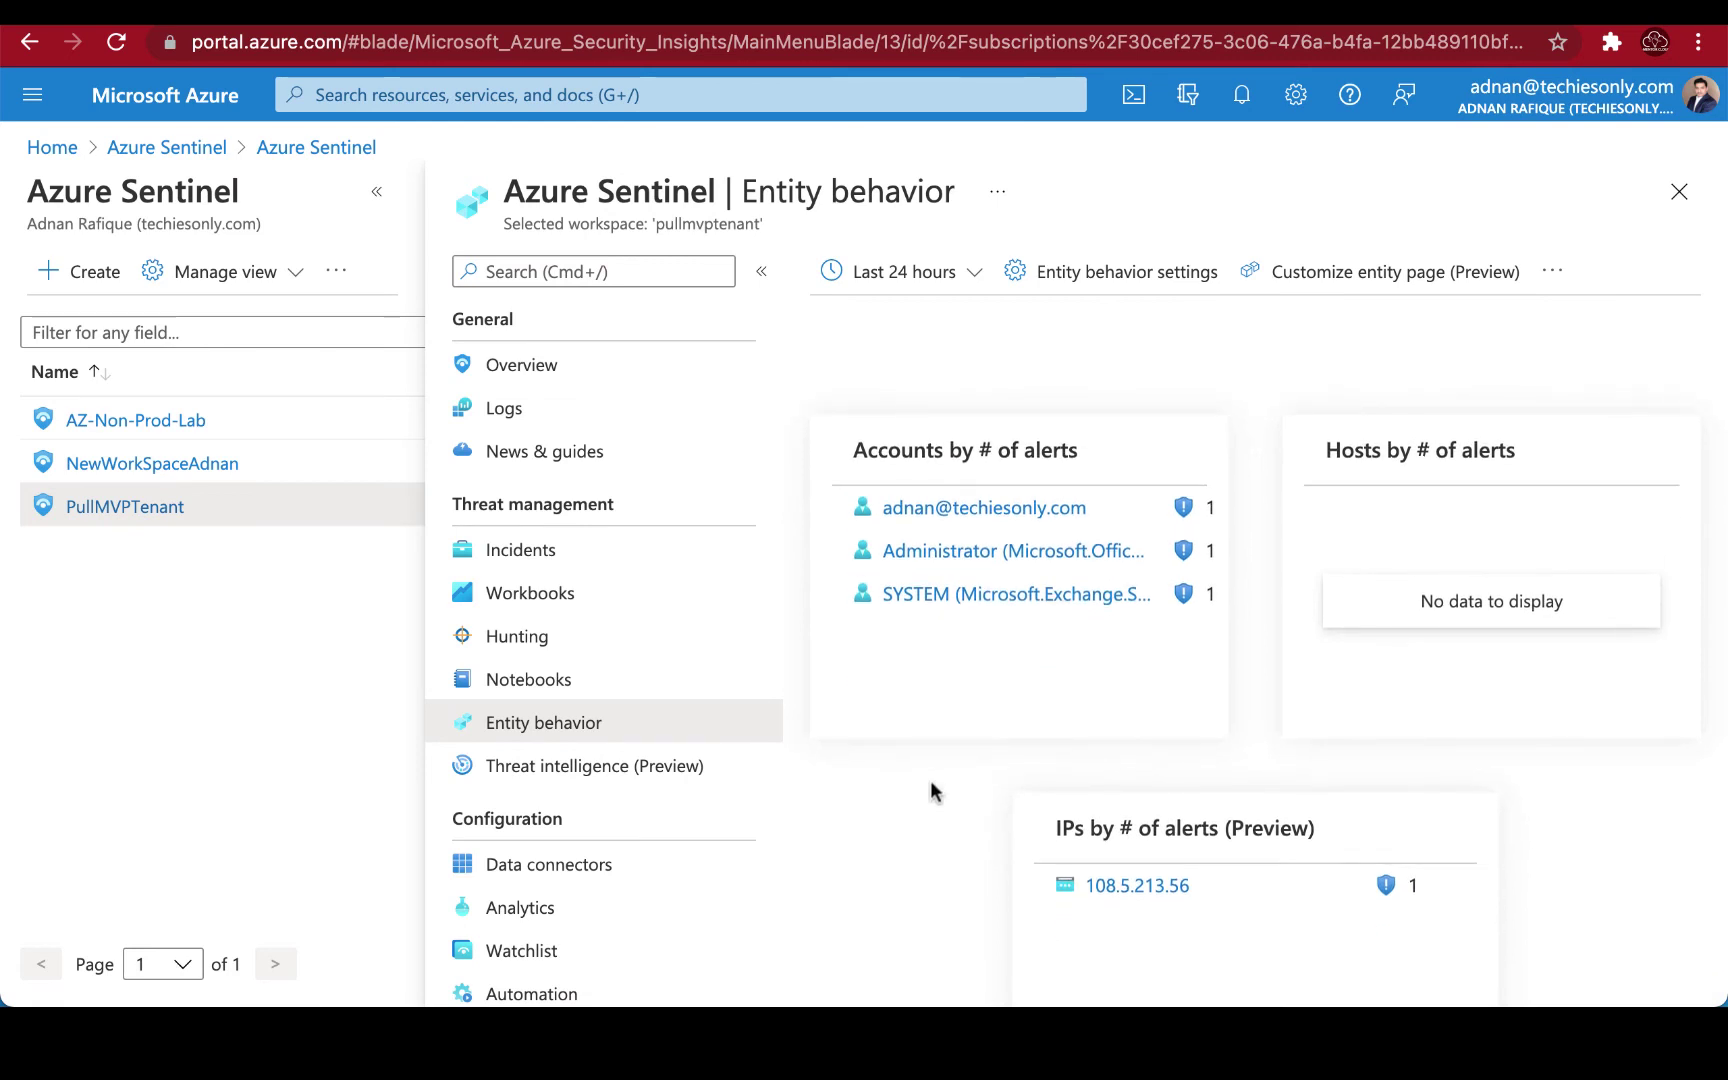
pyautogui.scroll(5, 1020, 477)
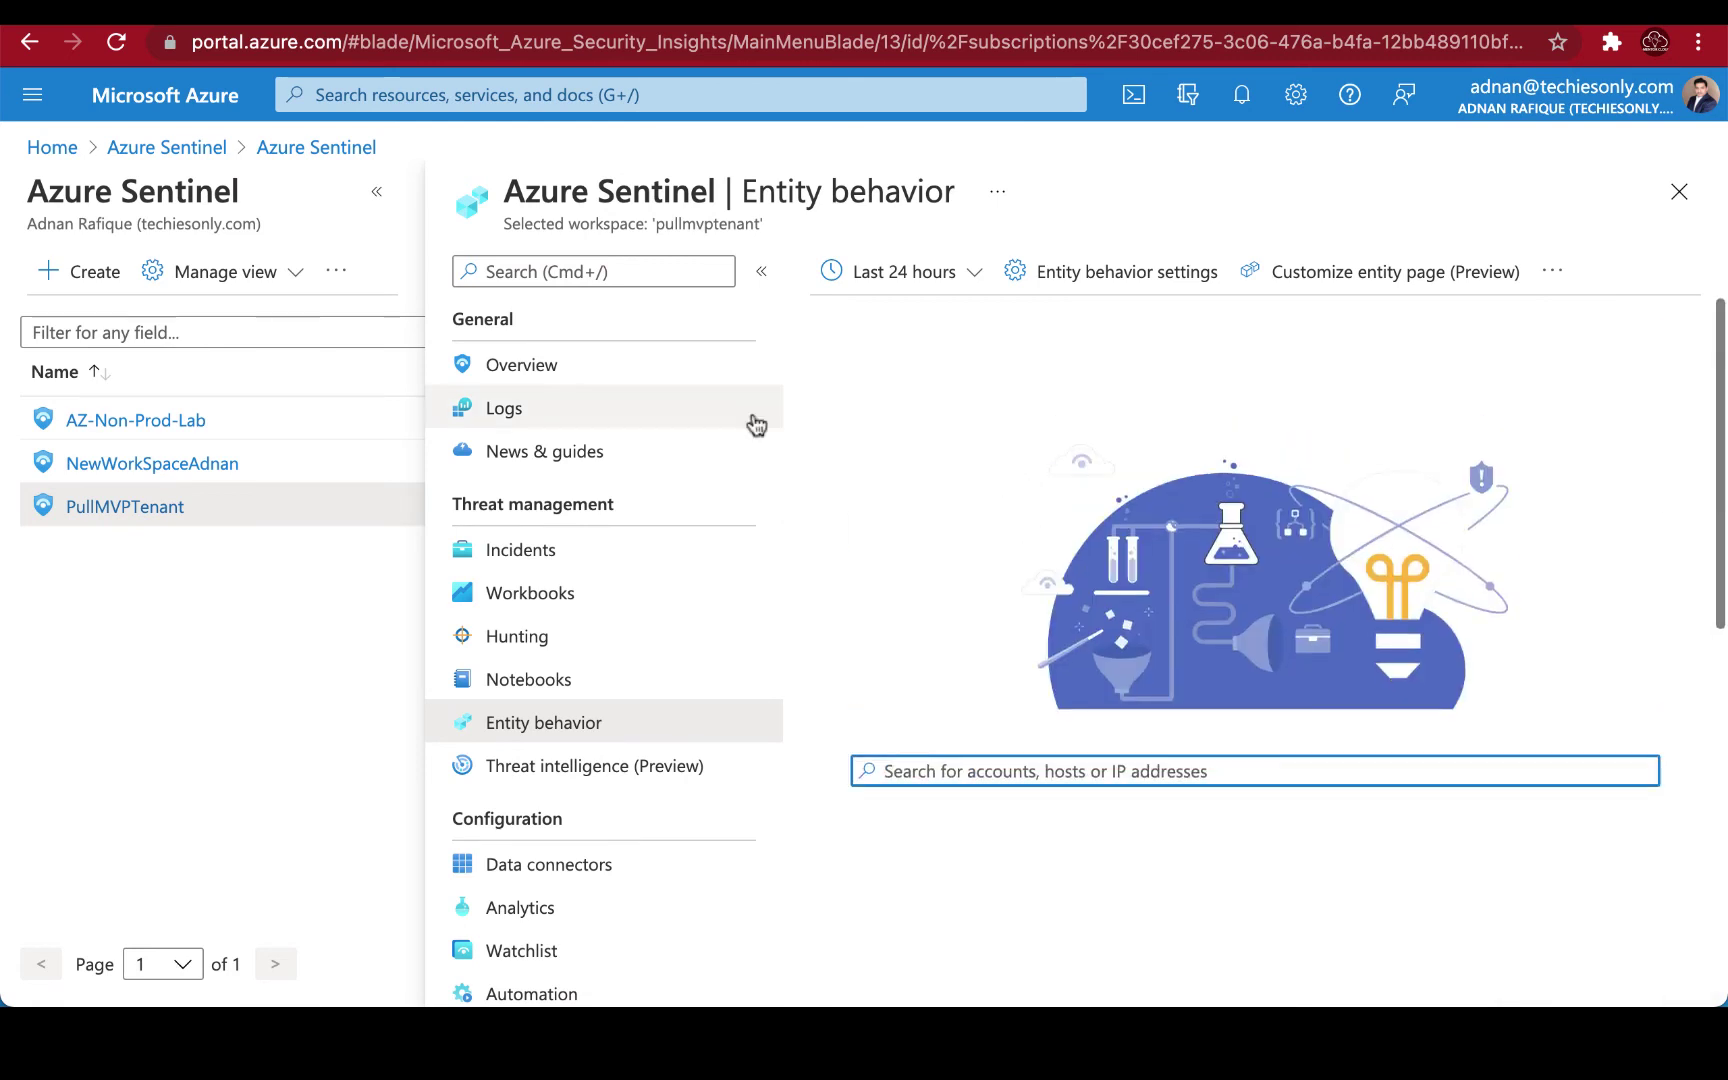
pyautogui.click(549, 381)
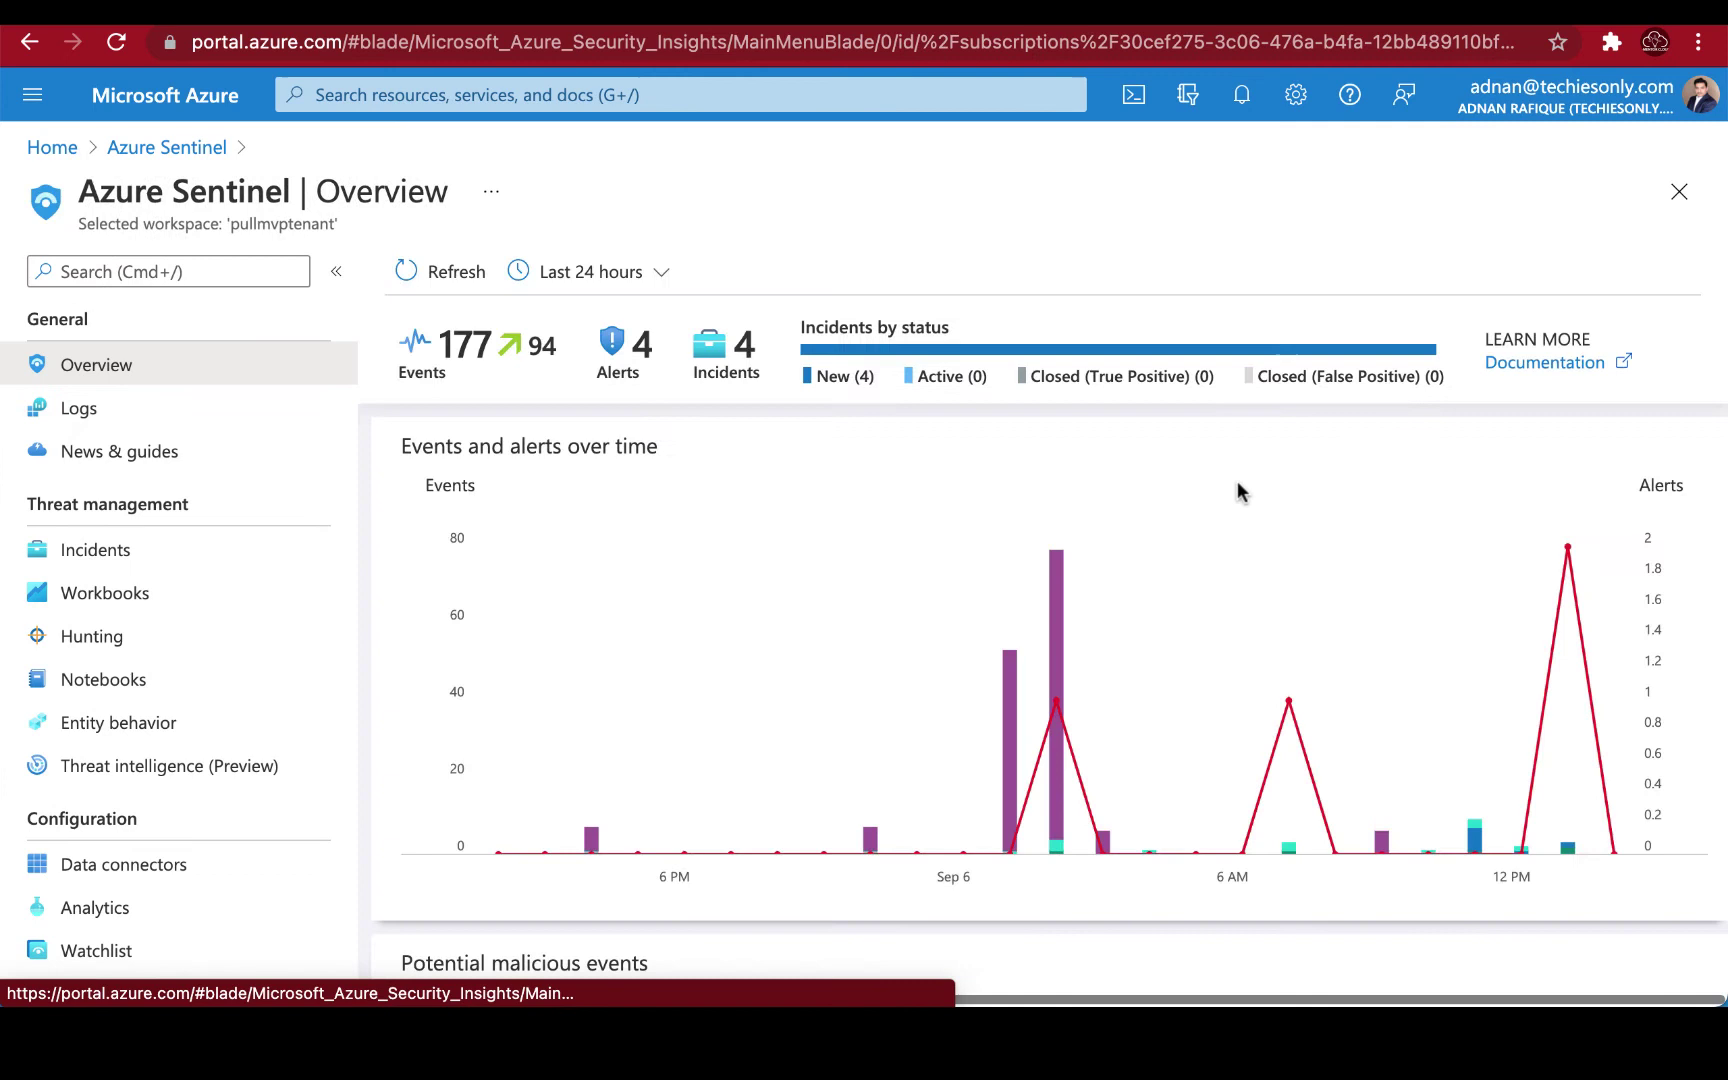
pyautogui.moveTo(989, 777)
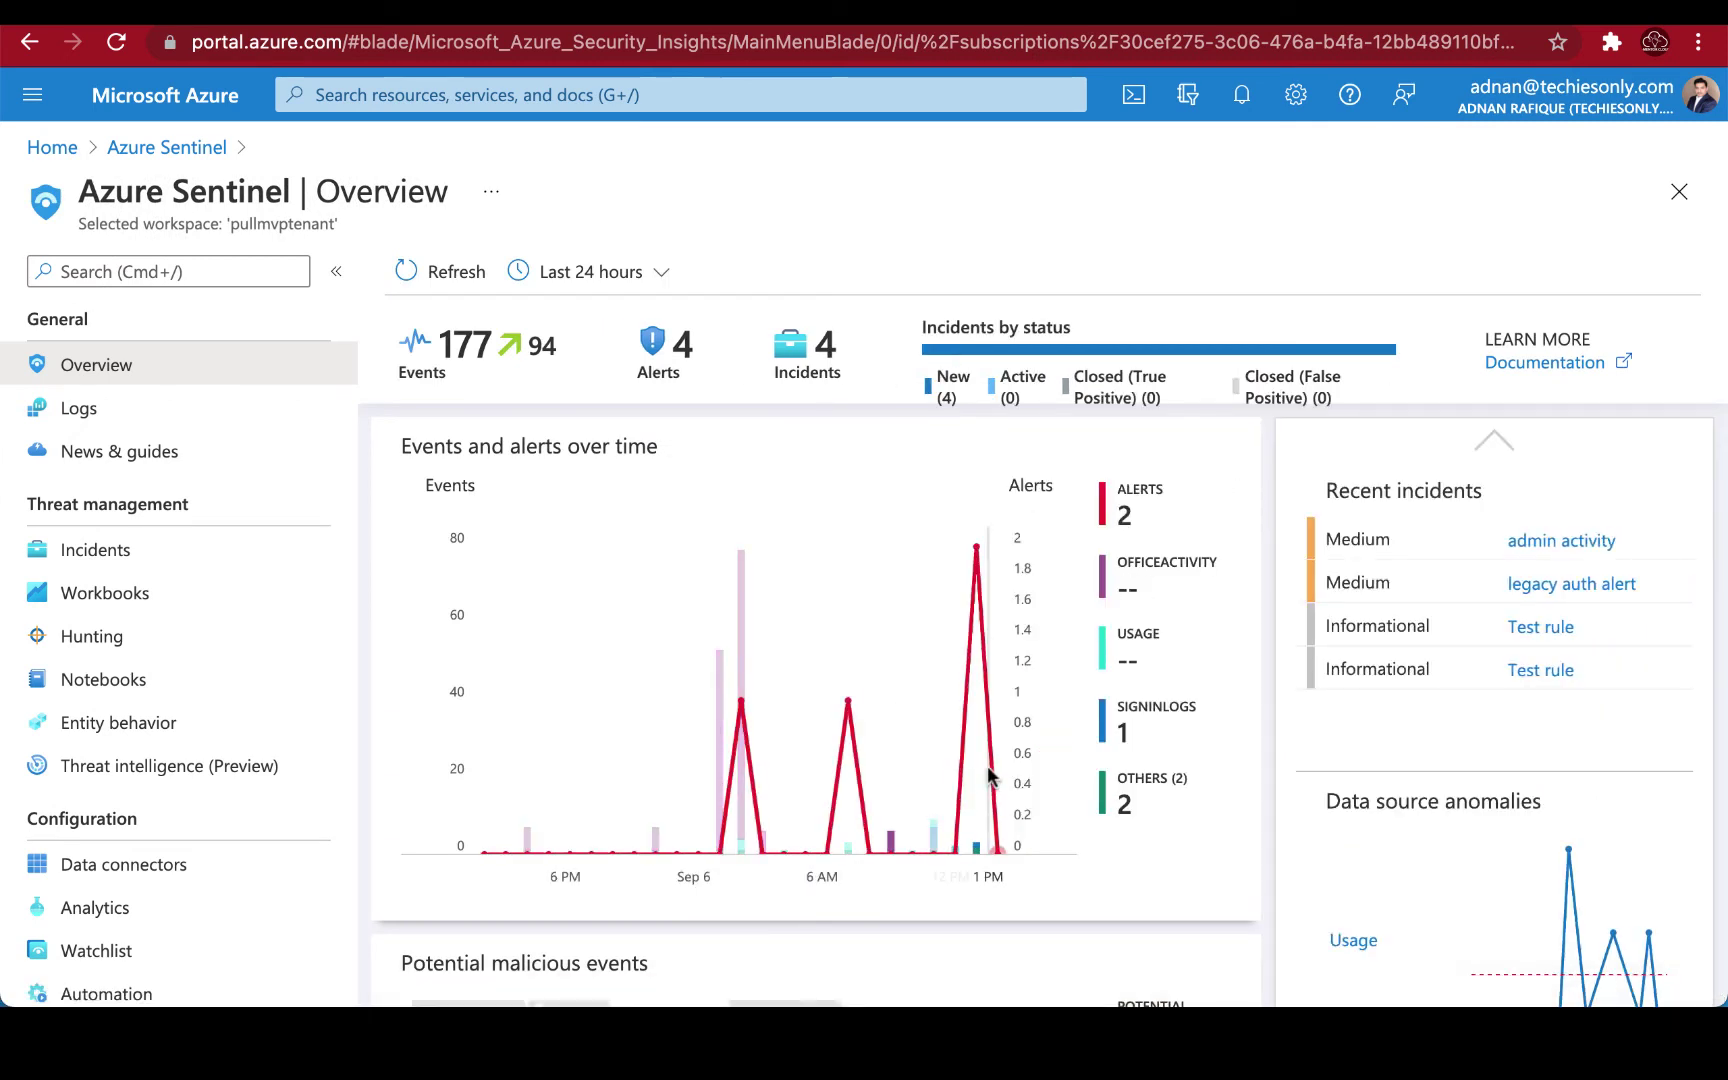
pyautogui.scroll(-1, 992, 756)
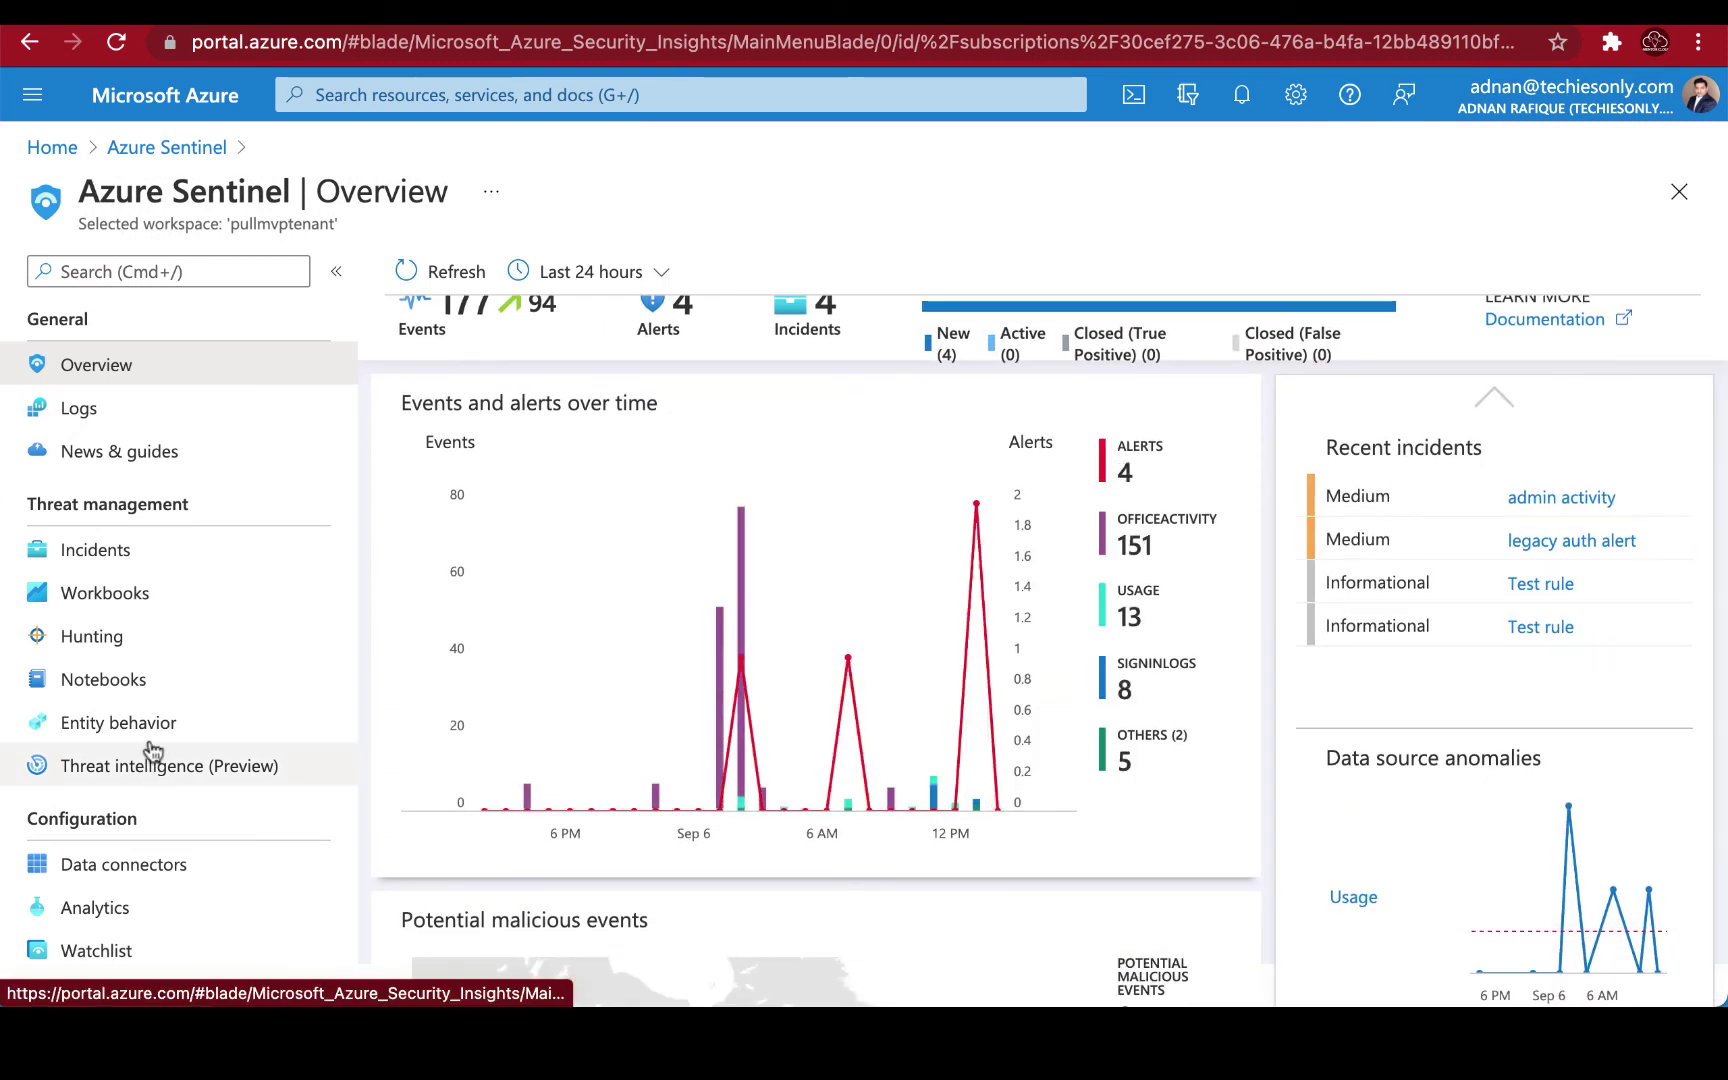
pyautogui.click(119, 723)
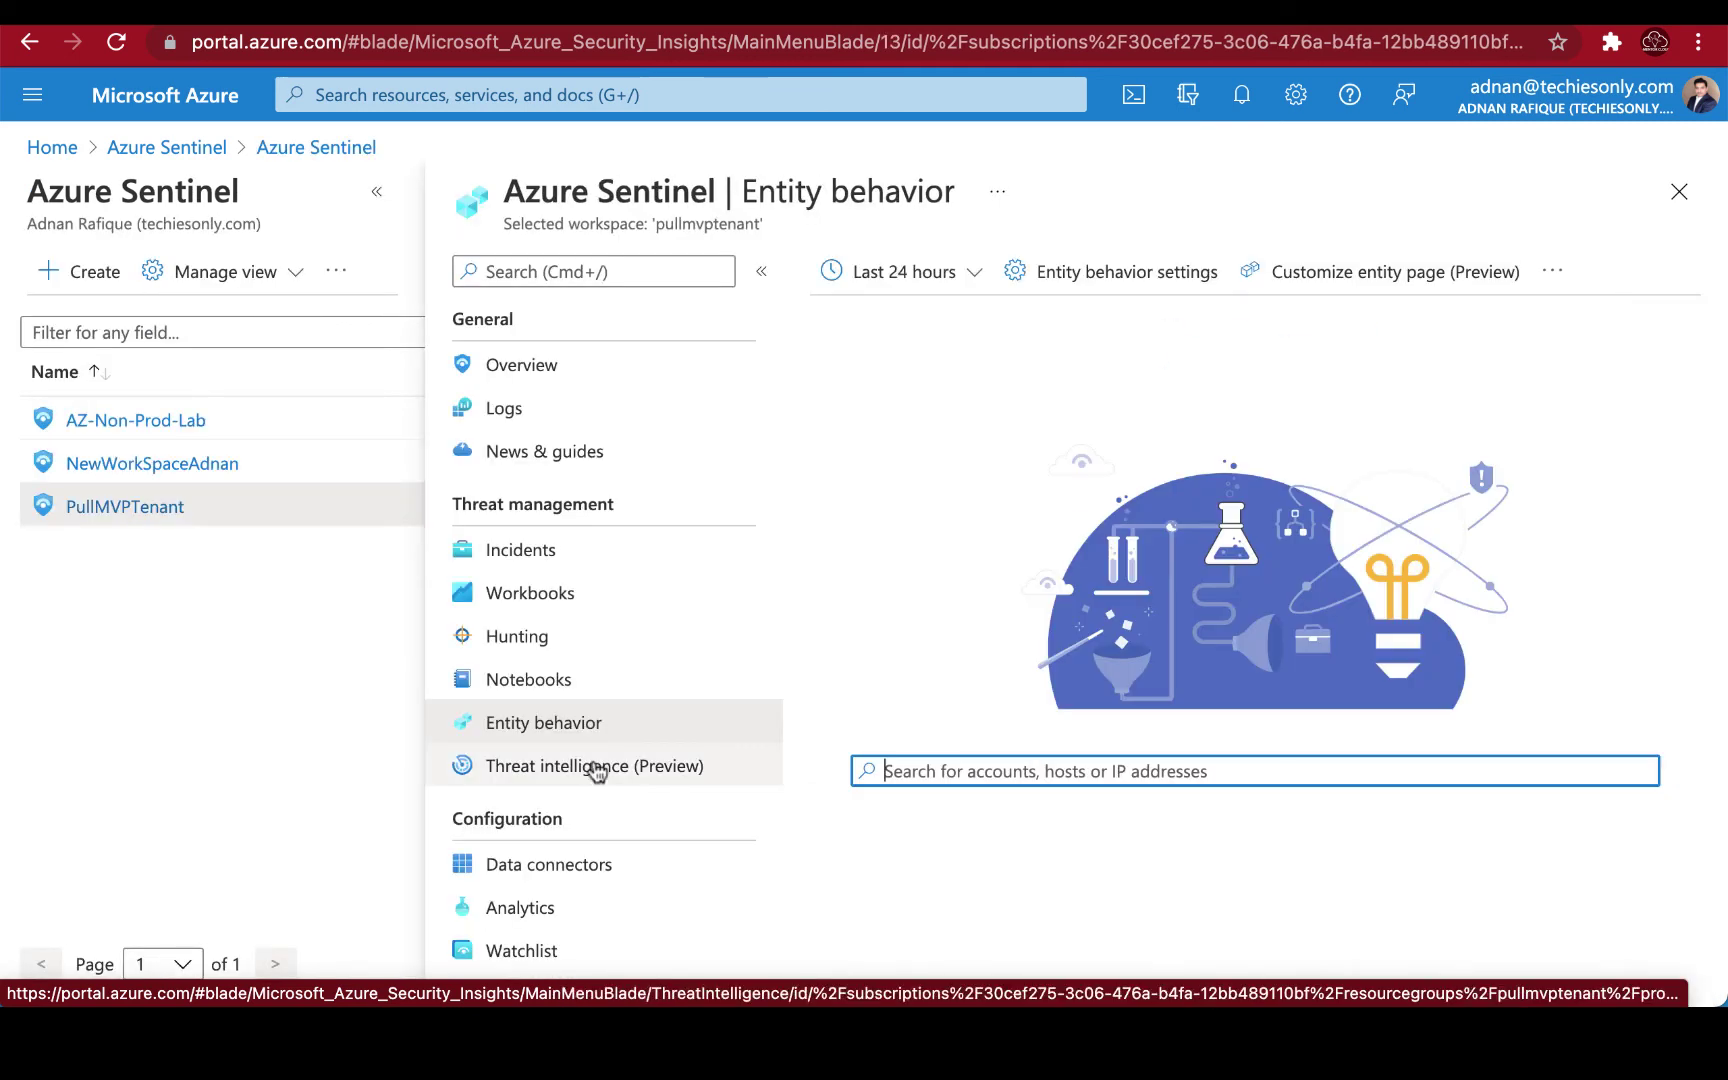
pyautogui.scroll(-1, 830, 760)
pyautogui.scroll(-3, 830, 769)
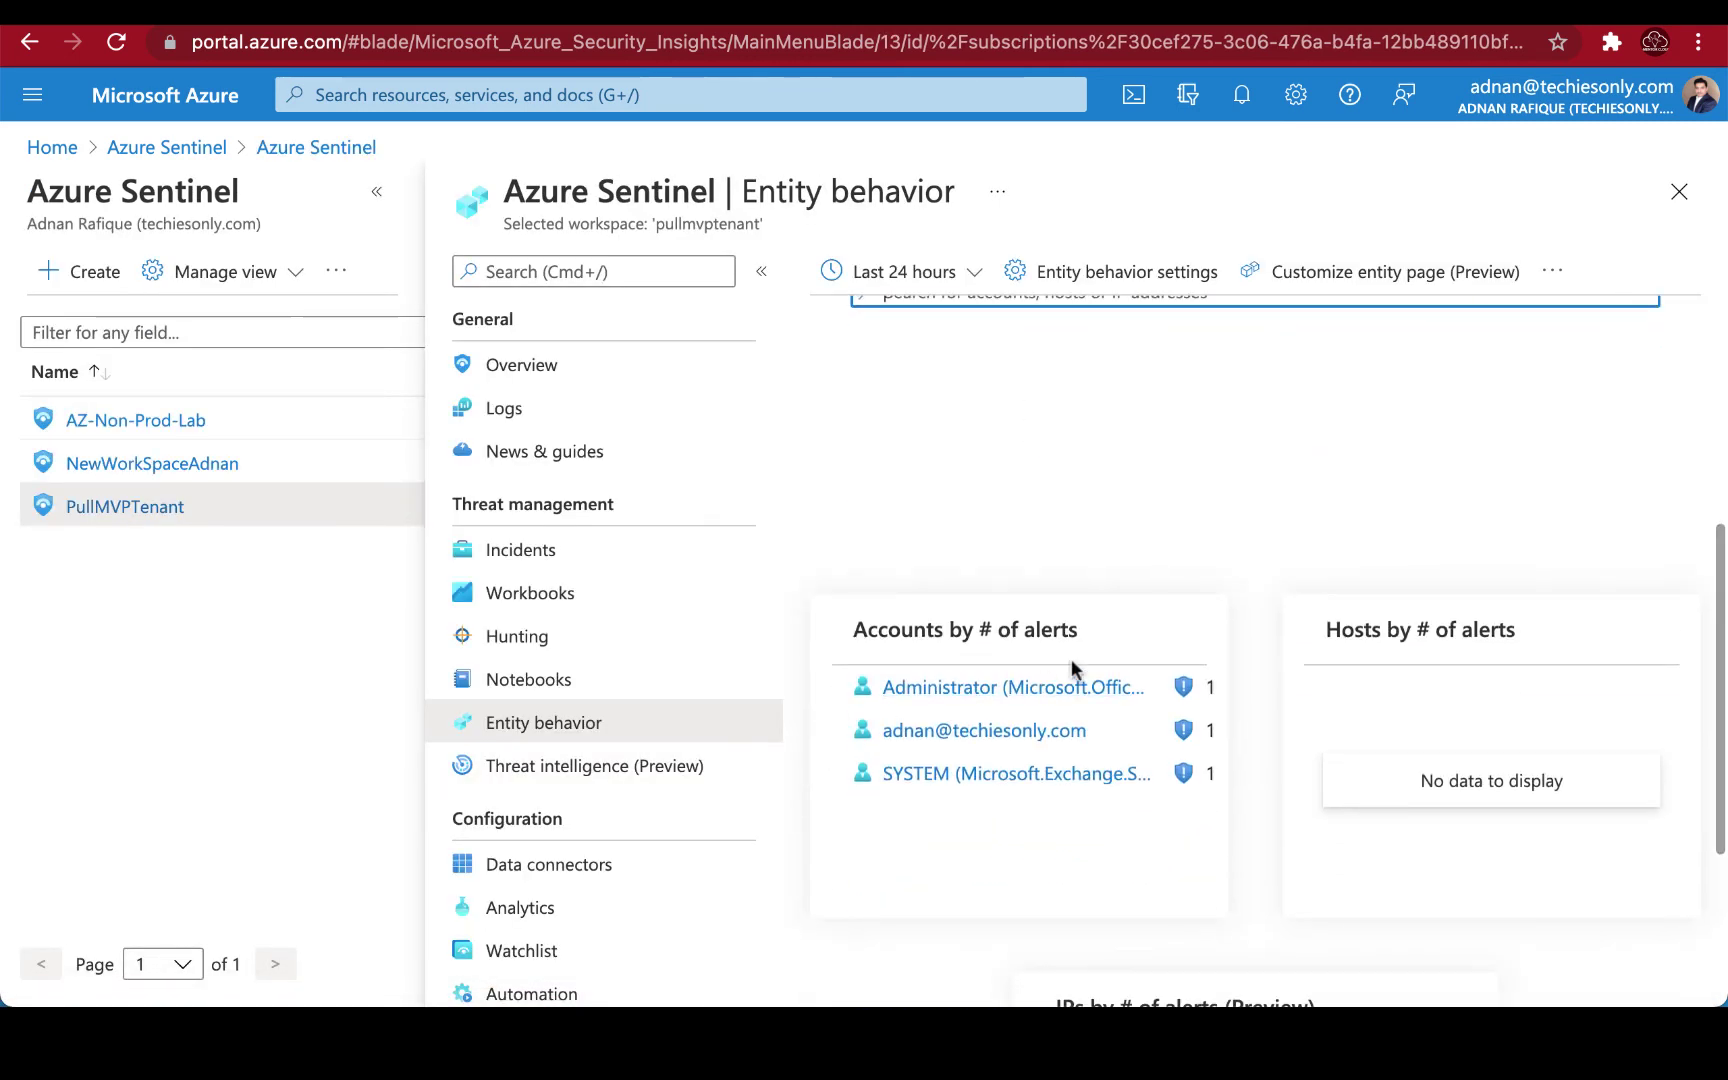
pyautogui.scroll(-3, 1035, 801)
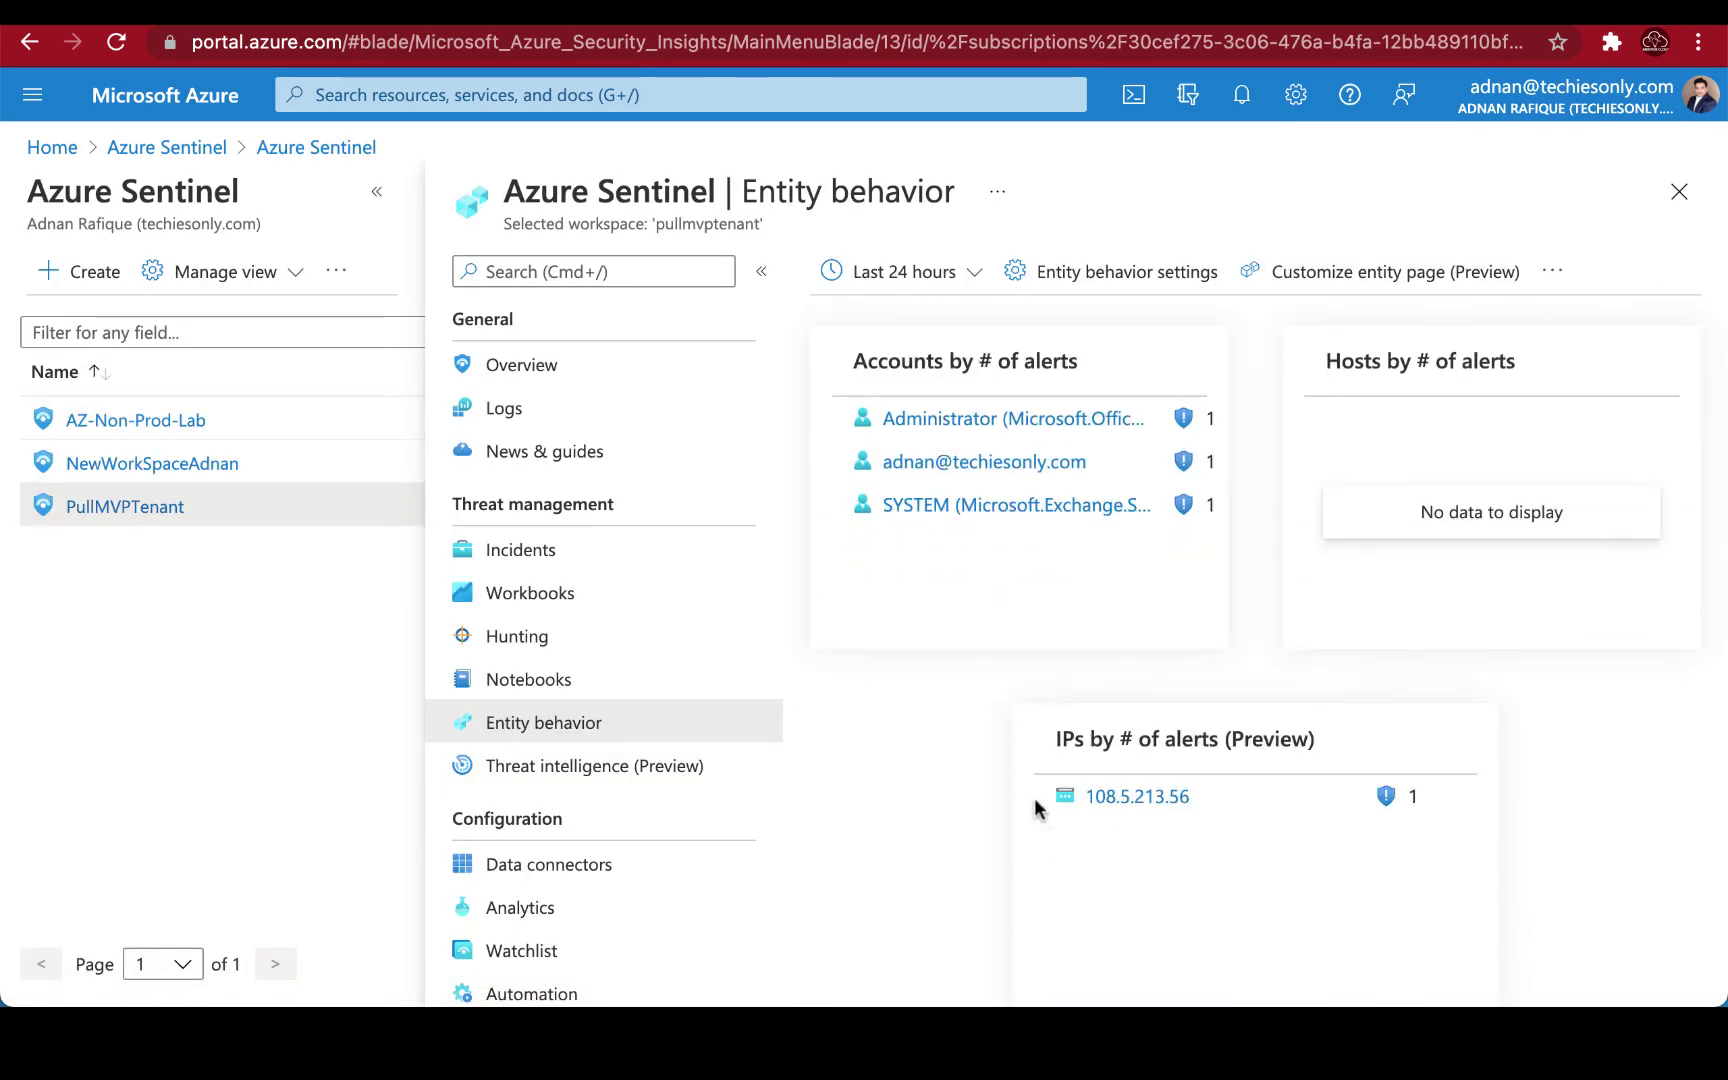
pyautogui.scroll(-1, 1034, 801)
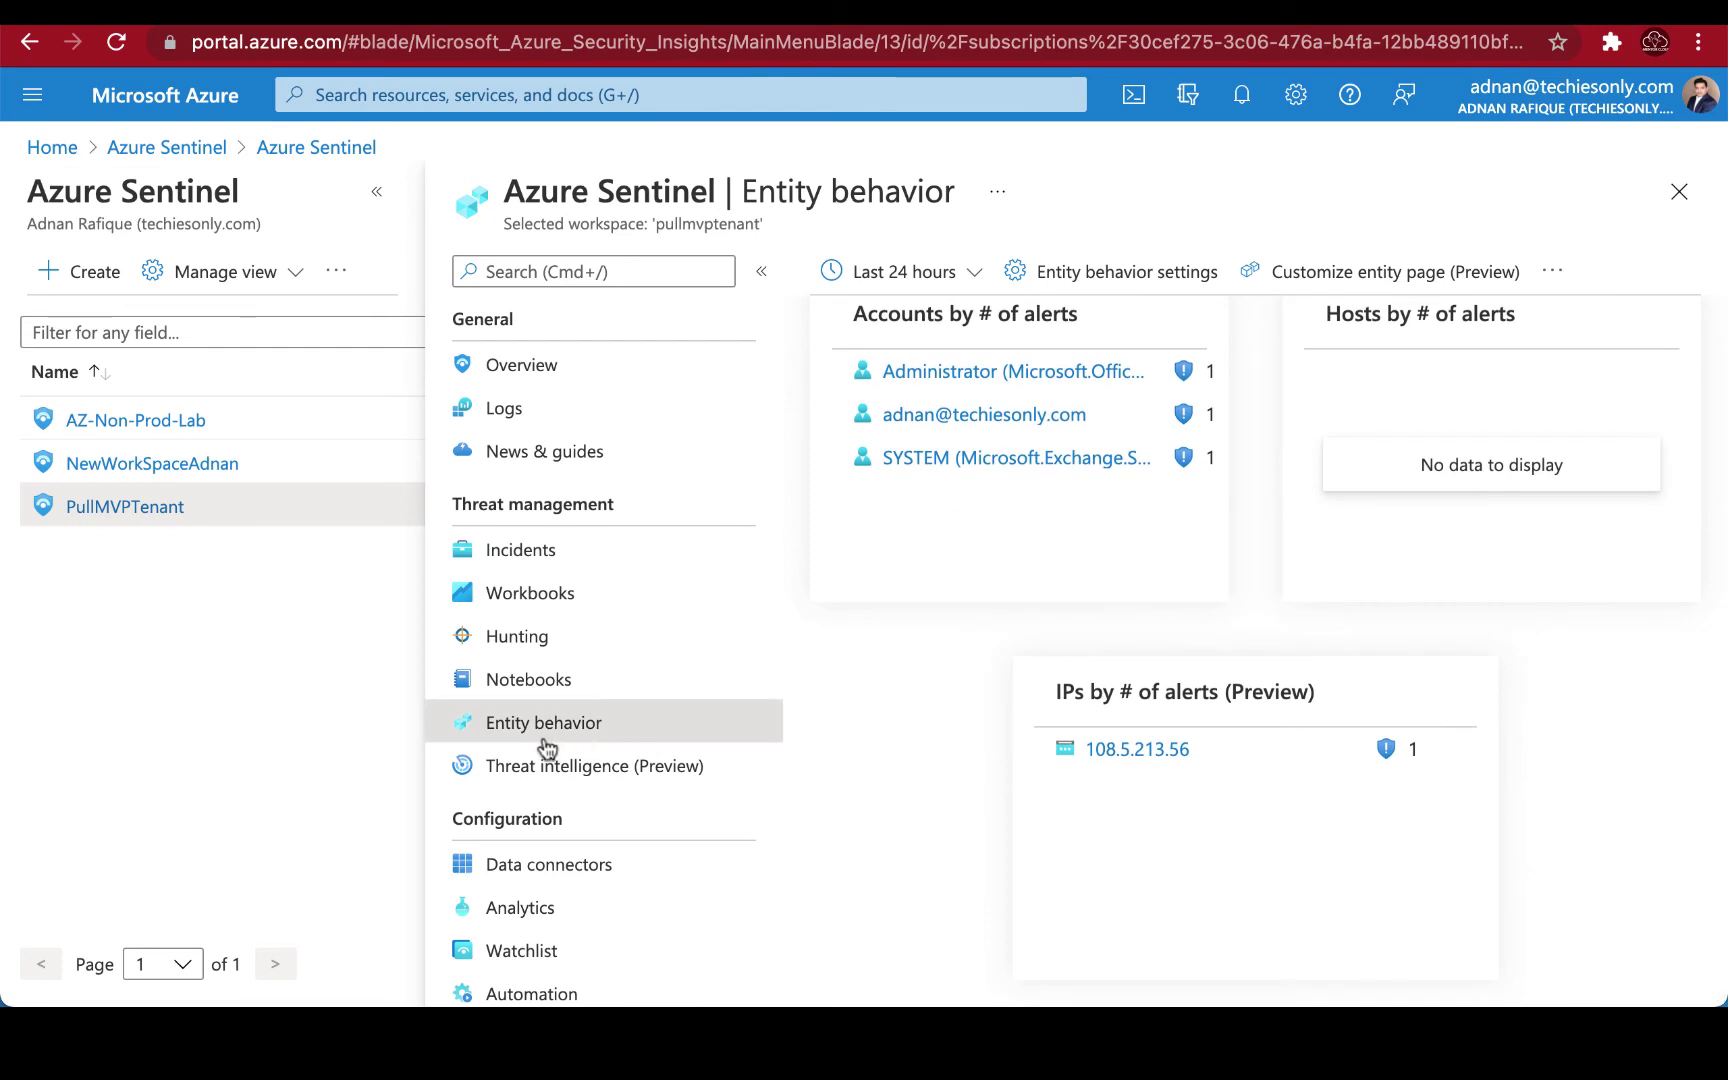
pyautogui.scroll(1, 1077, 617)
pyautogui.scroll(1, 1076, 617)
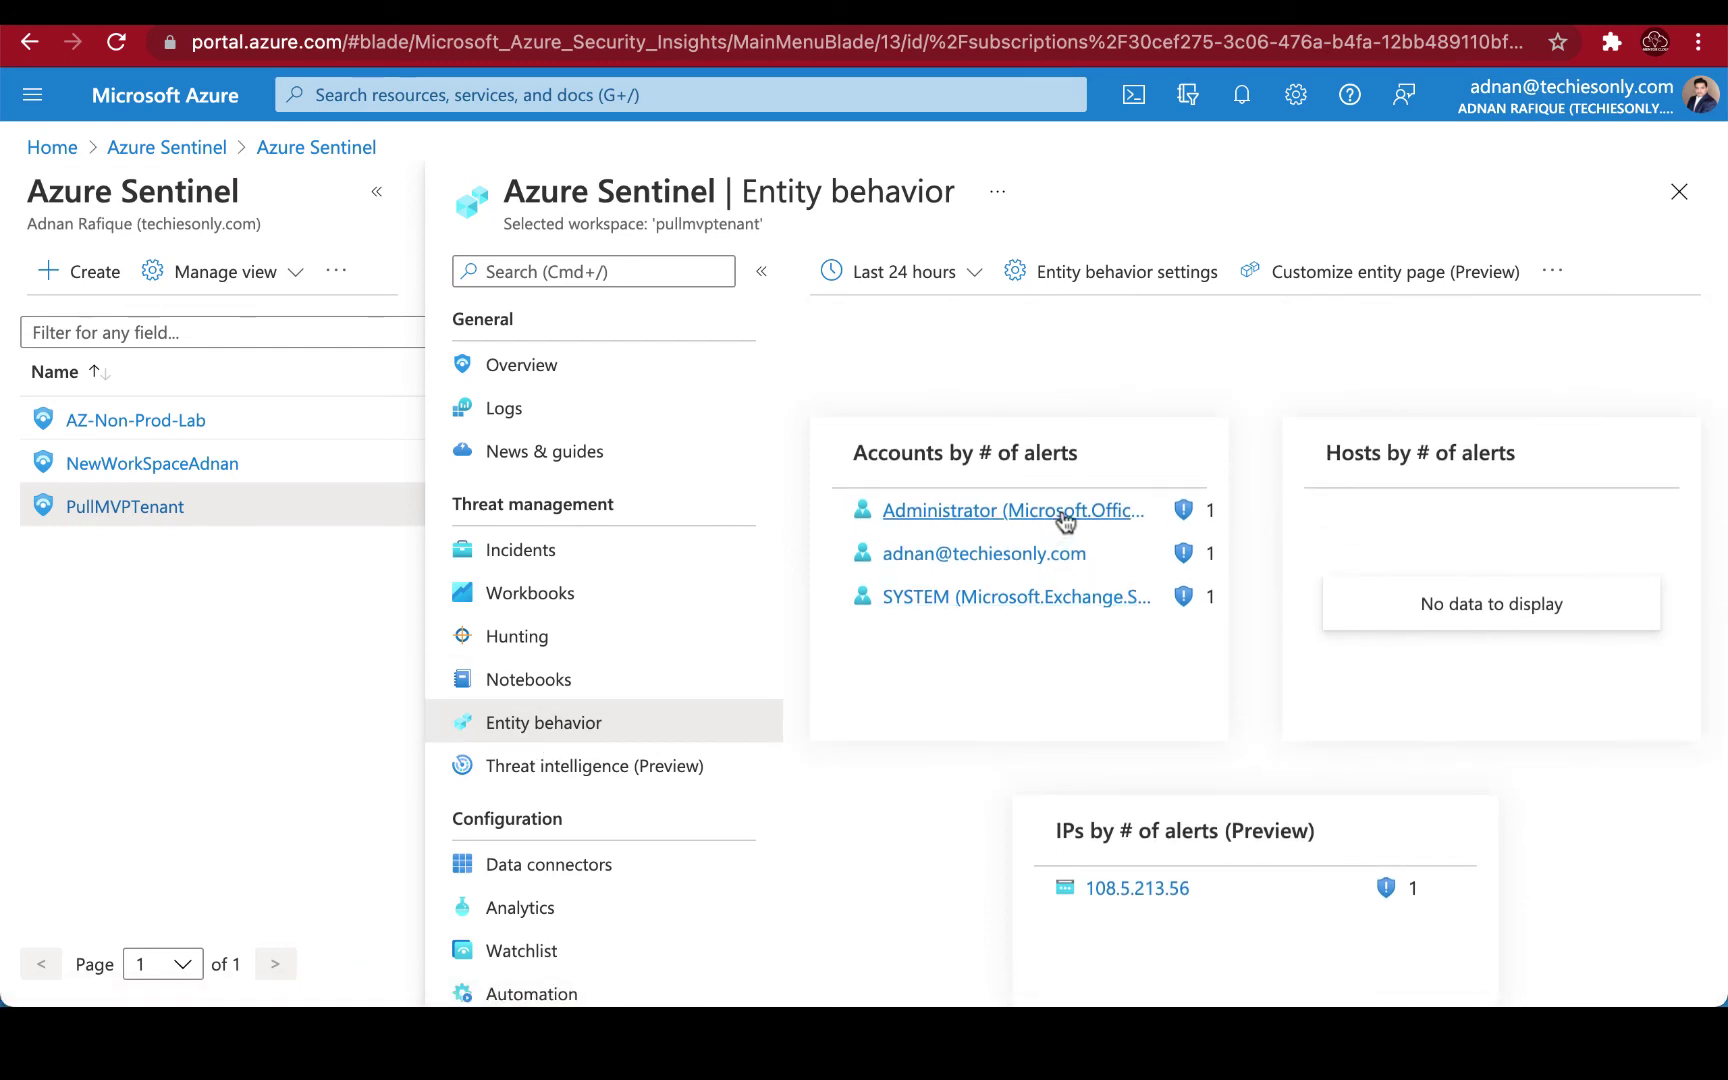
# Open the Administrator account's entity page from Accounts by # of alerts
pyautogui.click(1061, 509)
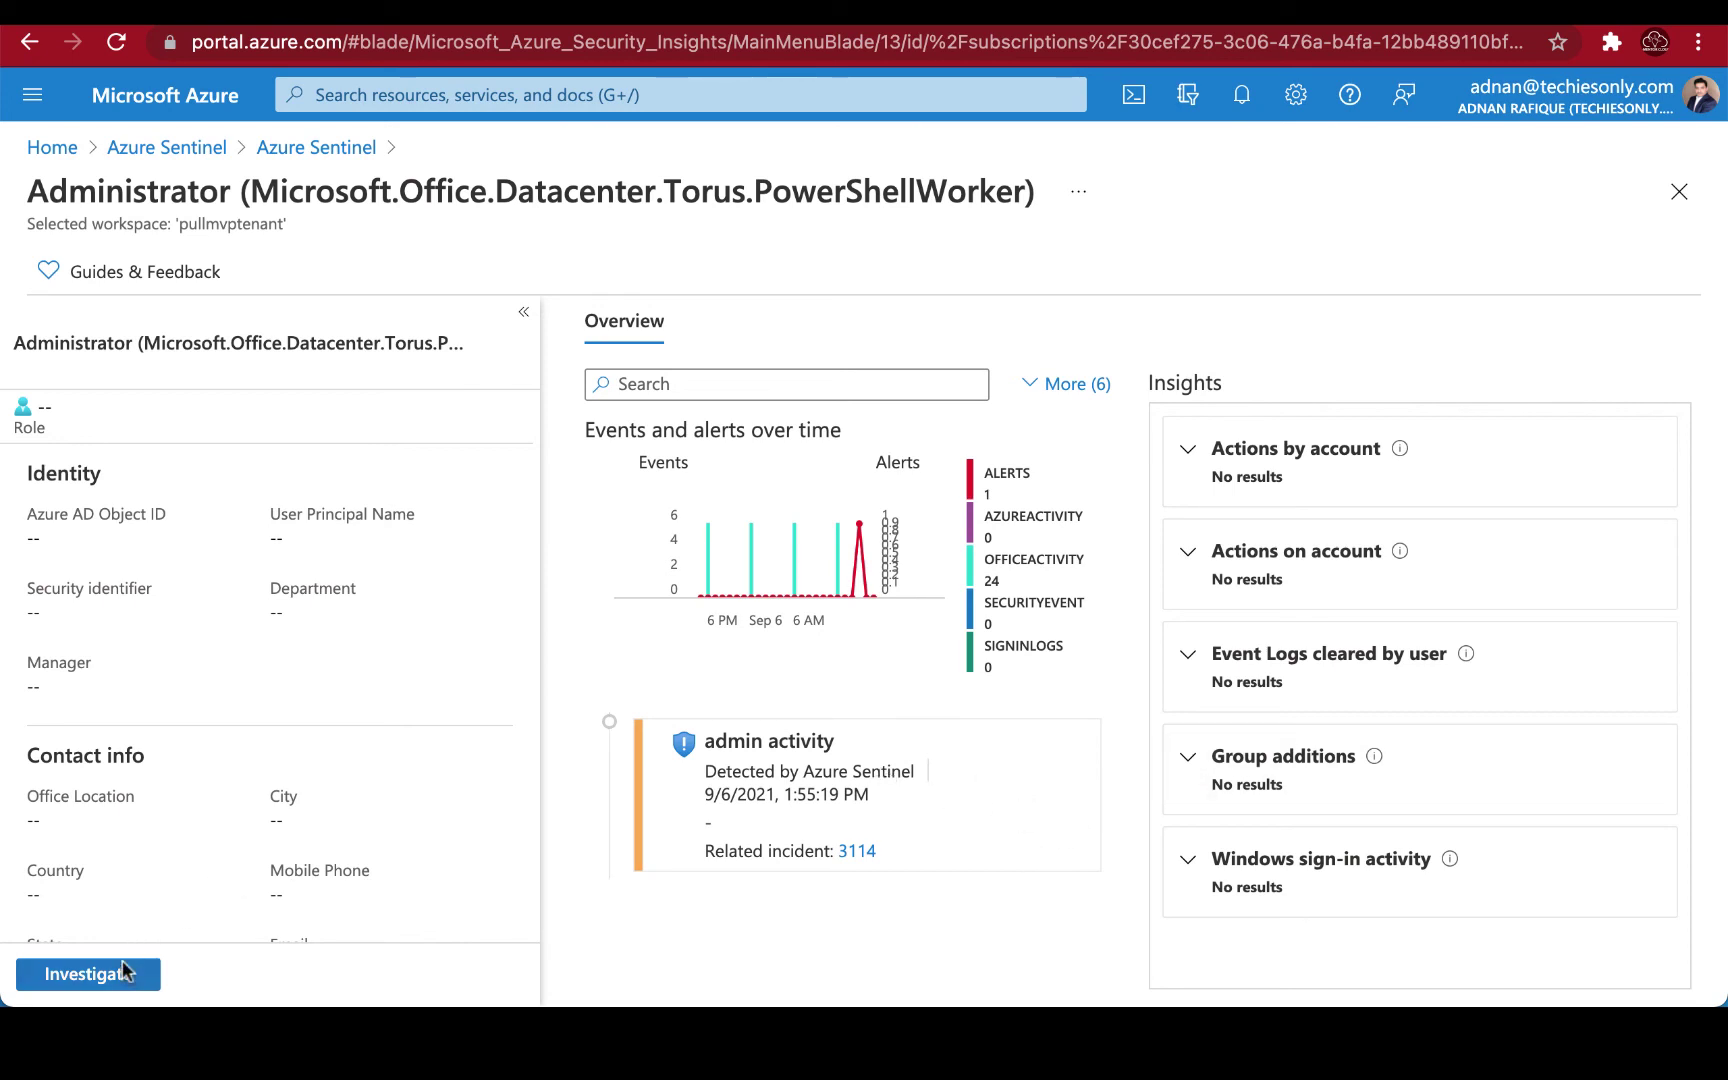
pyautogui.scroll(-2, 259, 742)
pyautogui.scroll(3, 260, 750)
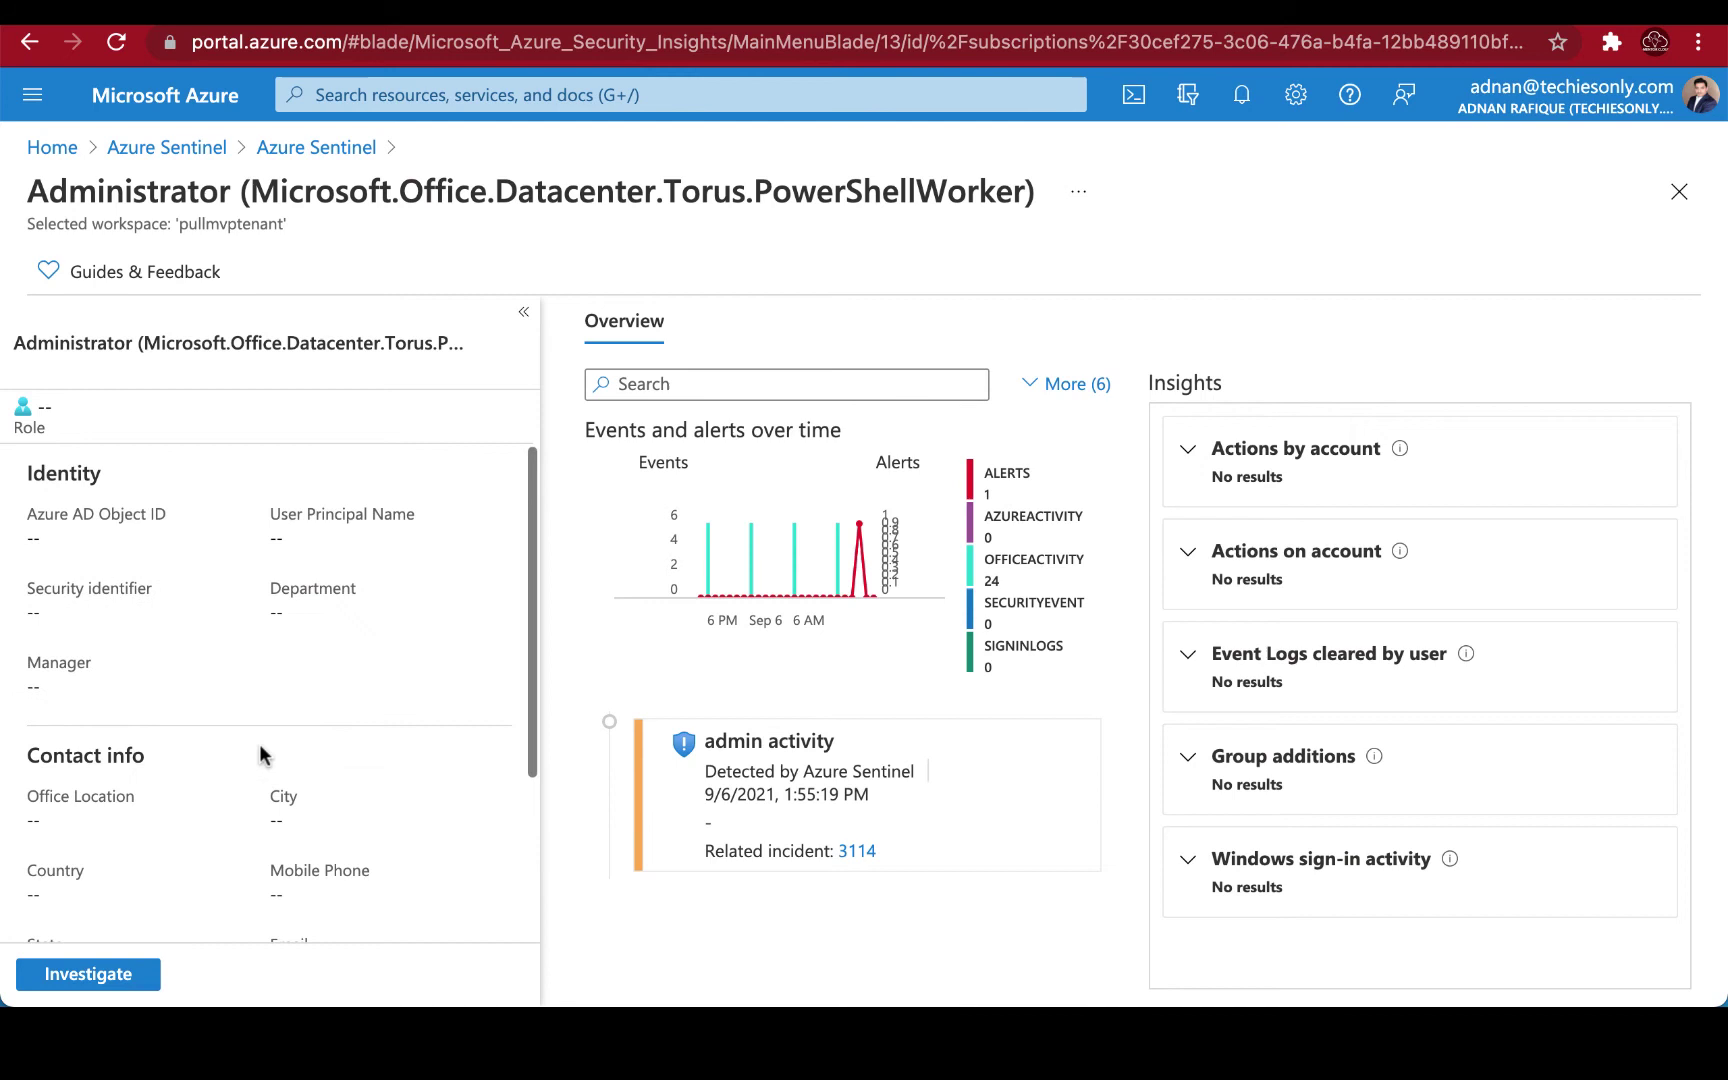
# Investigate the Administrator entity and show the Info panel for the +90 admin activity node
pyautogui.click(88, 975)
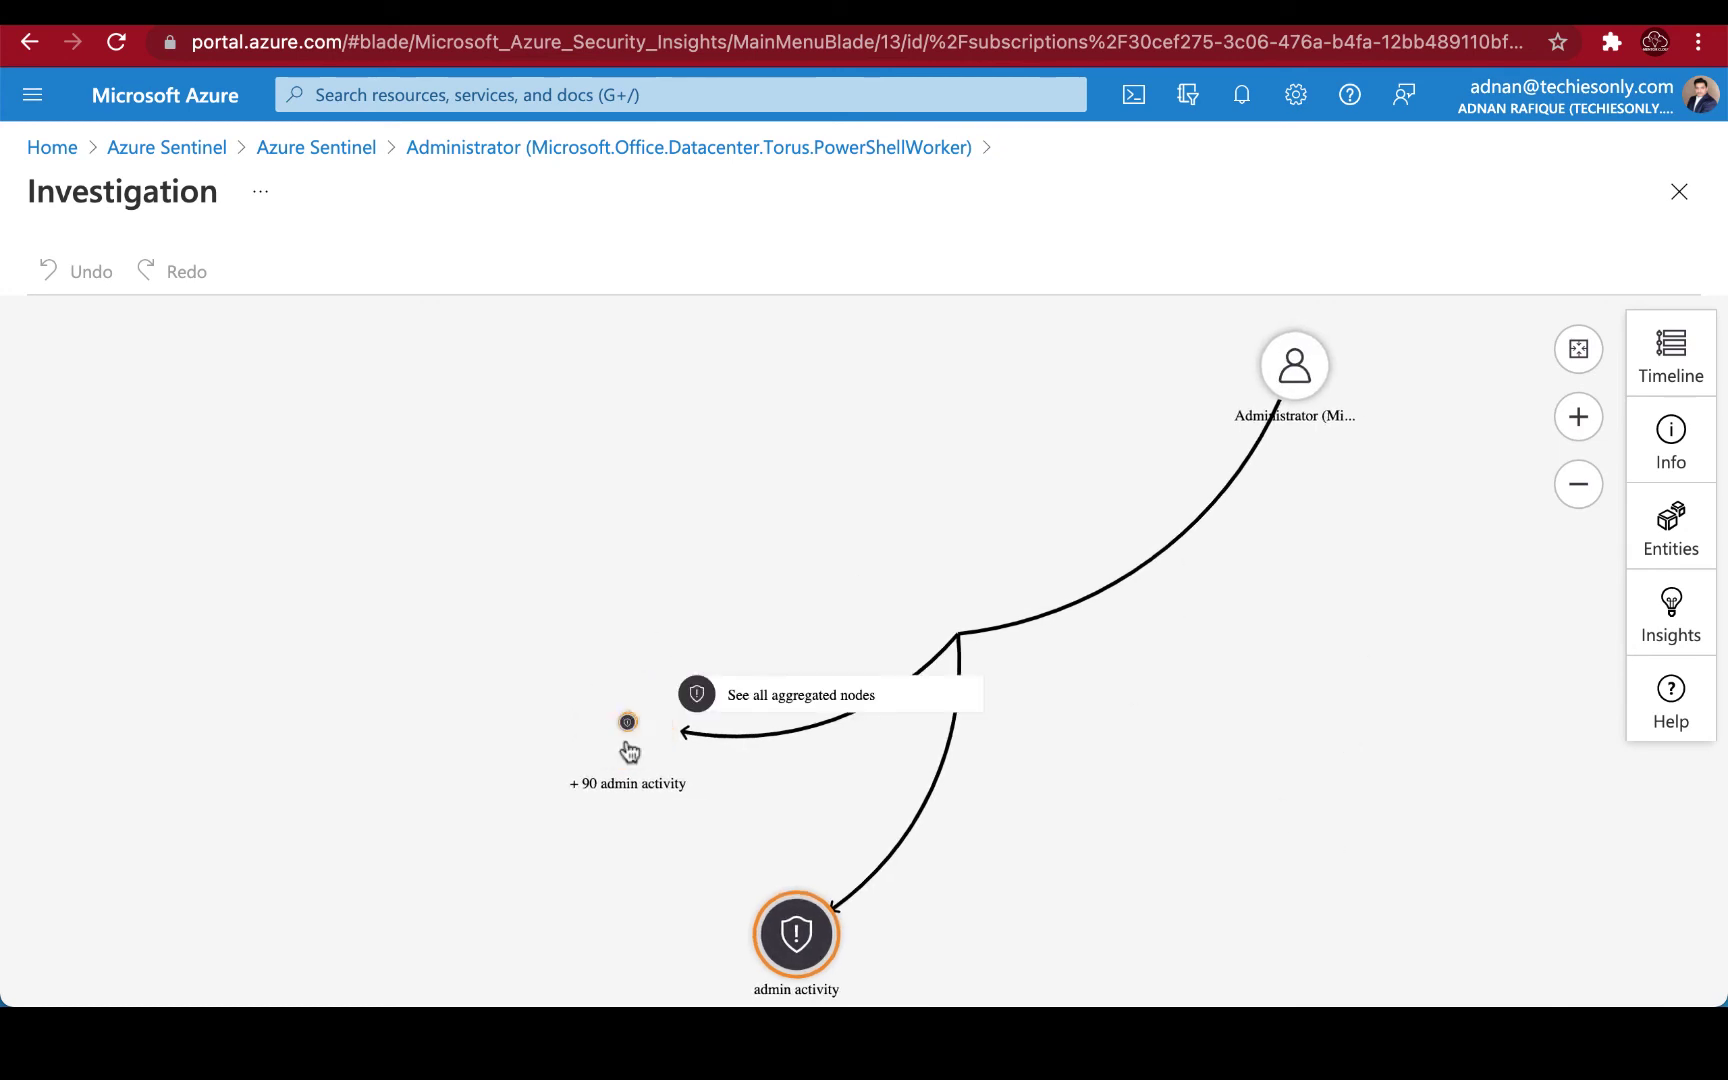
pyautogui.moveTo(625, 725)
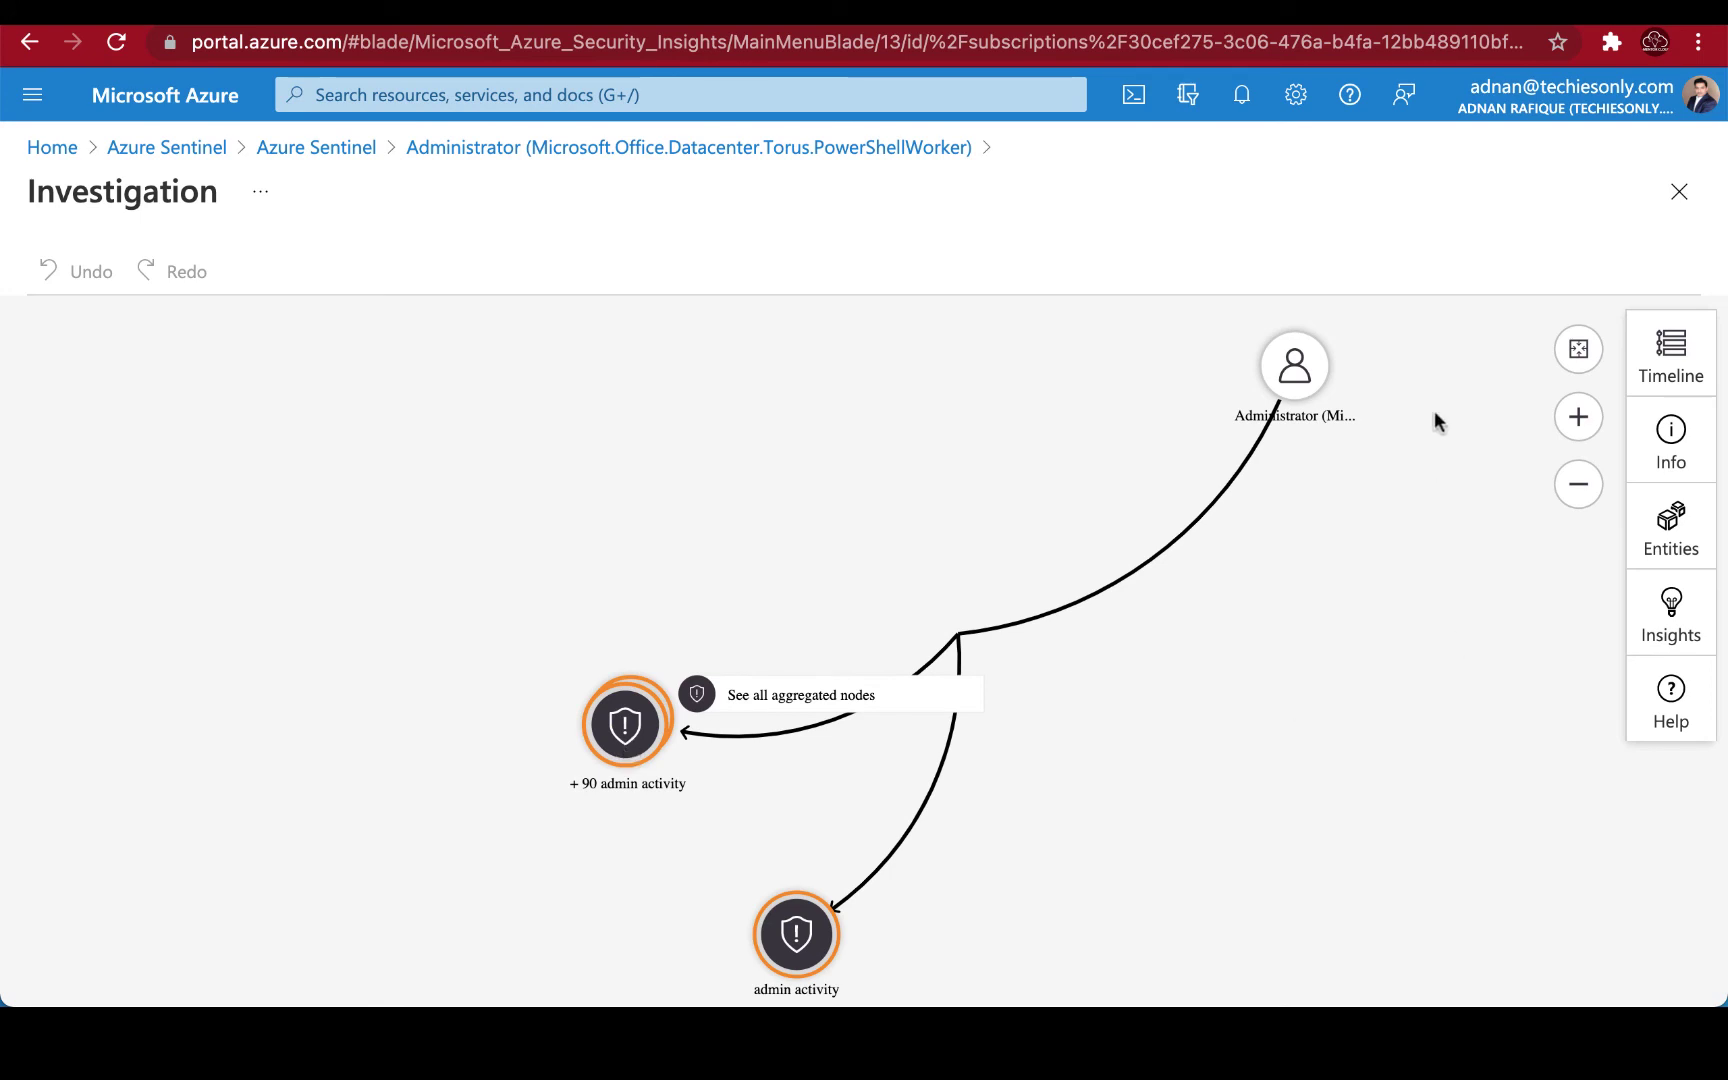
pyautogui.click(625, 731)
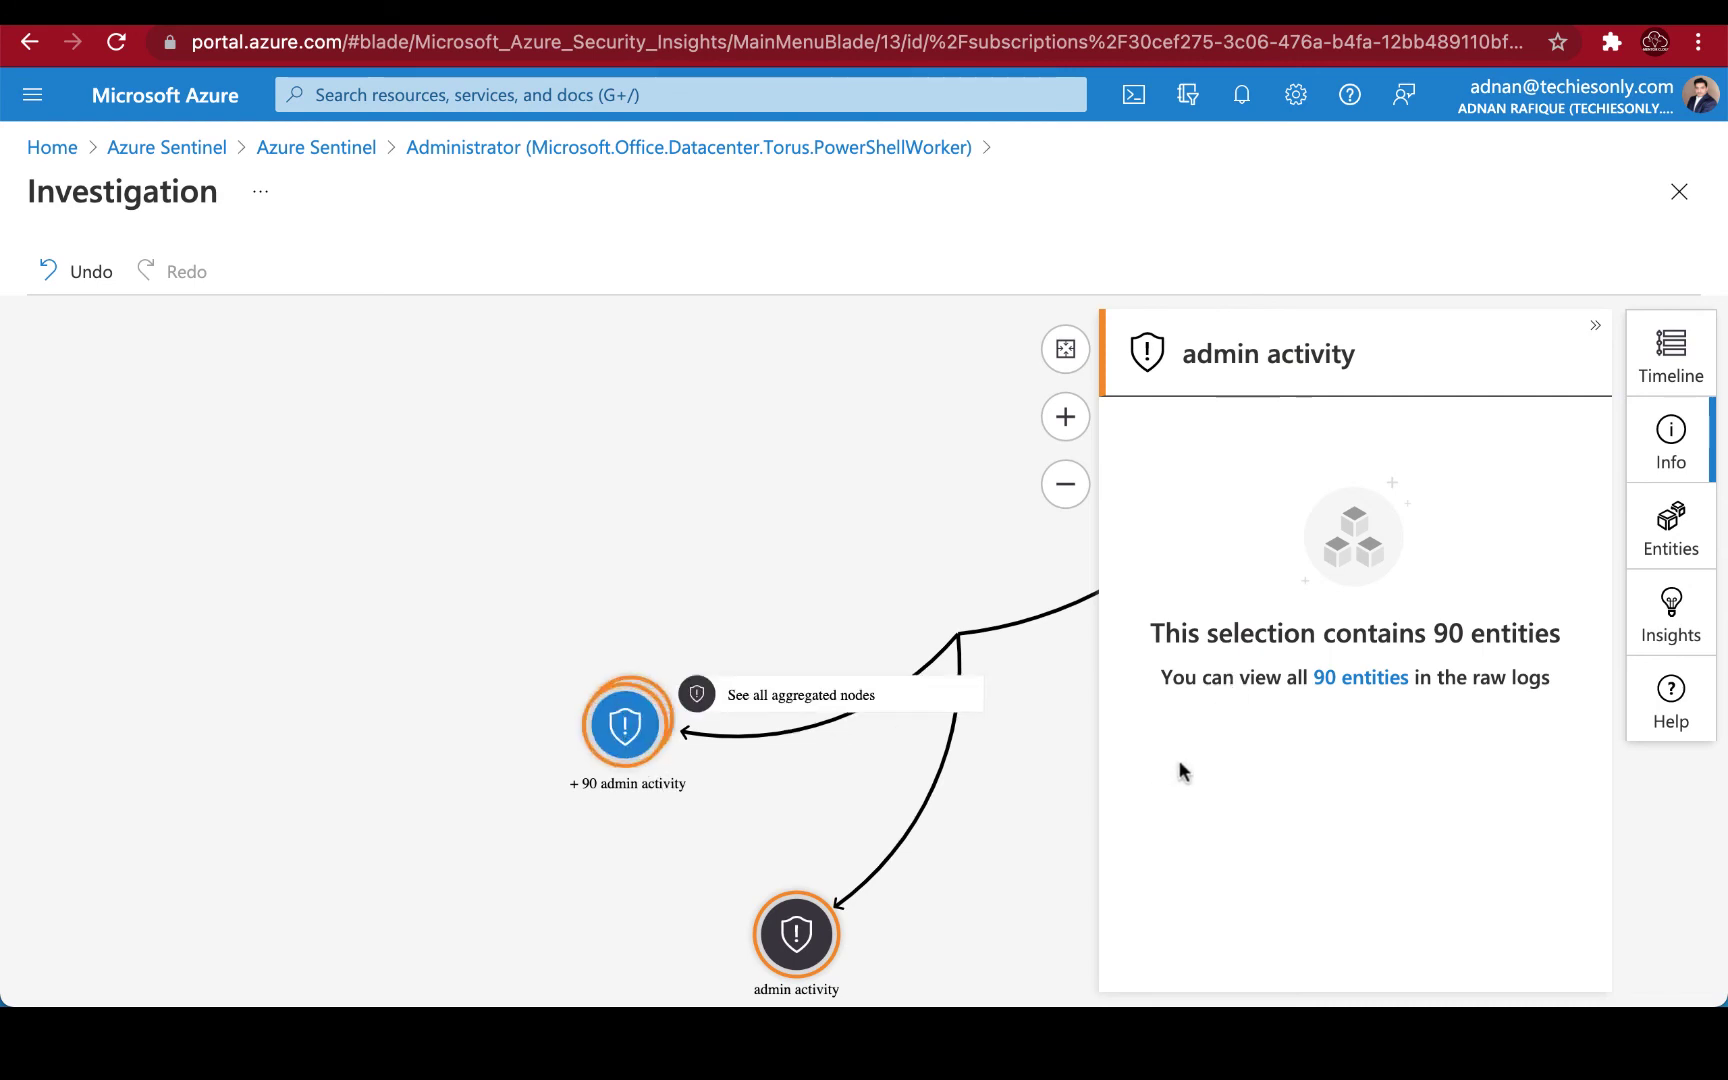
# View the 90 entities as Logs query results and expand the 9/1/2021 alert's fields
pyautogui.click(1362, 677)
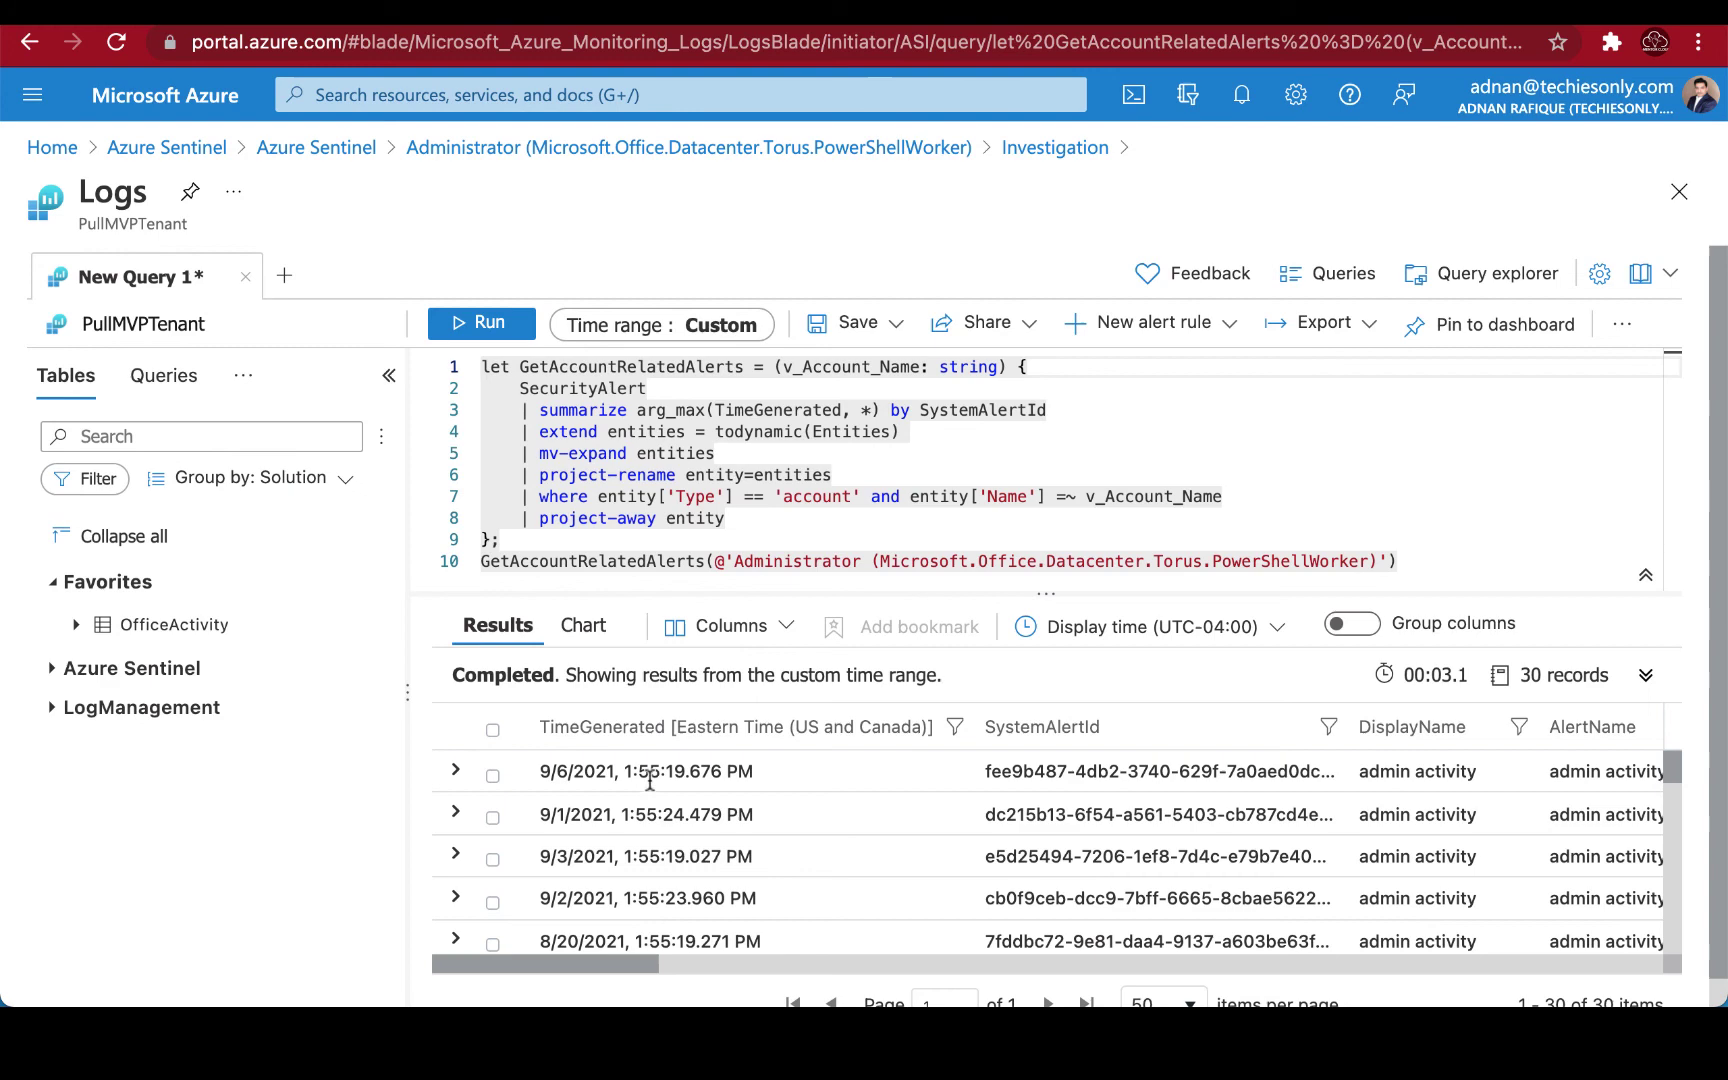
pyautogui.hscroll(2, 1031, 852)
pyautogui.hscroll(3, 1031, 852)
pyautogui.hscroll(3, 1031, 852)
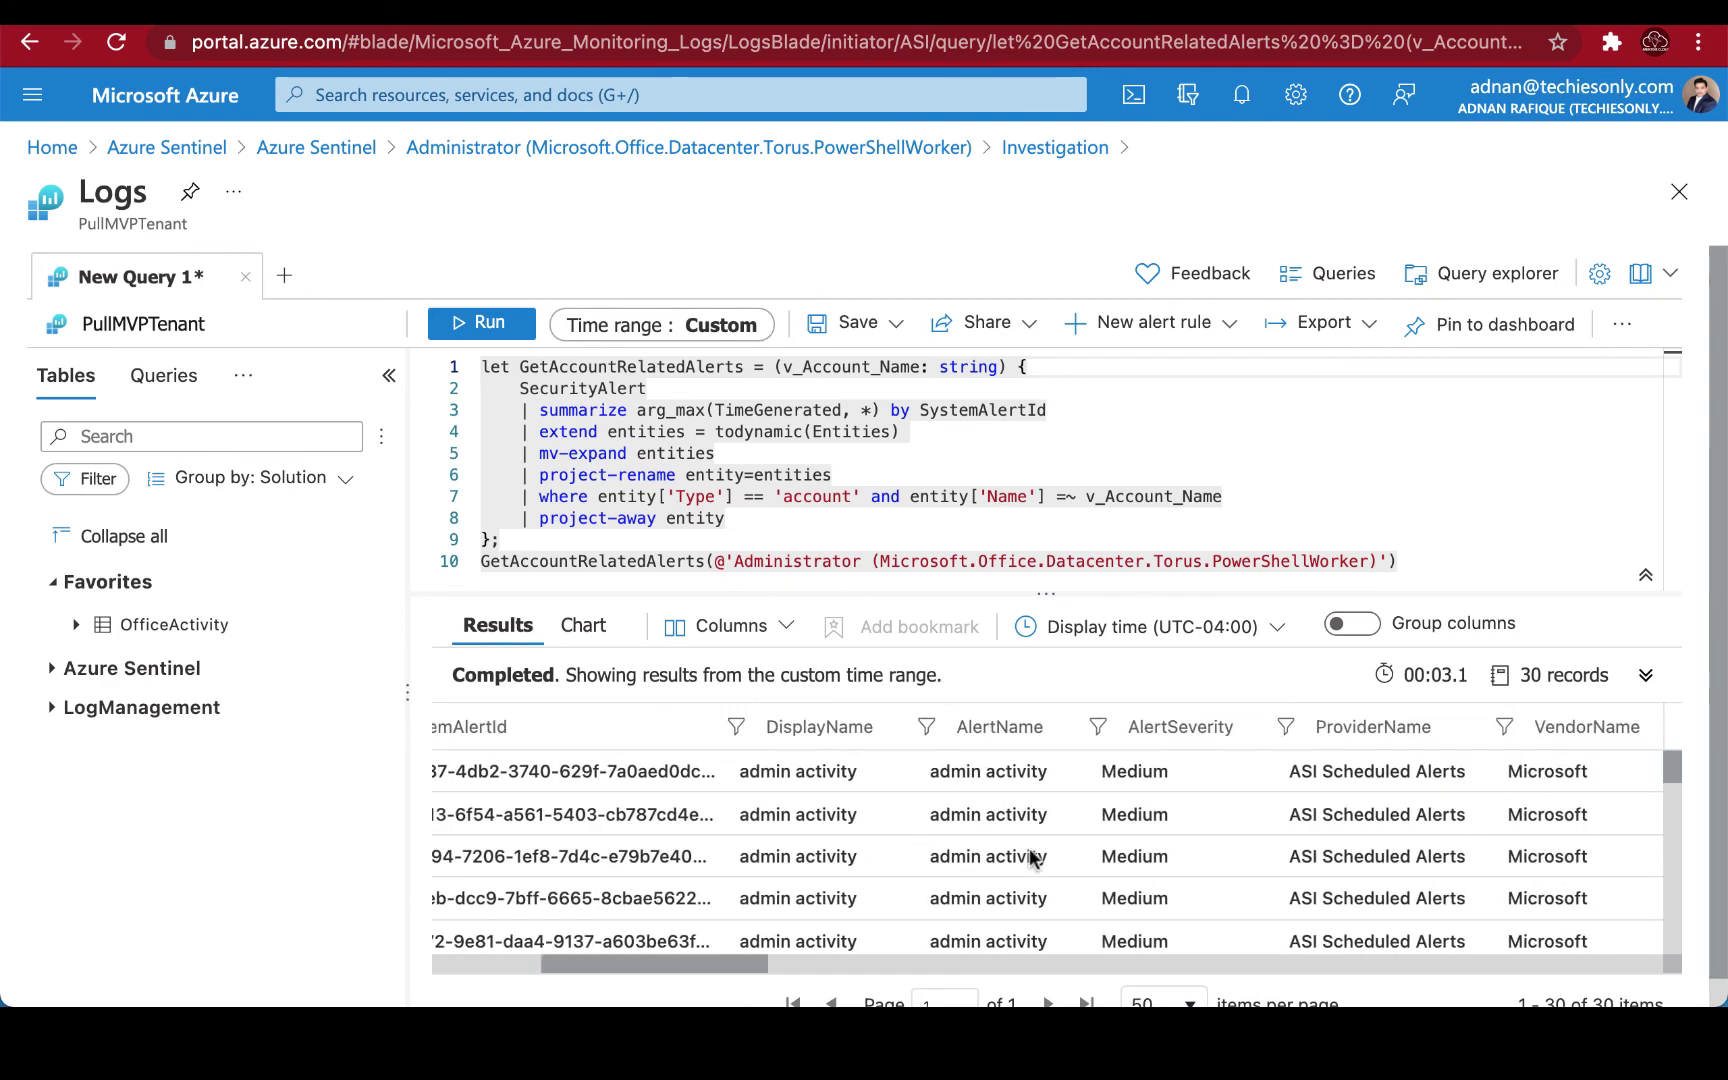
pyautogui.hscroll(5, 1031, 853)
pyautogui.hscroll(1, 1030, 852)
pyautogui.hscroll(3, 1030, 852)
pyautogui.hscroll(2, 1031, 852)
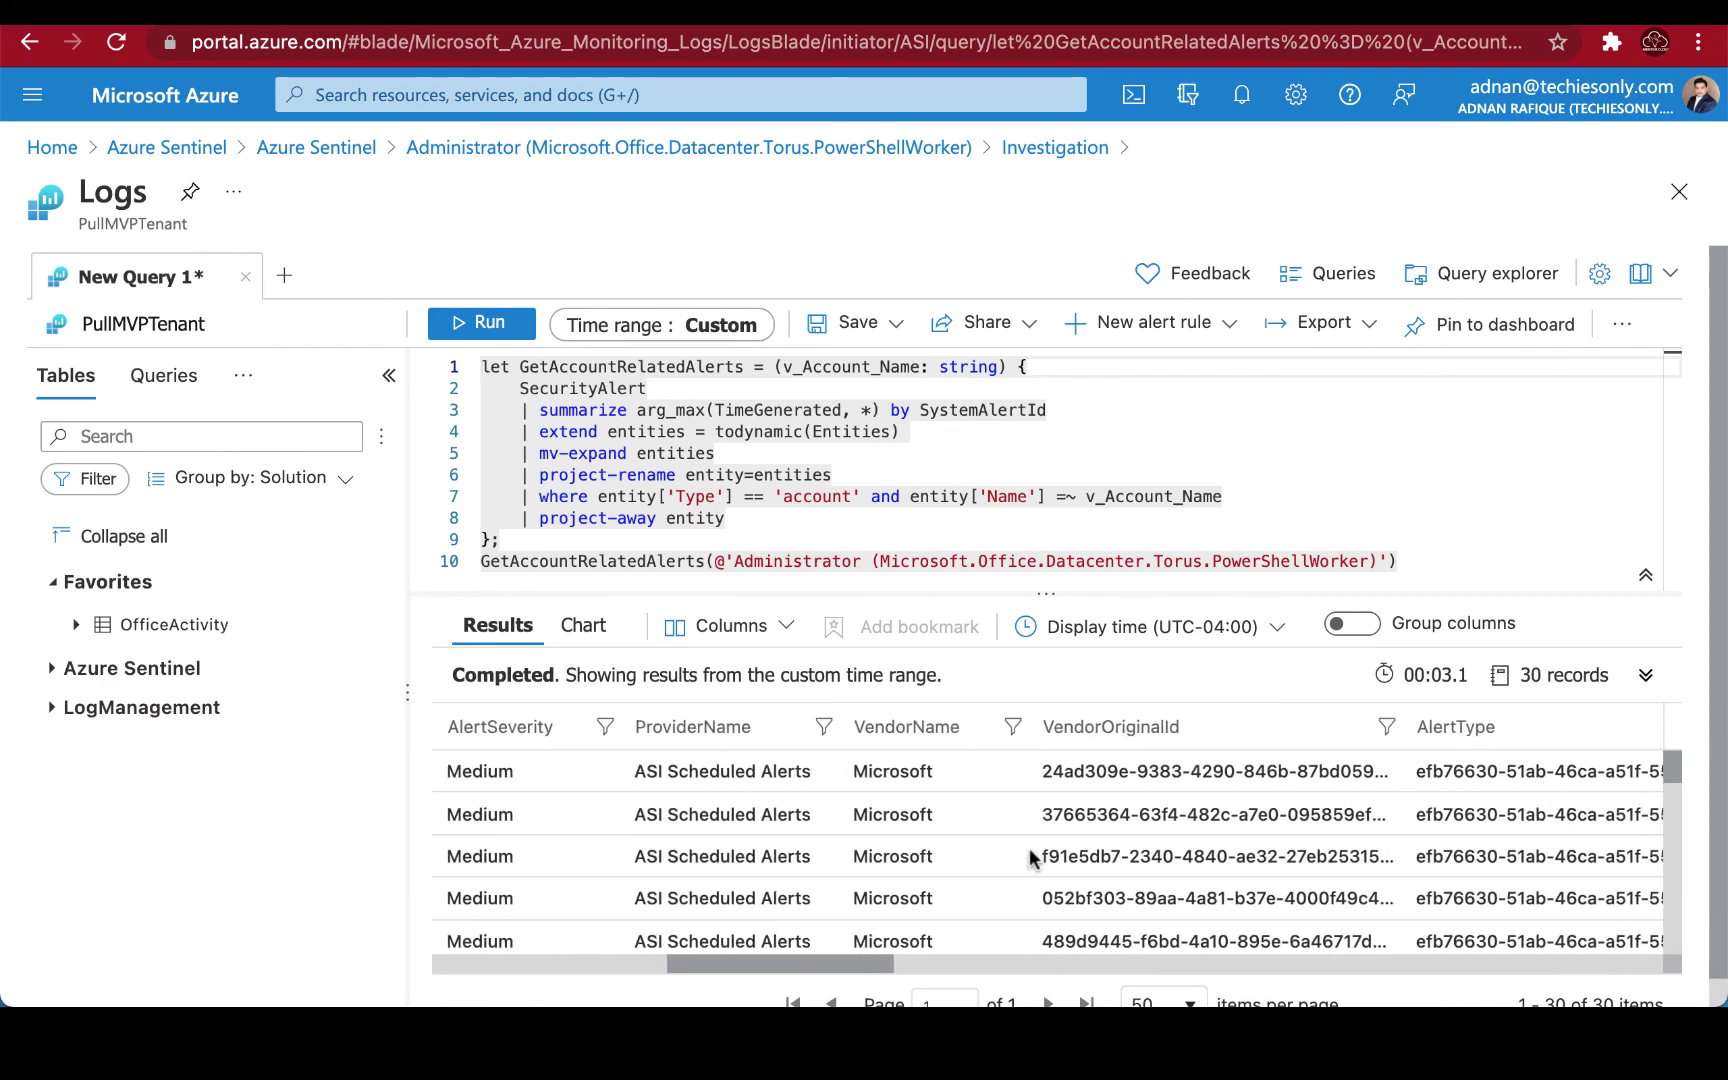
pyautogui.hscroll(5, 1030, 852)
pyautogui.hscroll(3, 1031, 852)
pyautogui.hscroll(1, 1031, 852)
pyautogui.hscroll(3, 1030, 852)
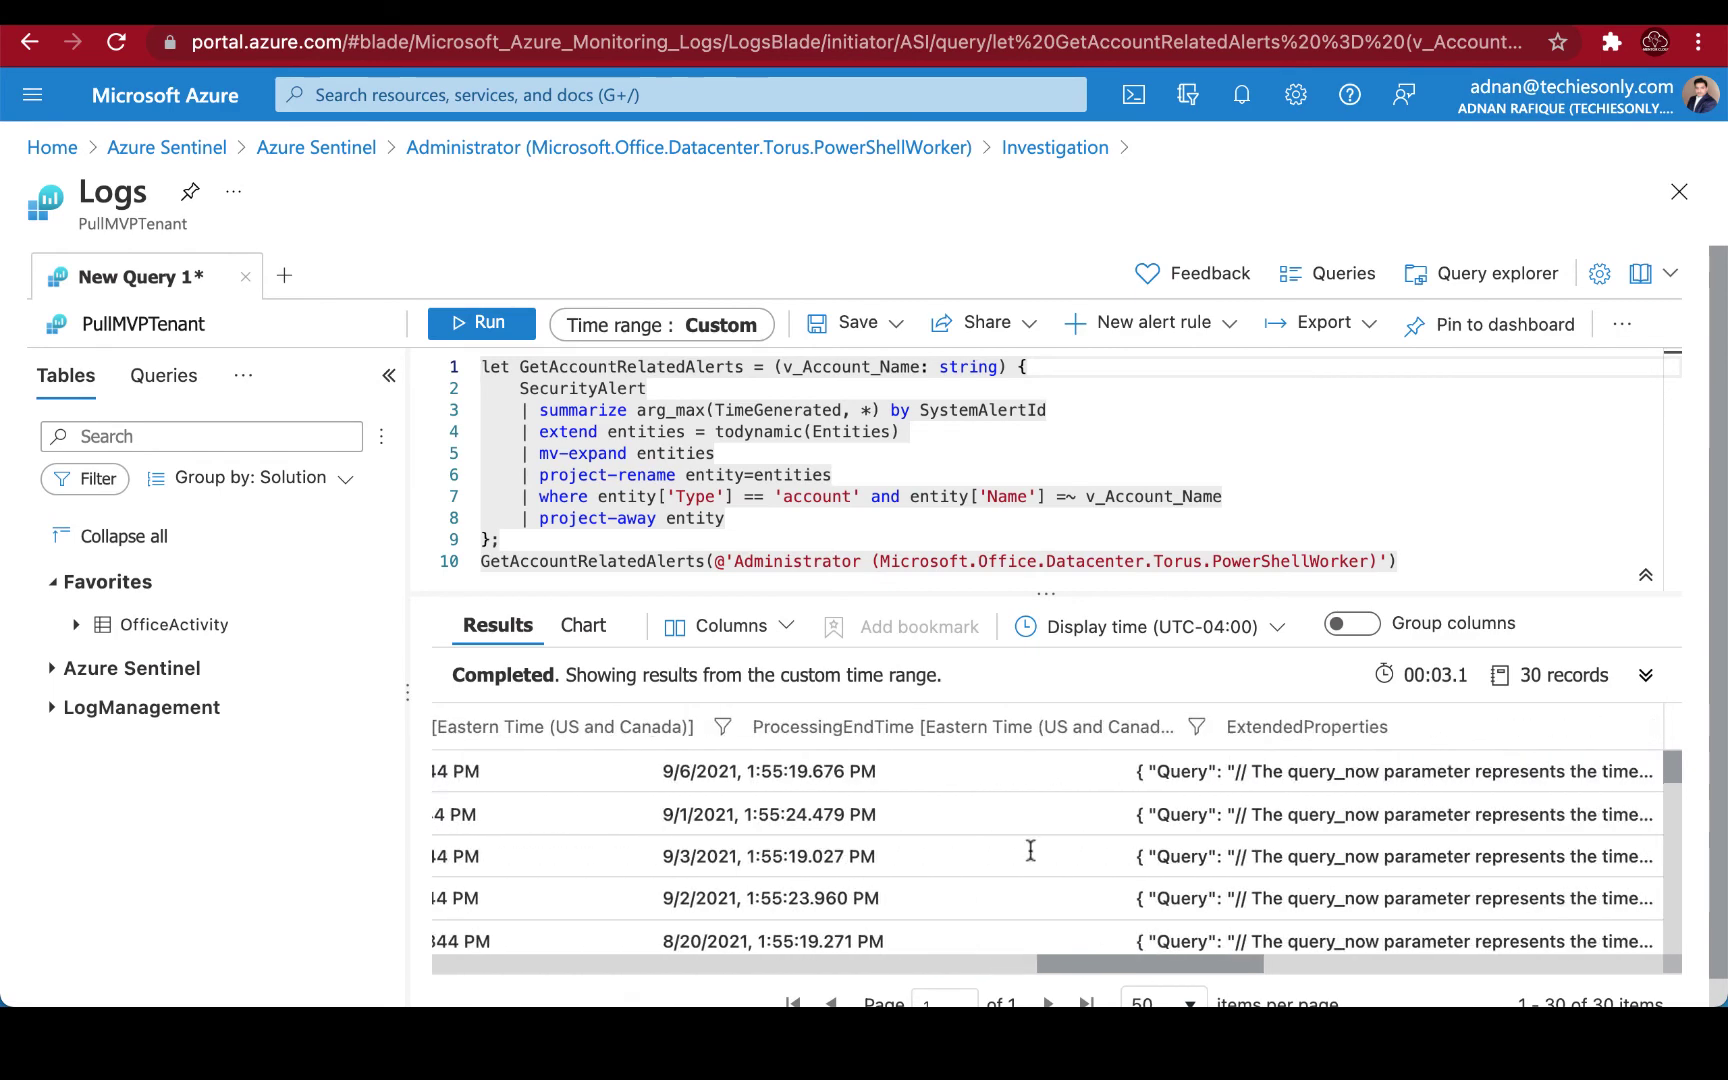
pyautogui.hscroll(3, 1030, 852)
pyautogui.hscroll(1, 1030, 852)
pyautogui.hscroll(1, 1031, 852)
pyautogui.hscroll(4, 1030, 852)
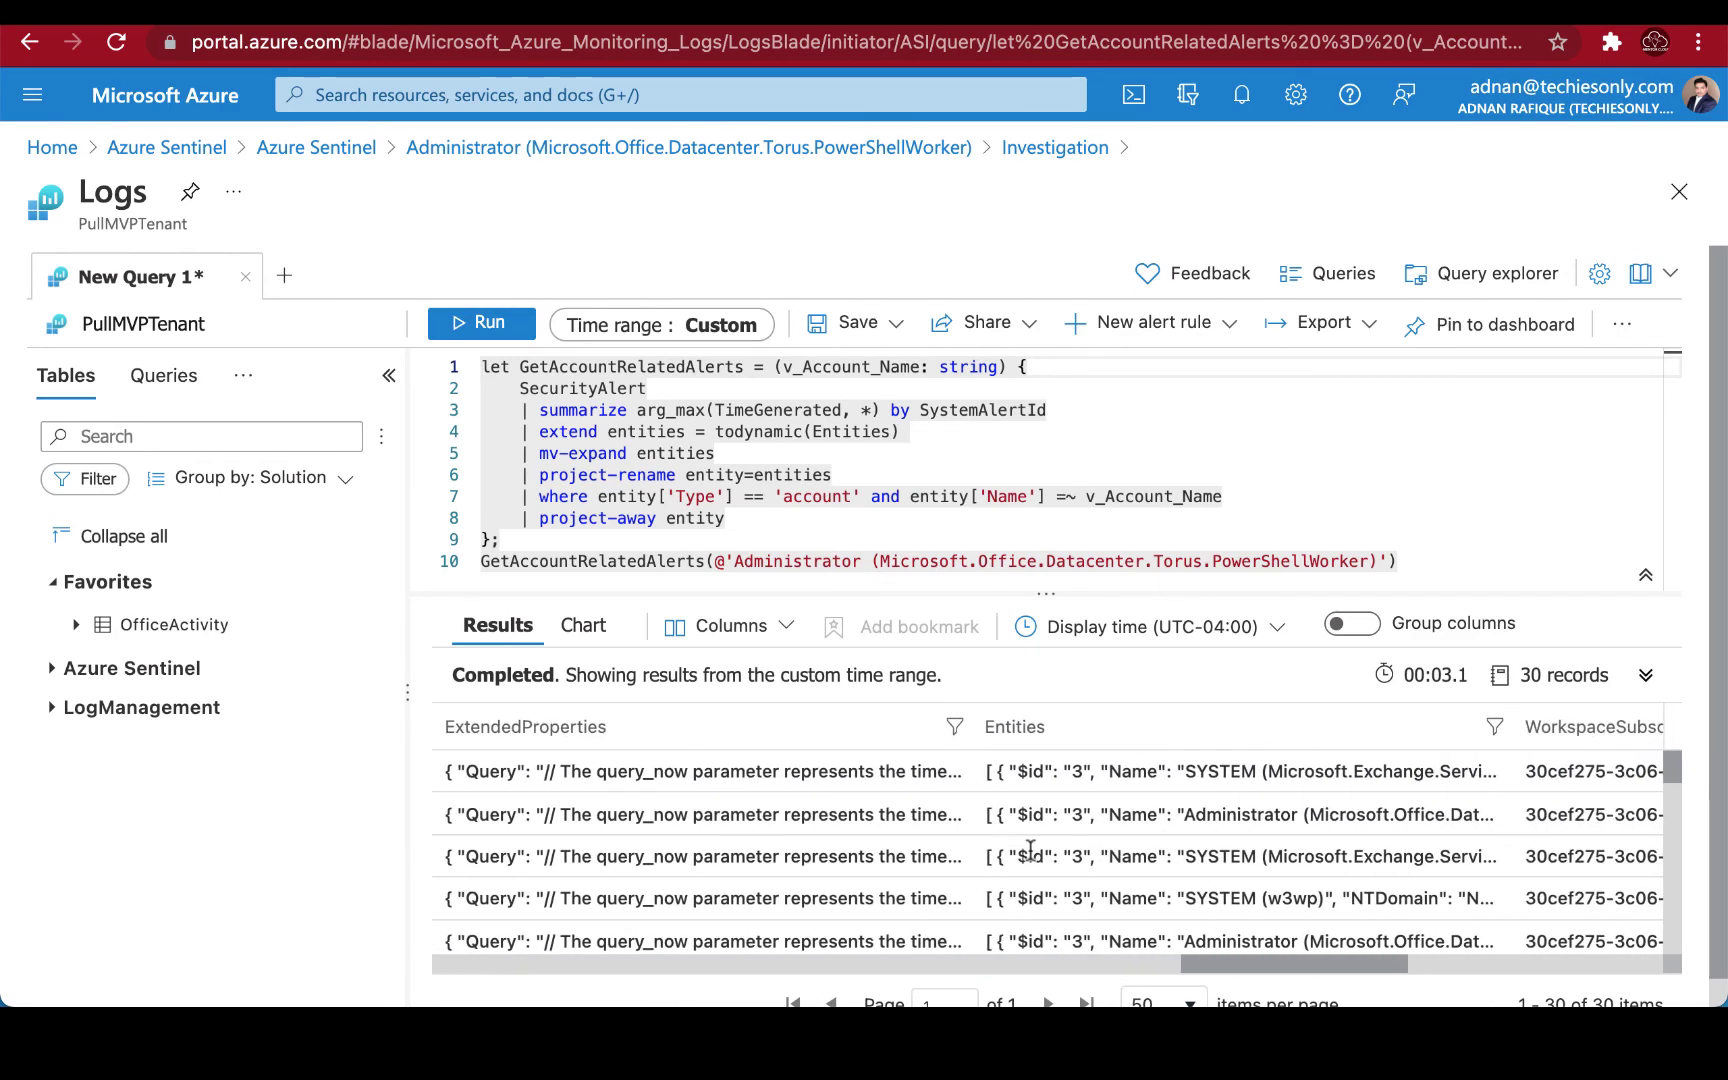
pyautogui.hscroll(1, 1030, 852)
pyautogui.hscroll(3, 1030, 852)
pyautogui.hscroll(3, 1015, 860)
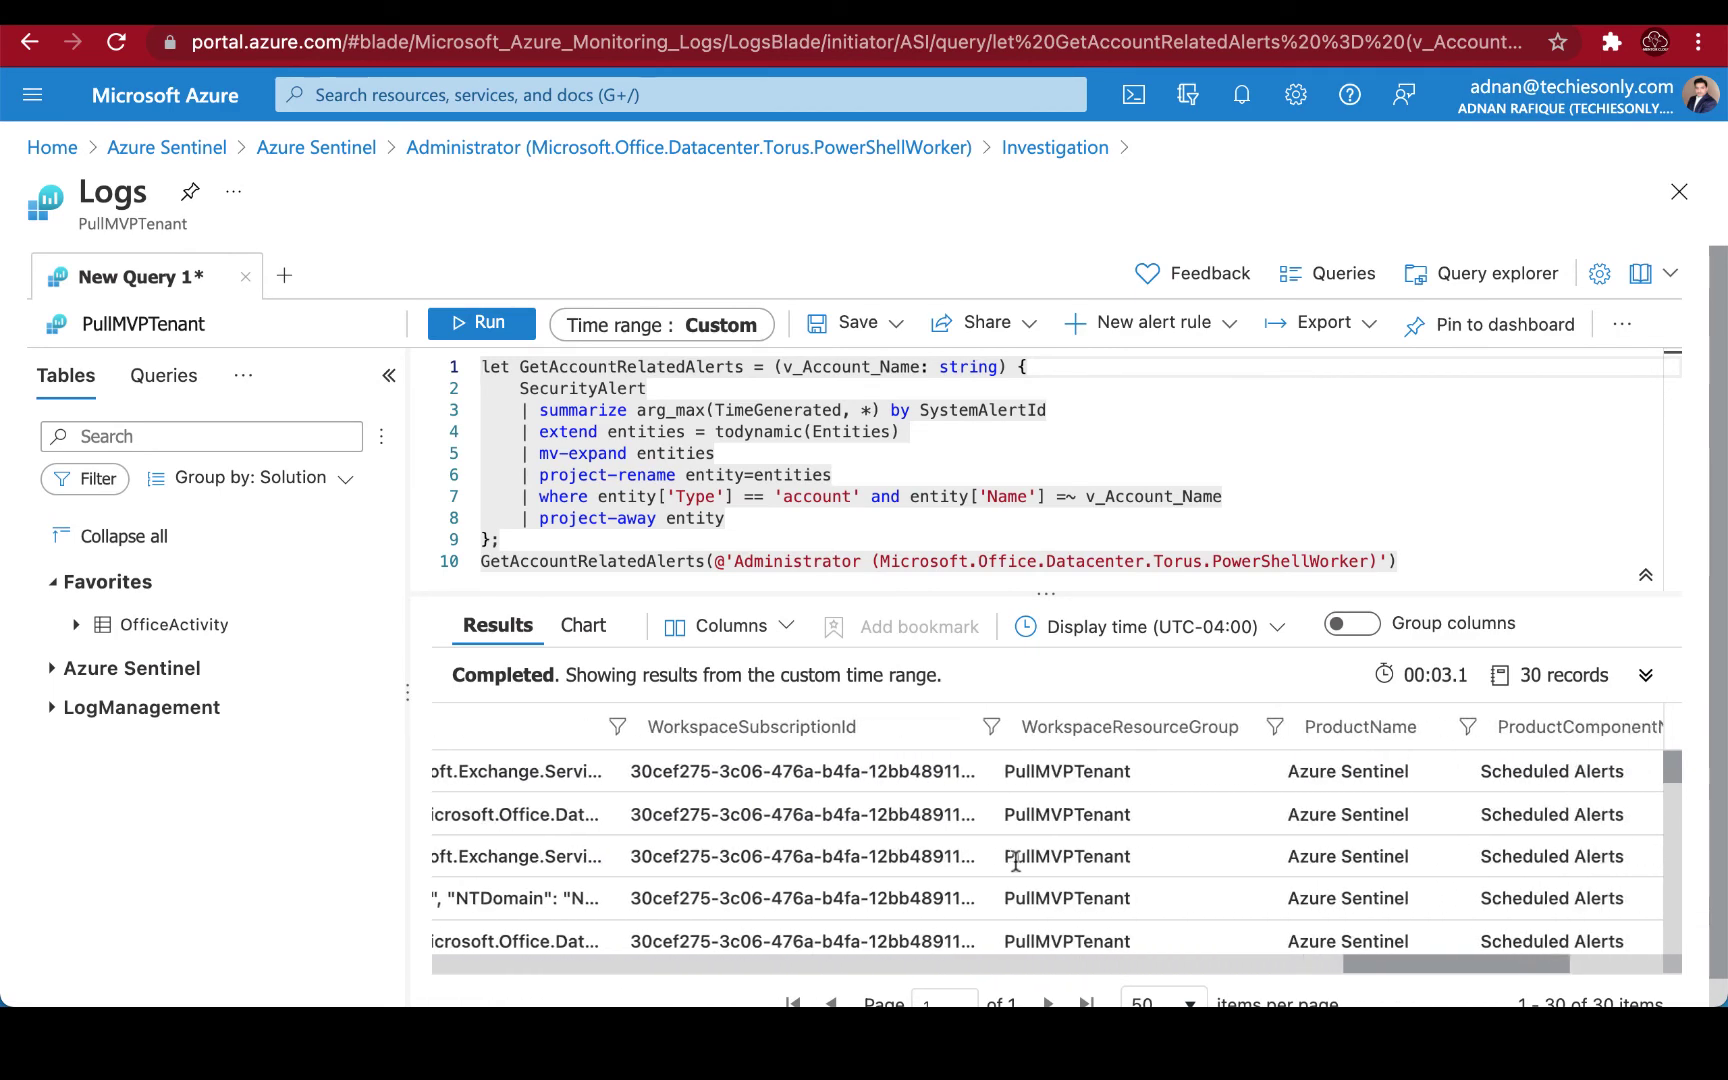
pyautogui.hscroll(1, 1015, 861)
pyautogui.hscroll(3, 1015, 861)
pyautogui.hscroll(-1, 1015, 860)
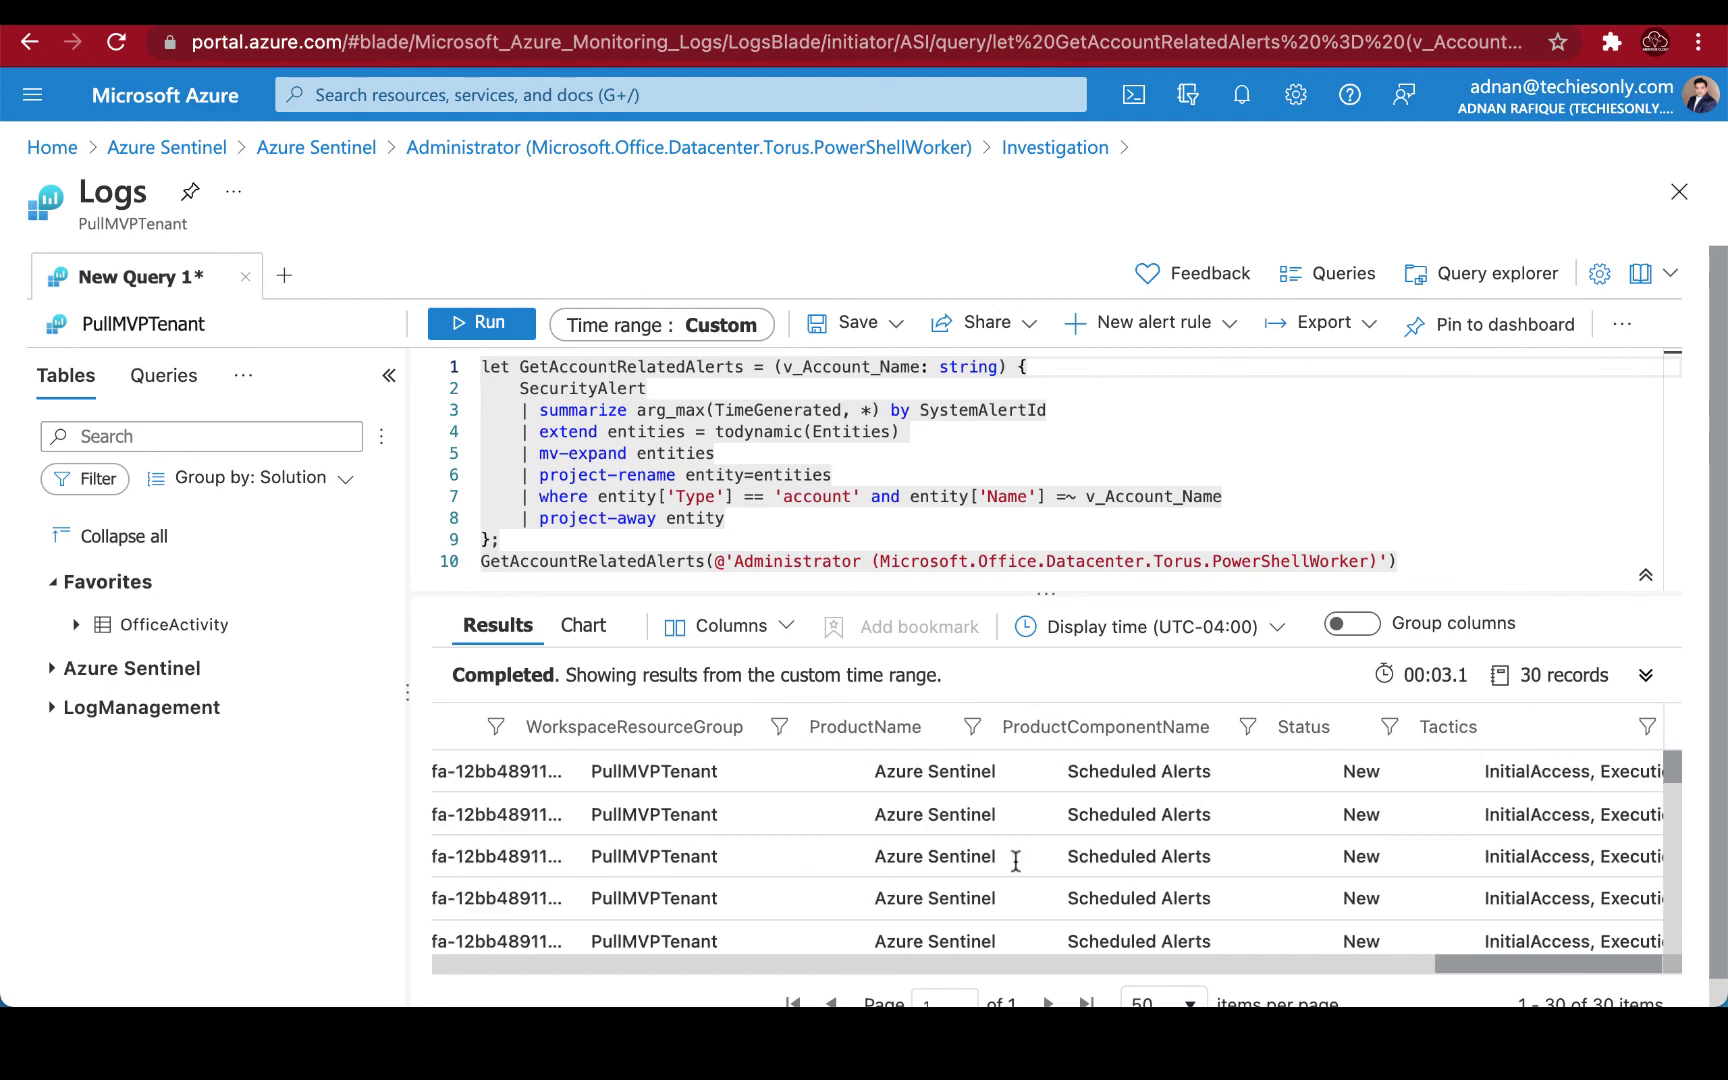
pyautogui.hscroll(-4, 1016, 860)
pyautogui.hscroll(-2, 1016, 860)
pyautogui.hscroll(-1, 1015, 861)
pyautogui.hscroll(-3, 1015, 860)
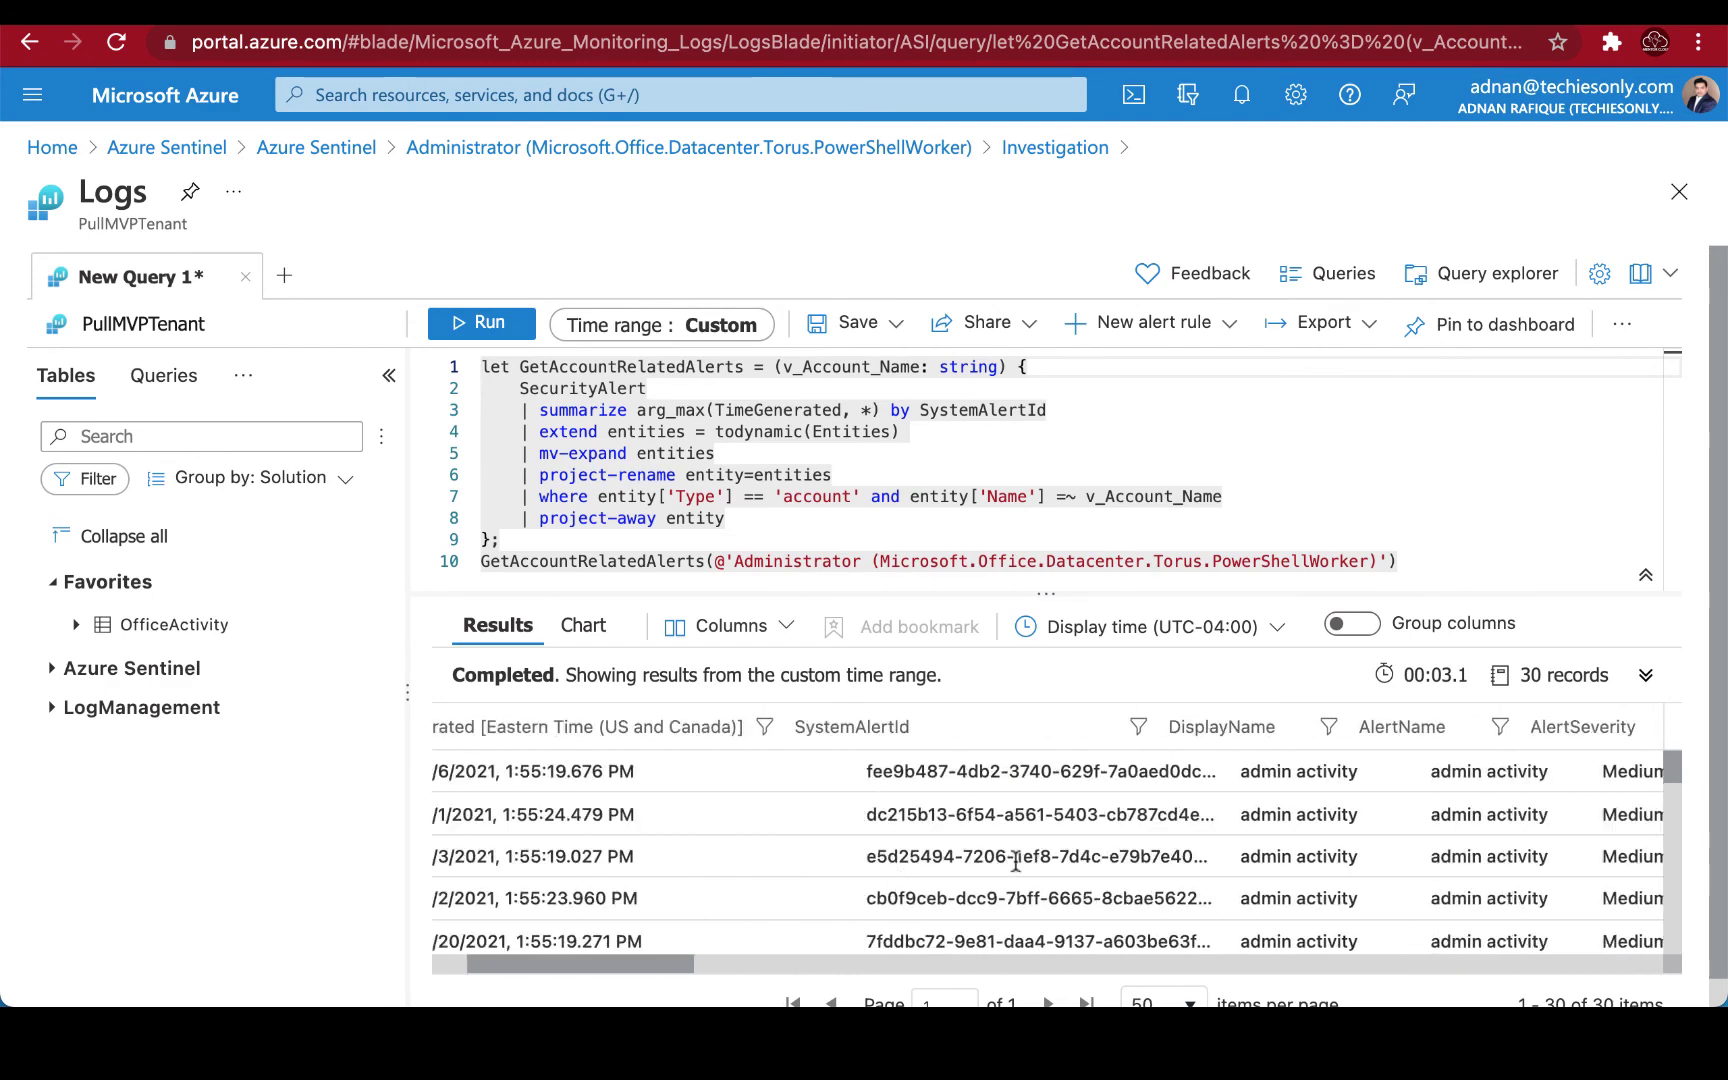
pyautogui.hscroll(-2, 1015, 861)
pyautogui.scroll(-1, 1015, 860)
pyautogui.scroll(1, 1016, 860)
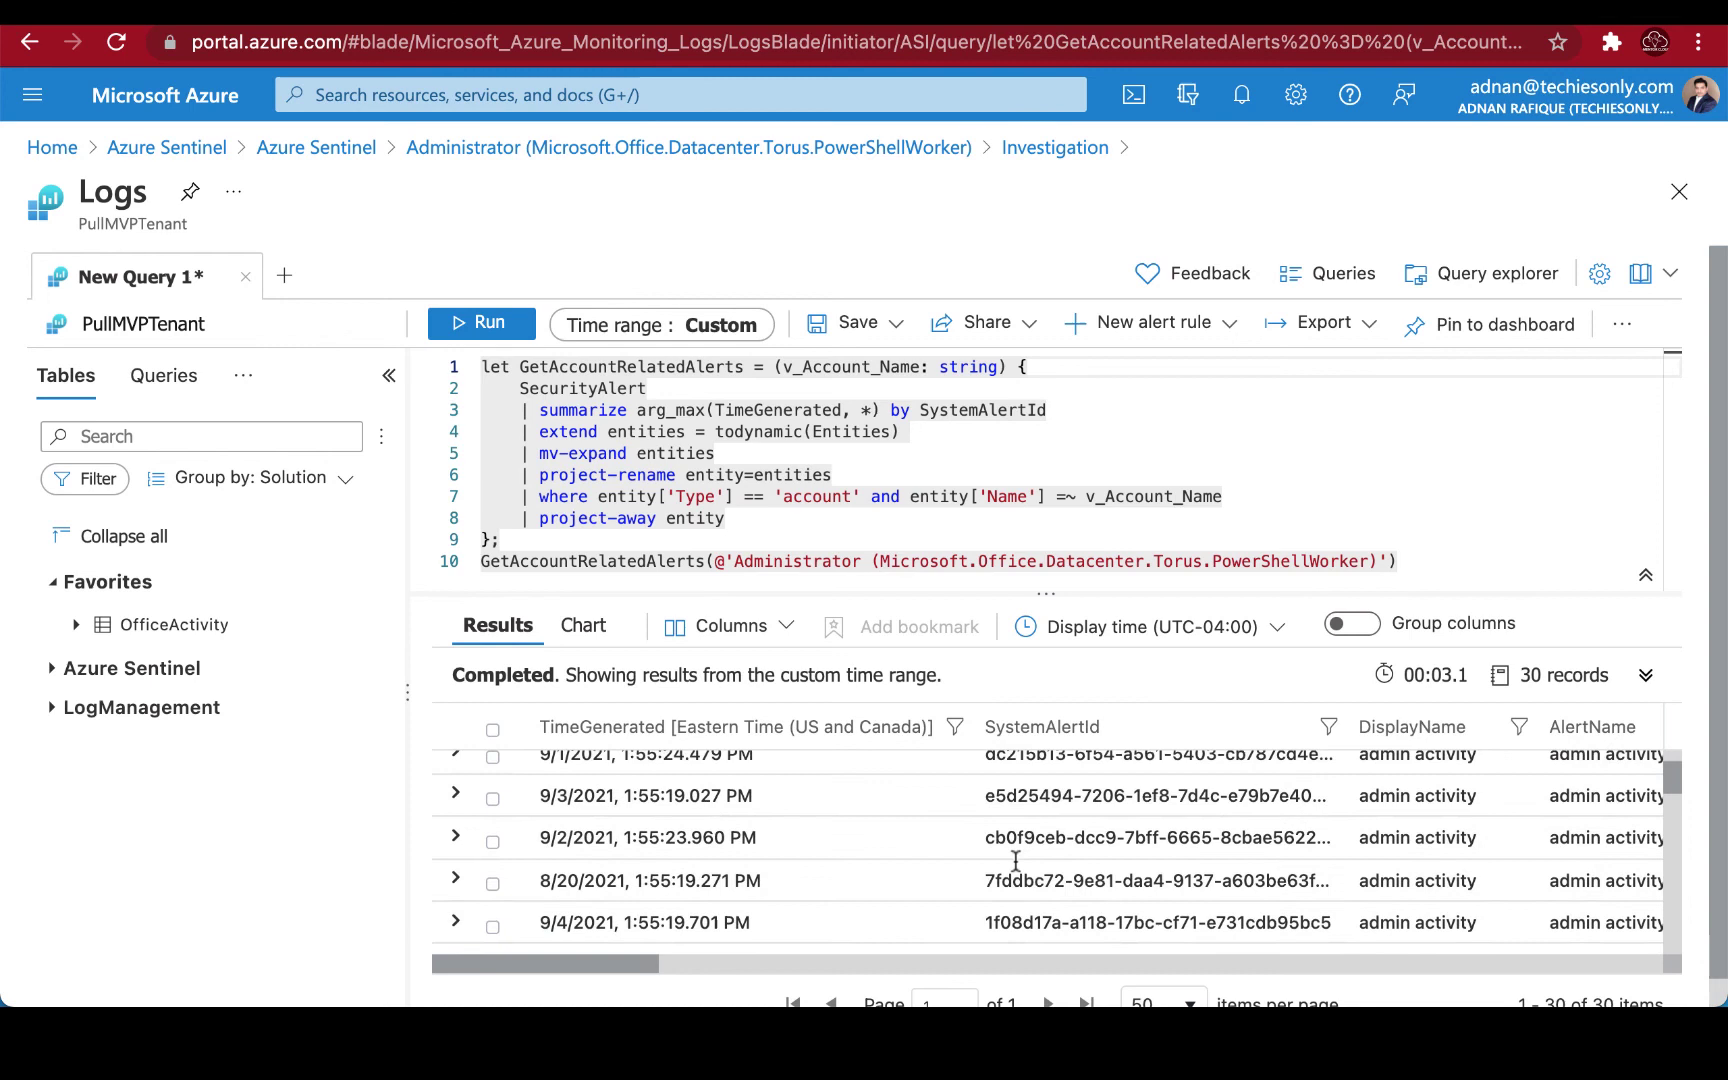
pyautogui.scroll(1, 1015, 861)
pyautogui.click(456, 813)
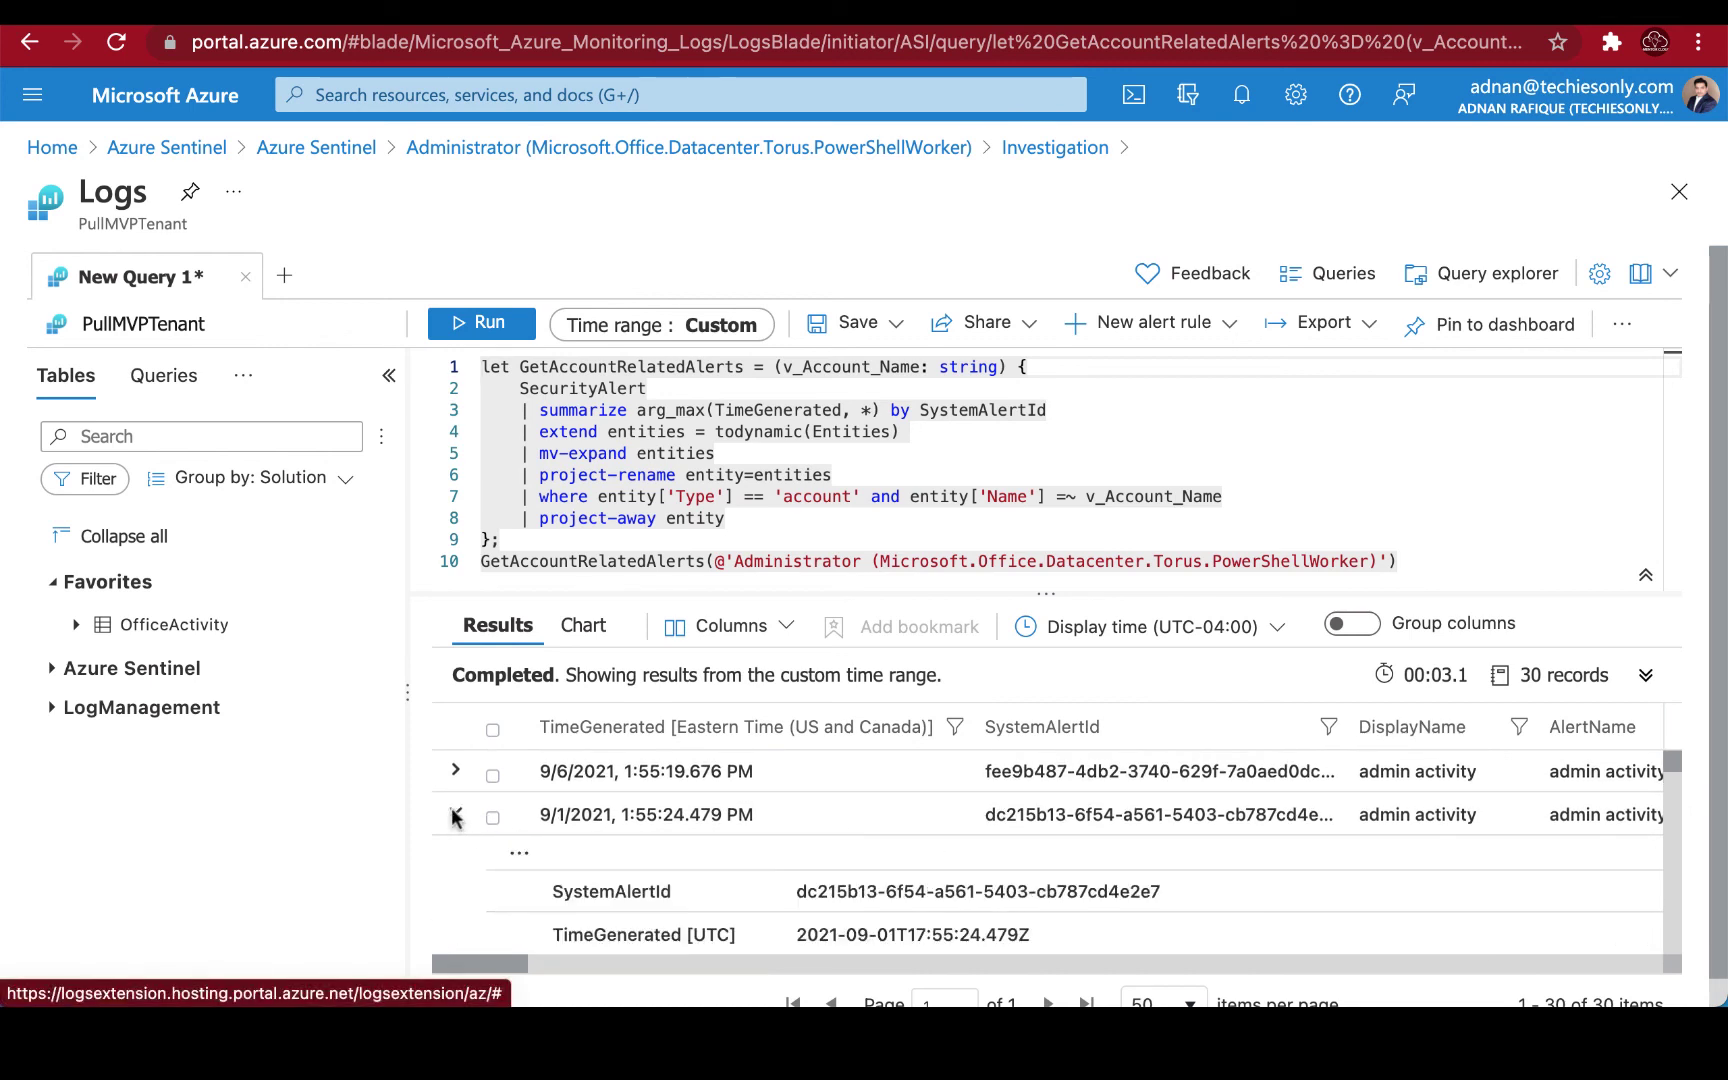
pyautogui.scroll(-1, 752, 829)
pyautogui.scroll(-2, 752, 829)
pyautogui.scroll(-2, 753, 834)
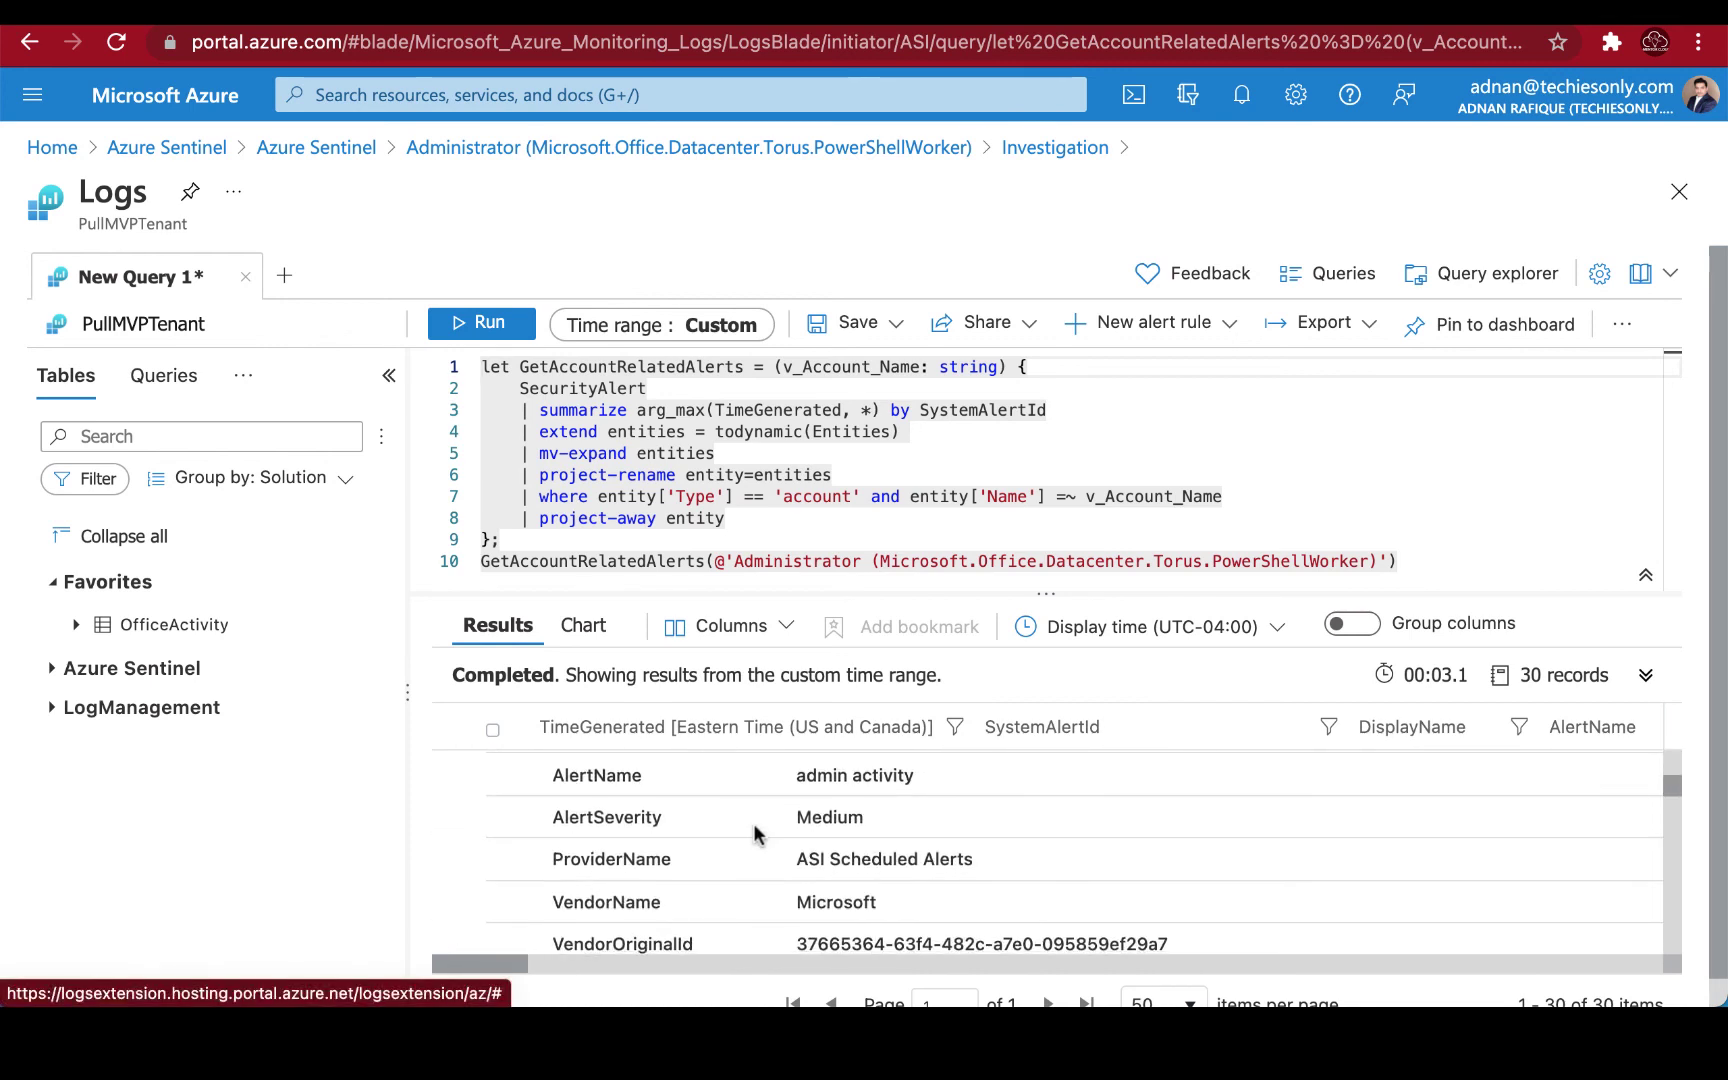
pyautogui.scroll(-1, 754, 833)
pyautogui.scroll(-1, 753, 833)
pyautogui.scroll(-1, 754, 833)
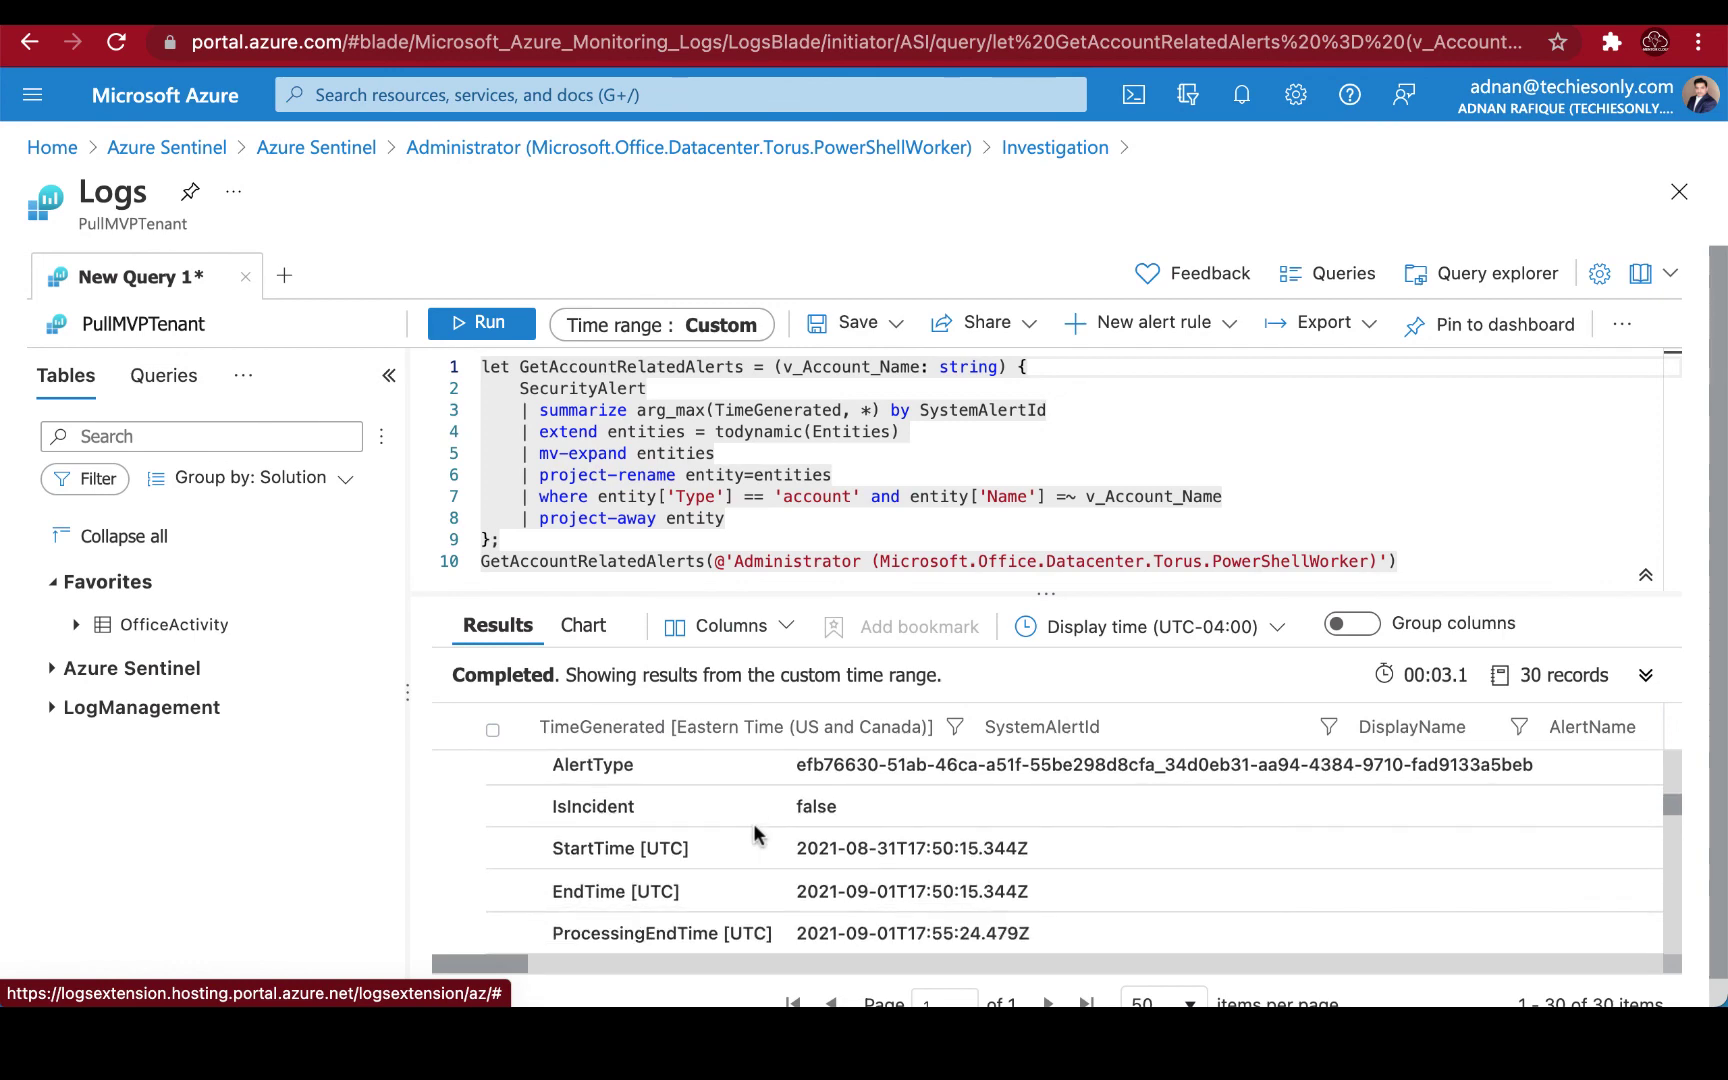
pyautogui.scroll(-1, 753, 832)
pyautogui.scroll(-1, 754, 834)
pyautogui.scroll(-1, 754, 833)
pyautogui.scroll(-1, 754, 834)
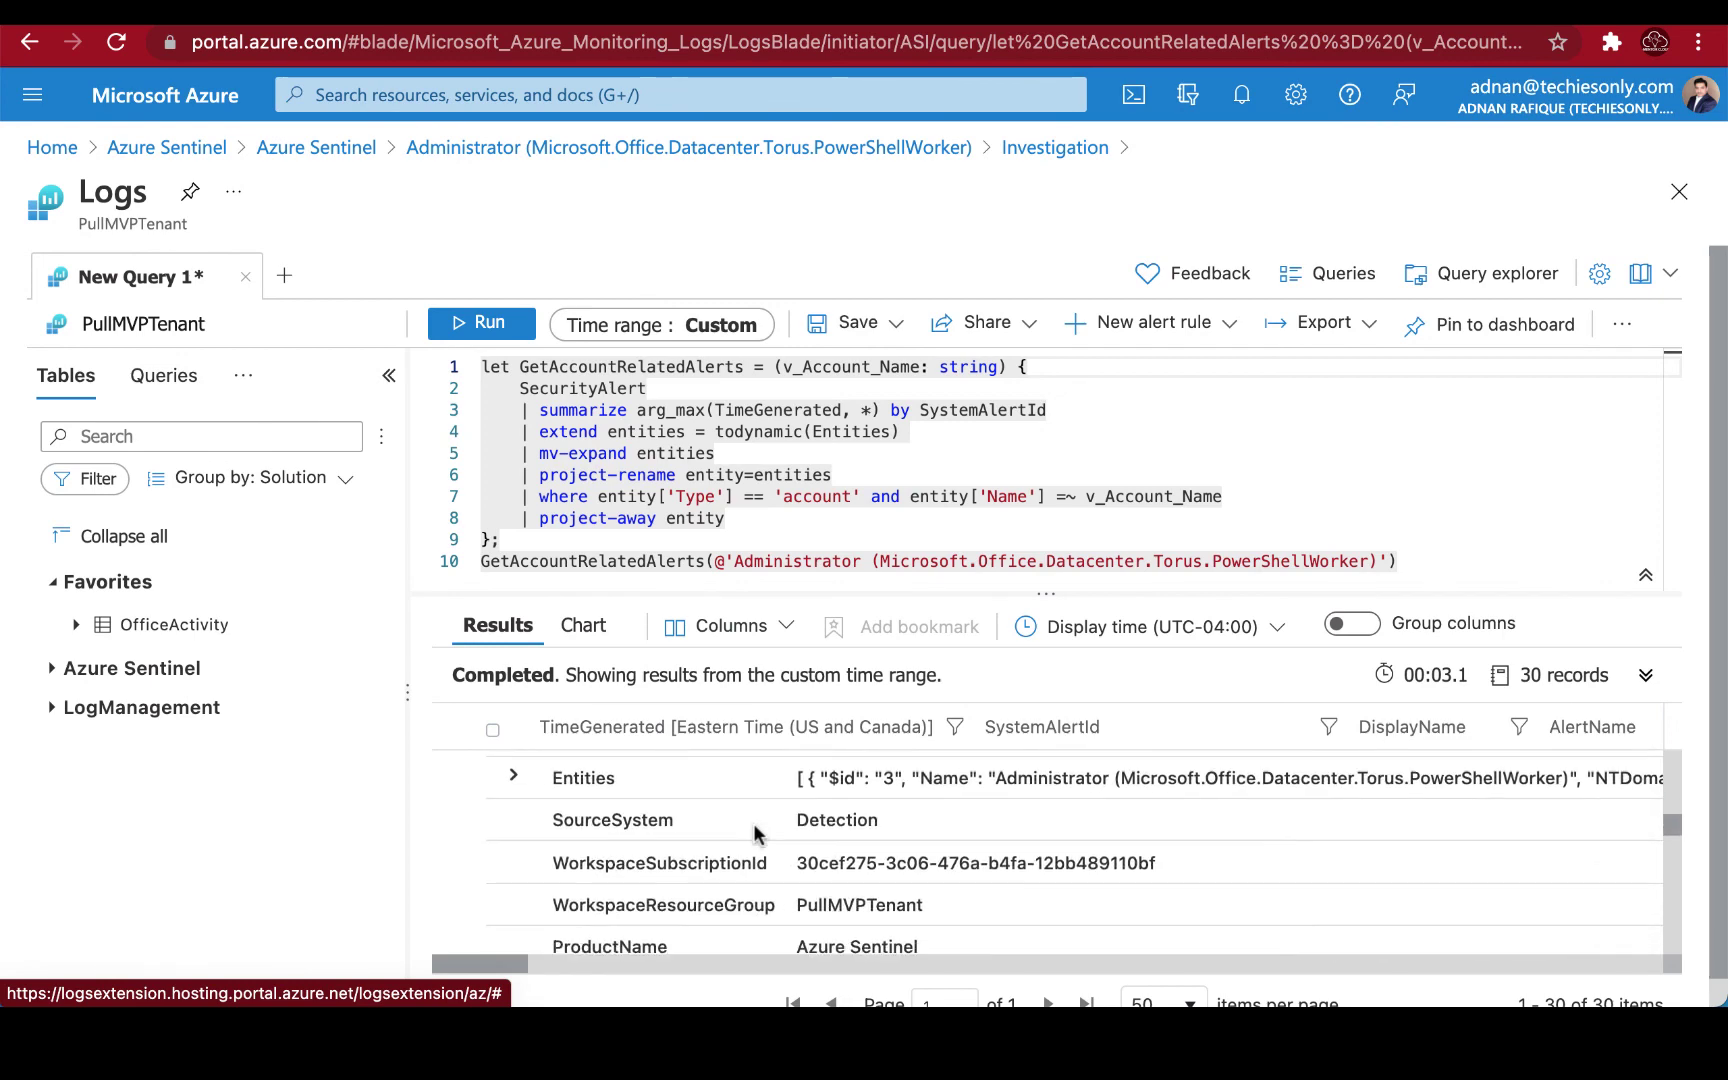
pyautogui.scroll(-1, 754, 834)
pyautogui.scroll(-1, 753, 834)
pyautogui.scroll(-2, 754, 833)
pyautogui.scroll(-1, 753, 833)
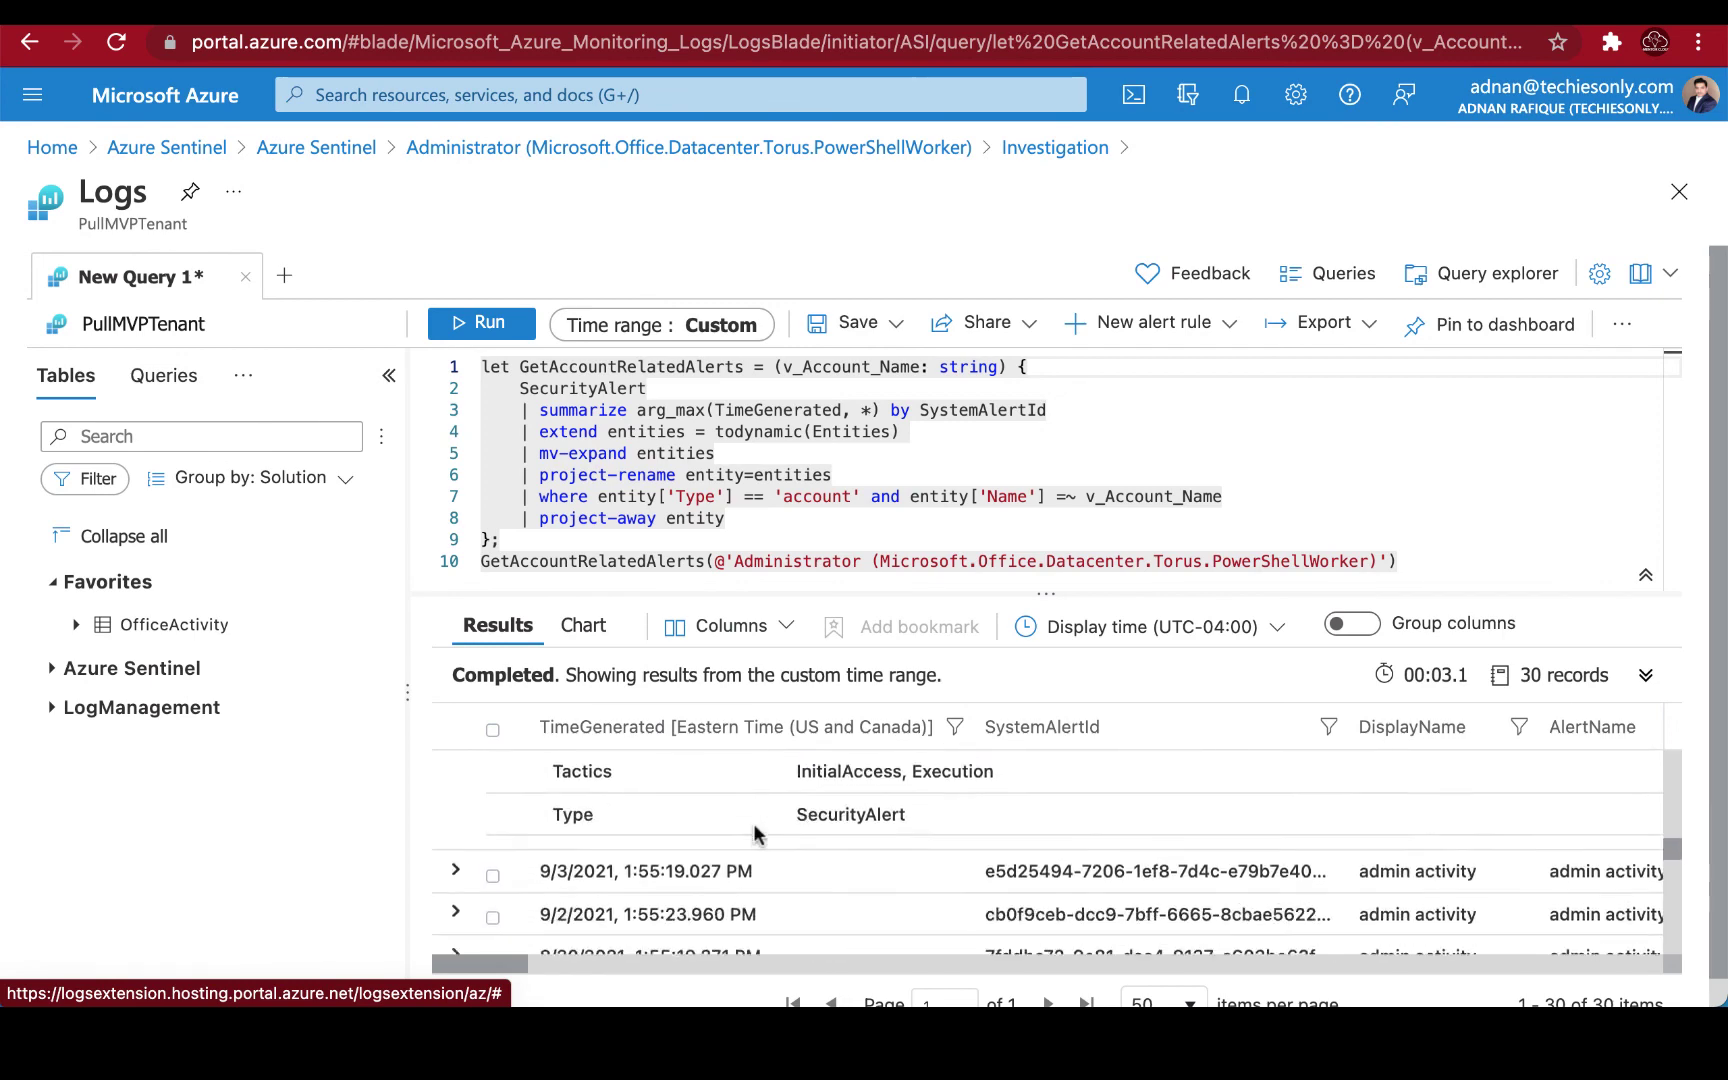
pyautogui.scroll(-2, 753, 833)
pyautogui.scroll(-1, 754, 833)
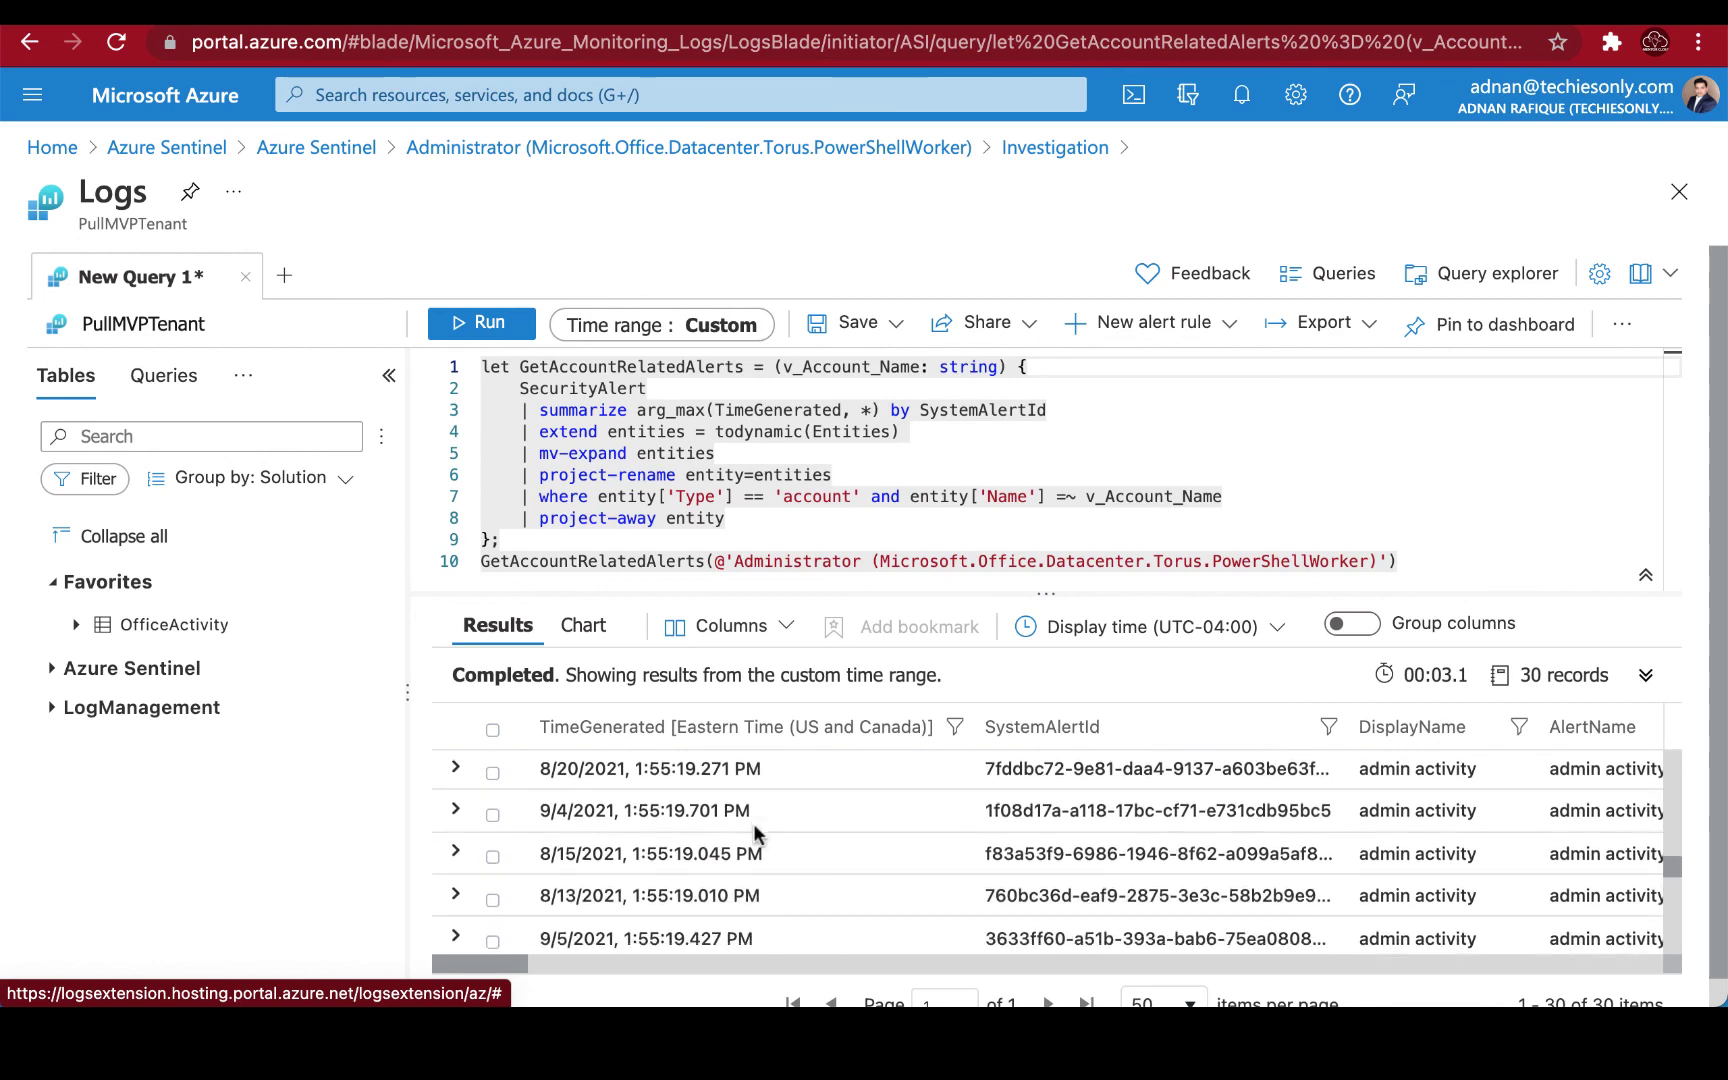
pyautogui.scroll(3, 754, 833)
pyautogui.scroll(2, 754, 833)
pyautogui.scroll(3, 753, 833)
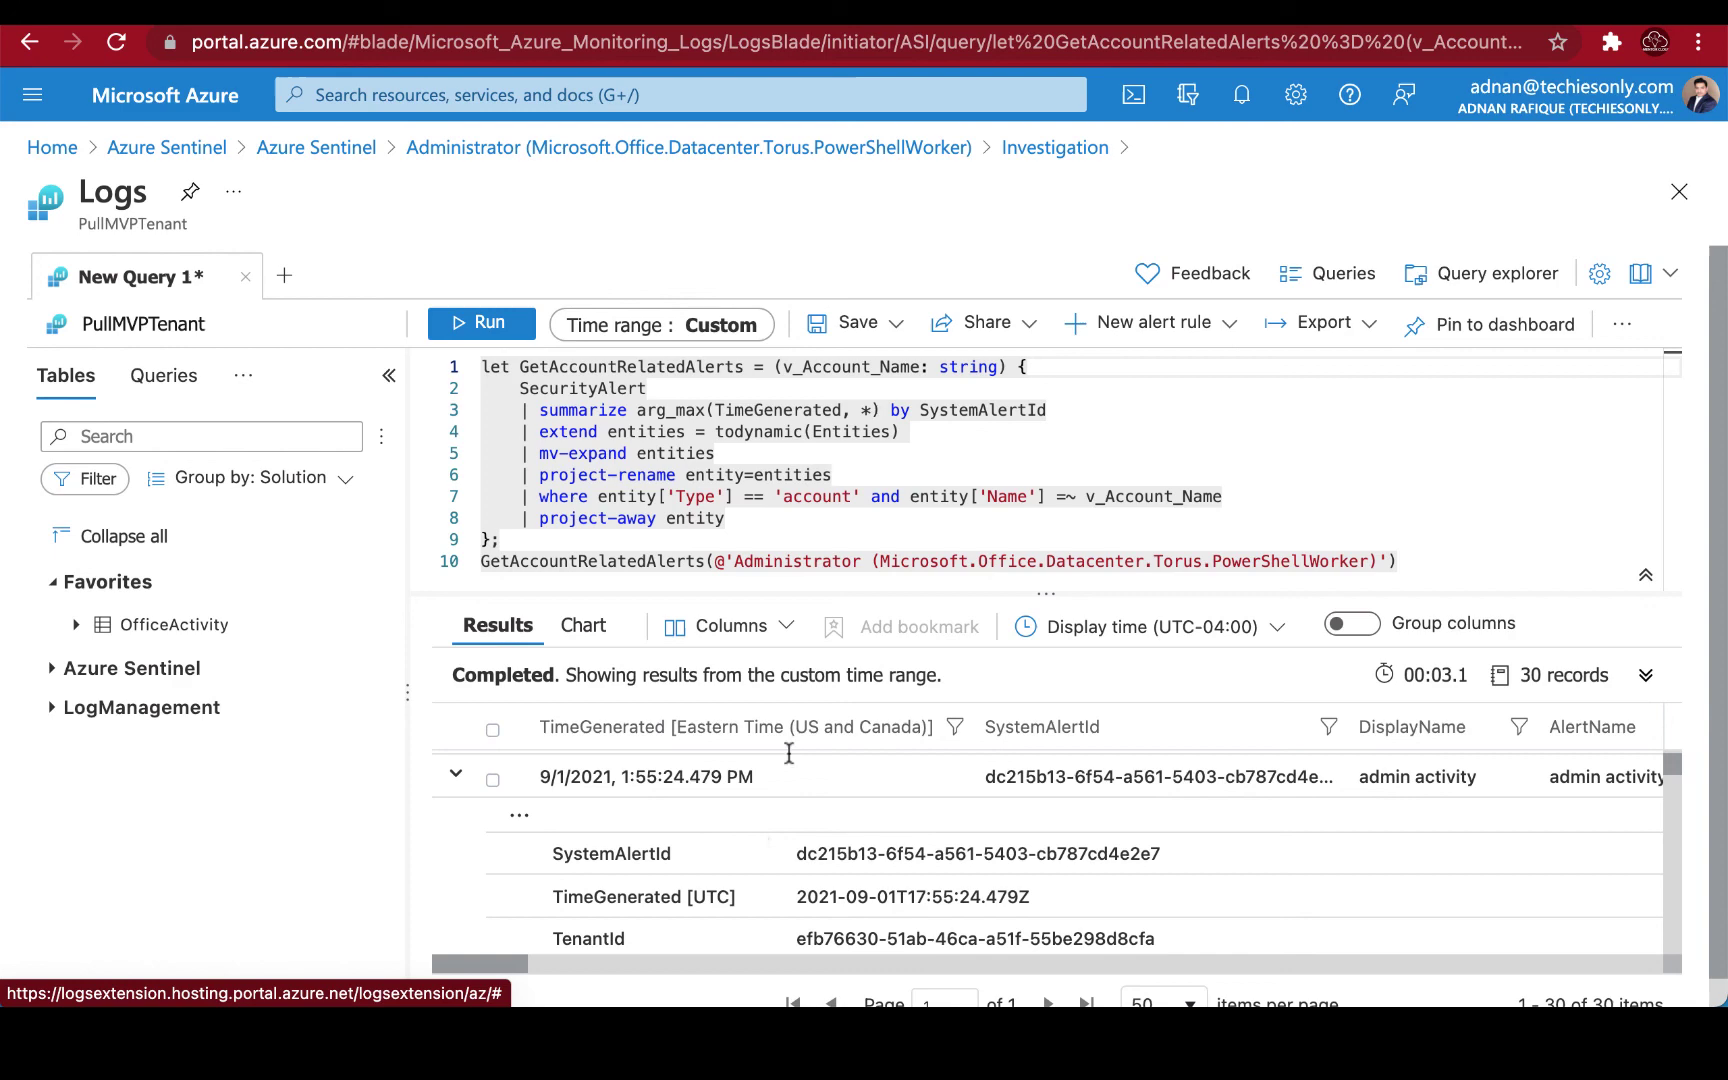
# Leave Logs for the Sentinel workspace pages, discarding the unsaved query edits
pyautogui.click(277, 156)
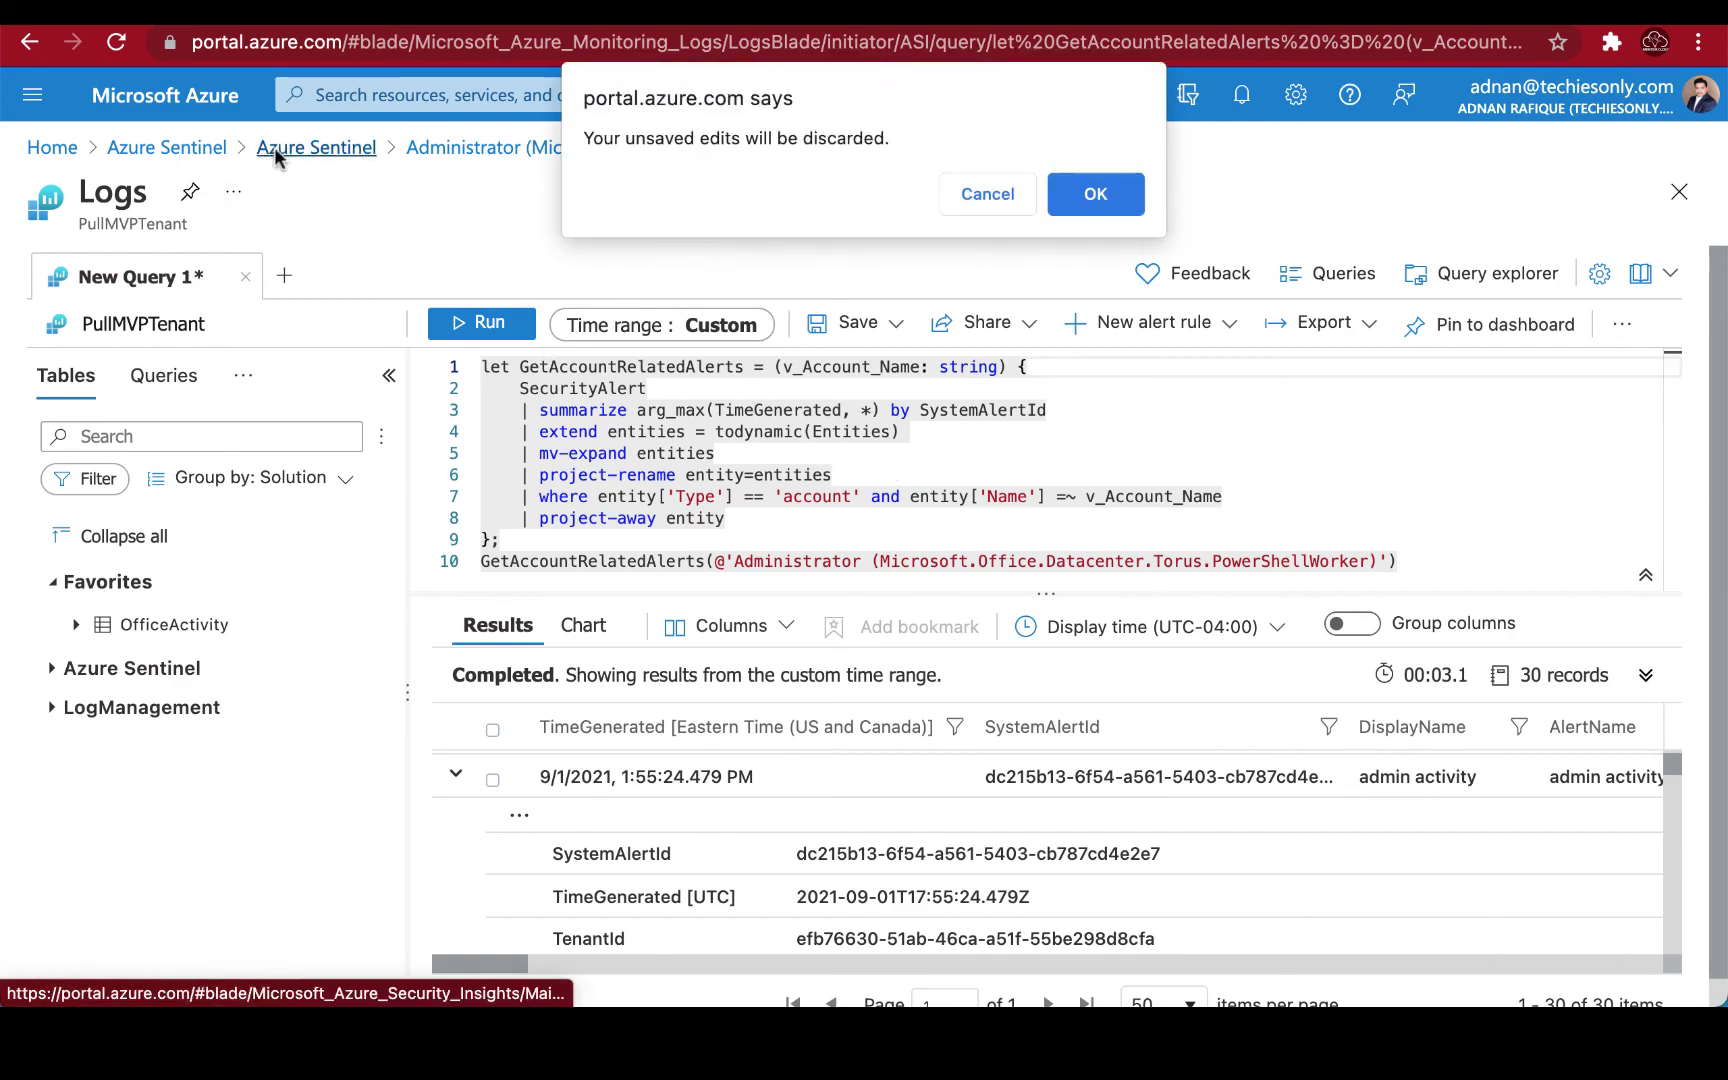
pyautogui.click(1087, 194)
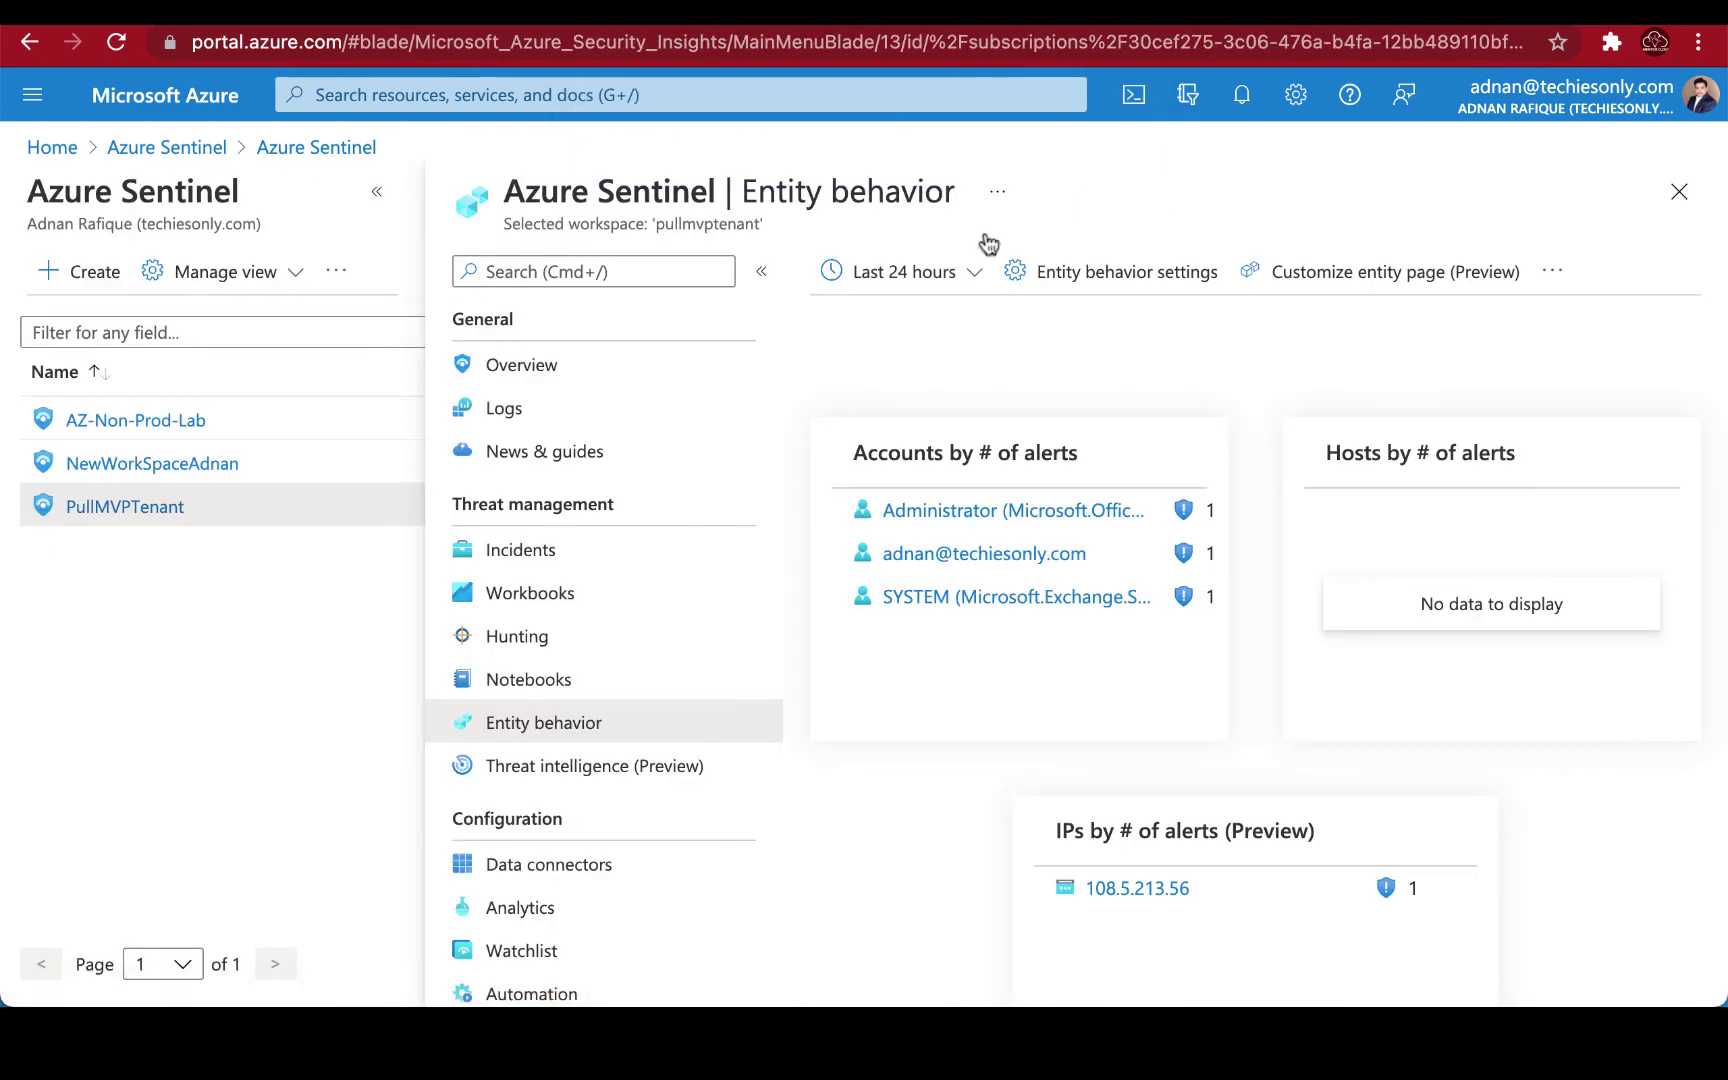